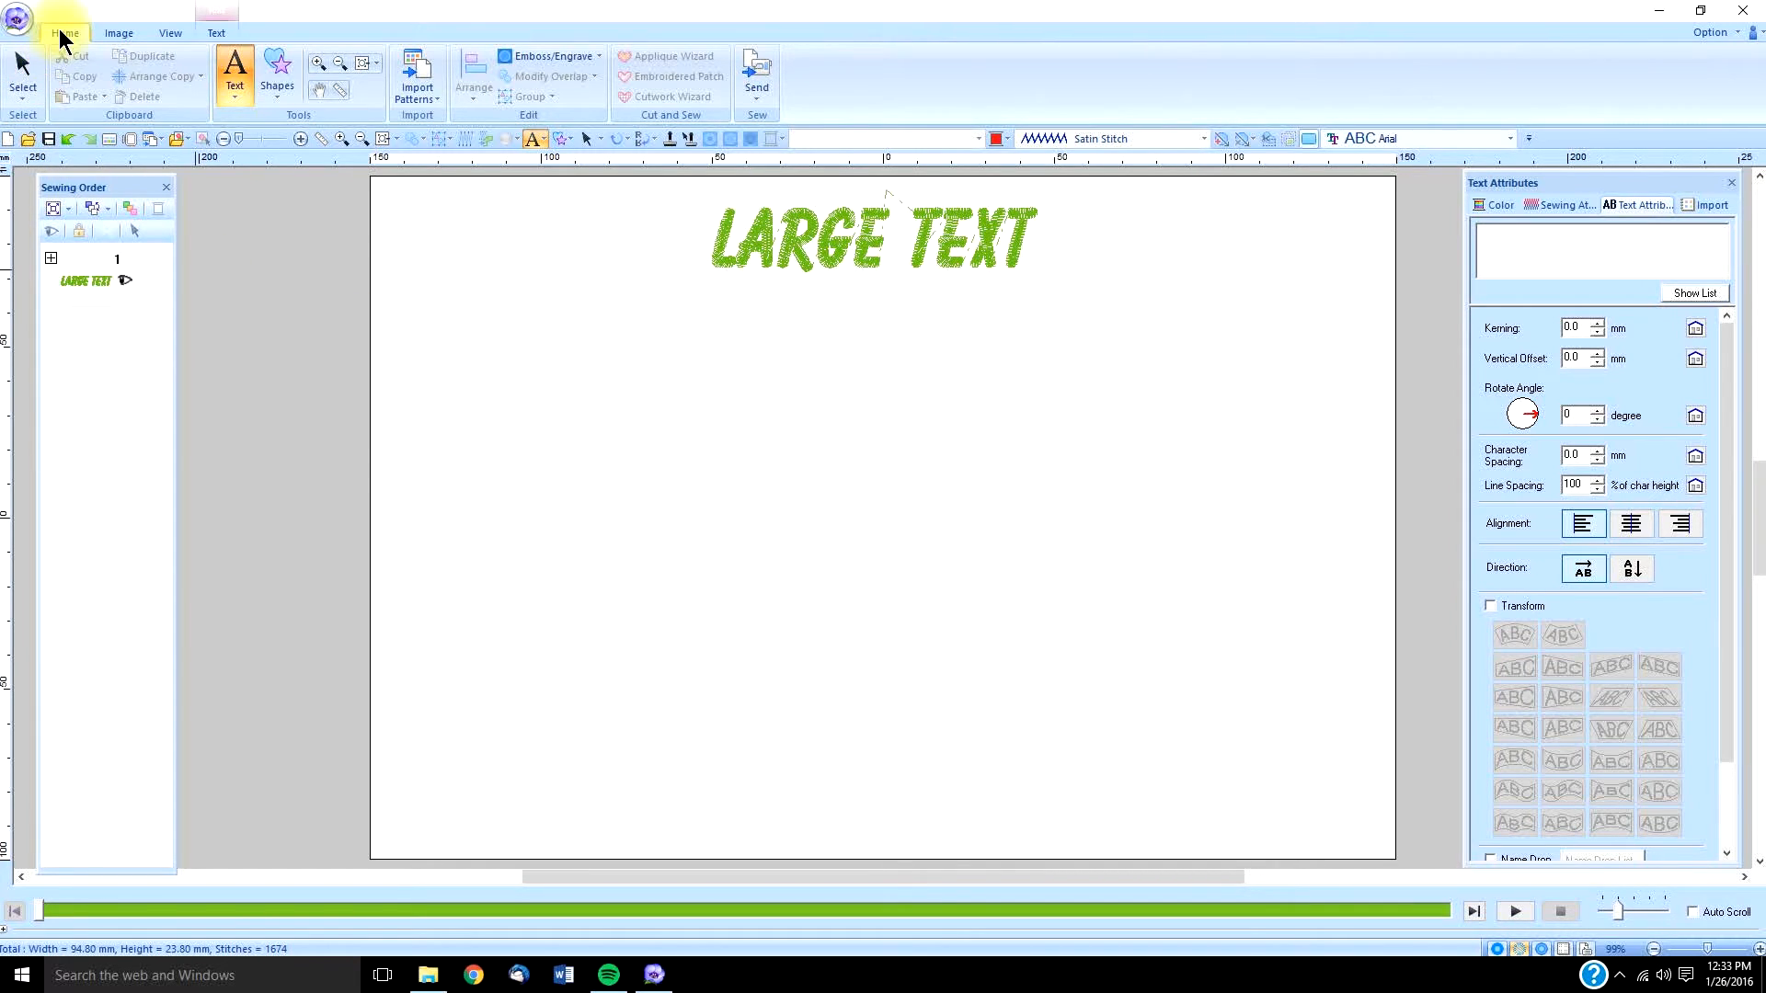
# Add the text "ABC" in the Arial font below the LARGE TEXT lettering
pyautogui.click(234, 94)
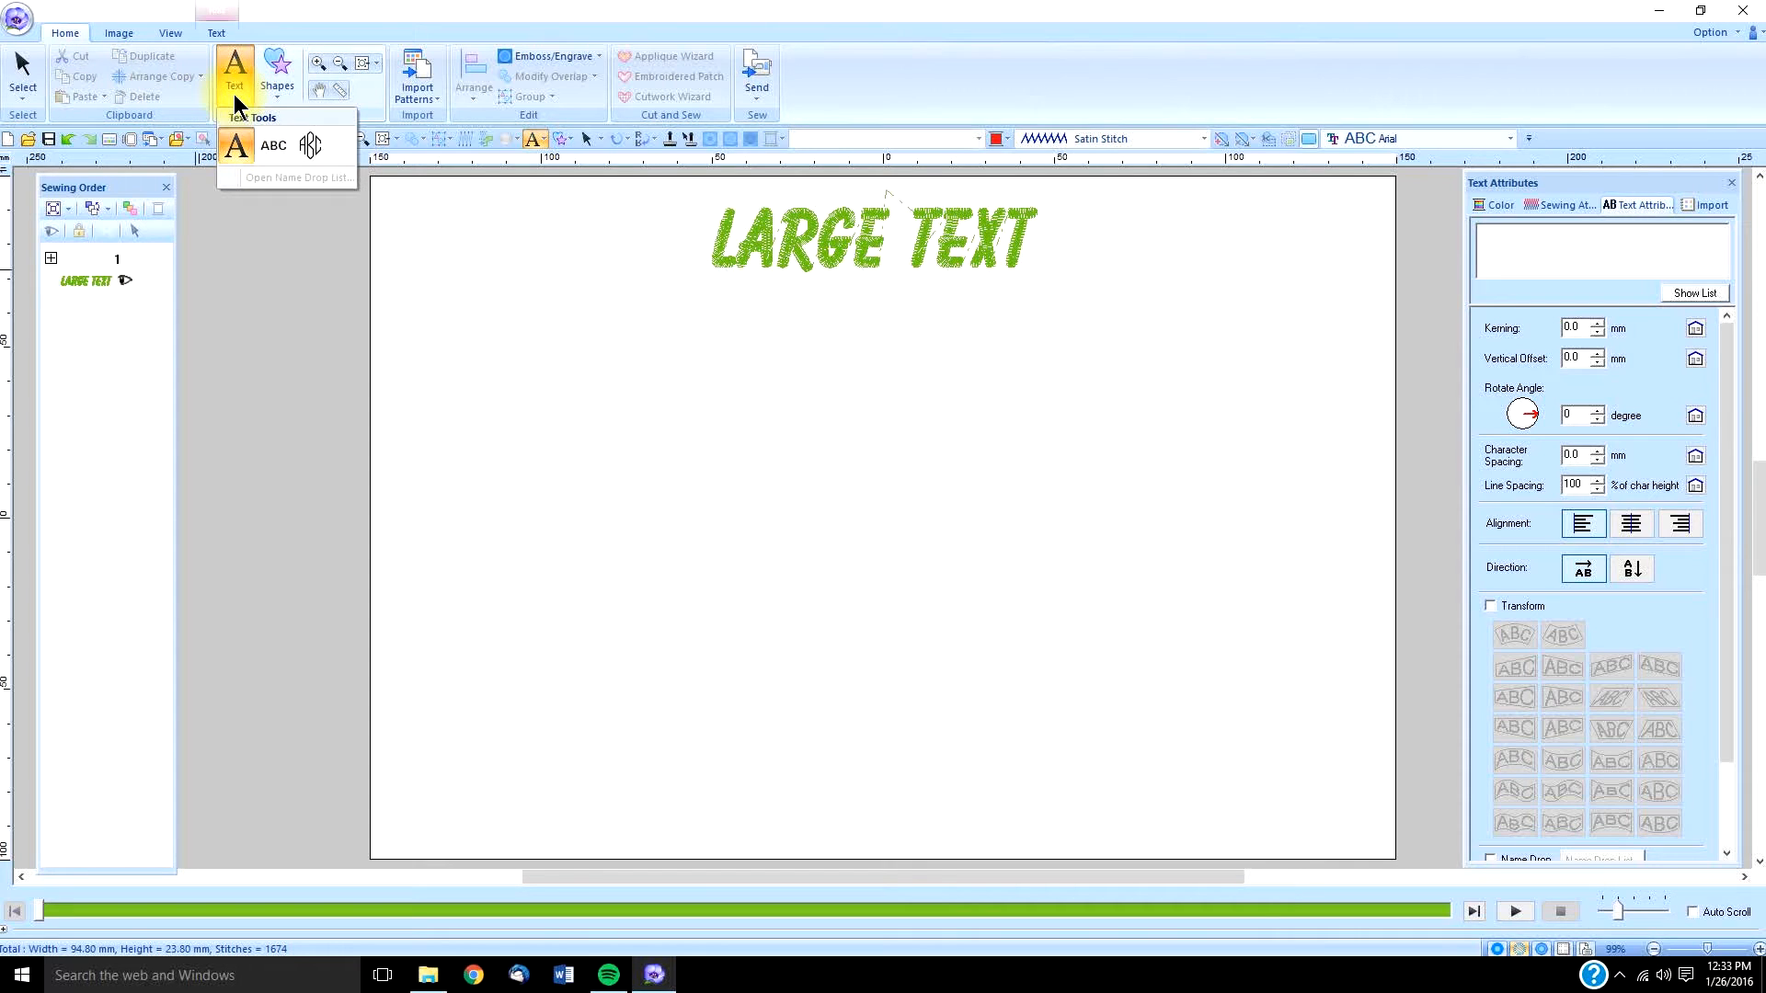
pyautogui.click(234, 145)
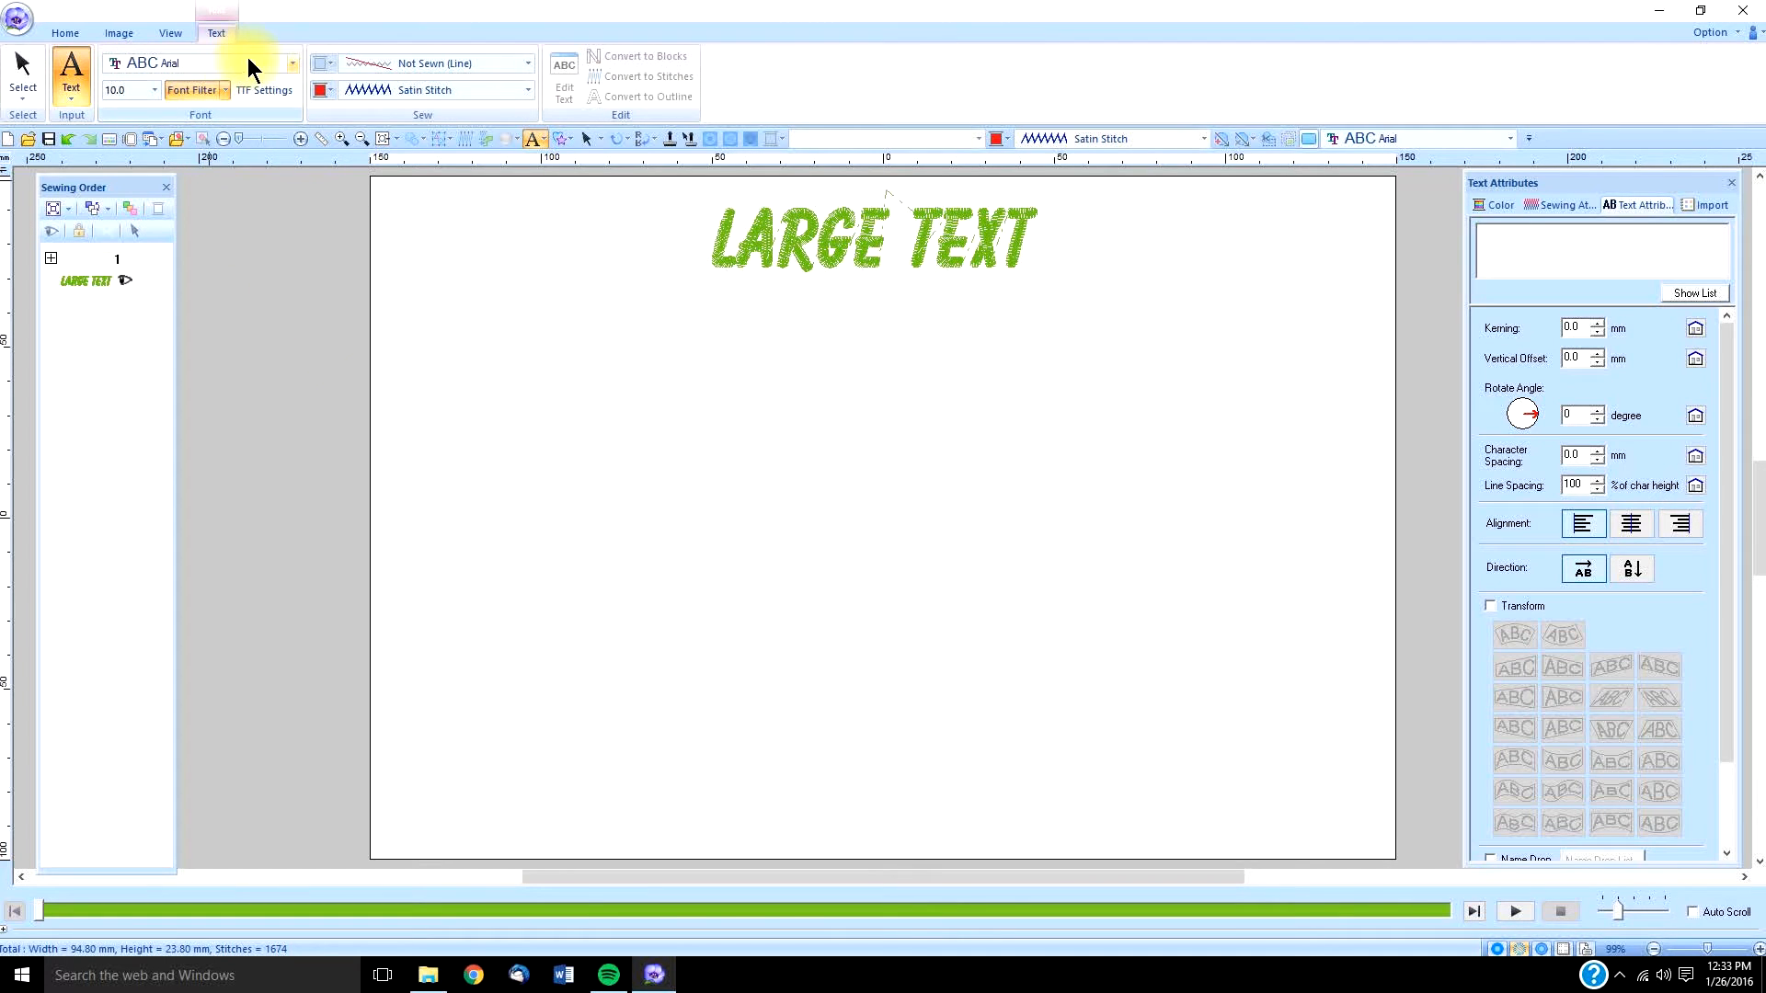
pyautogui.click(292, 62)
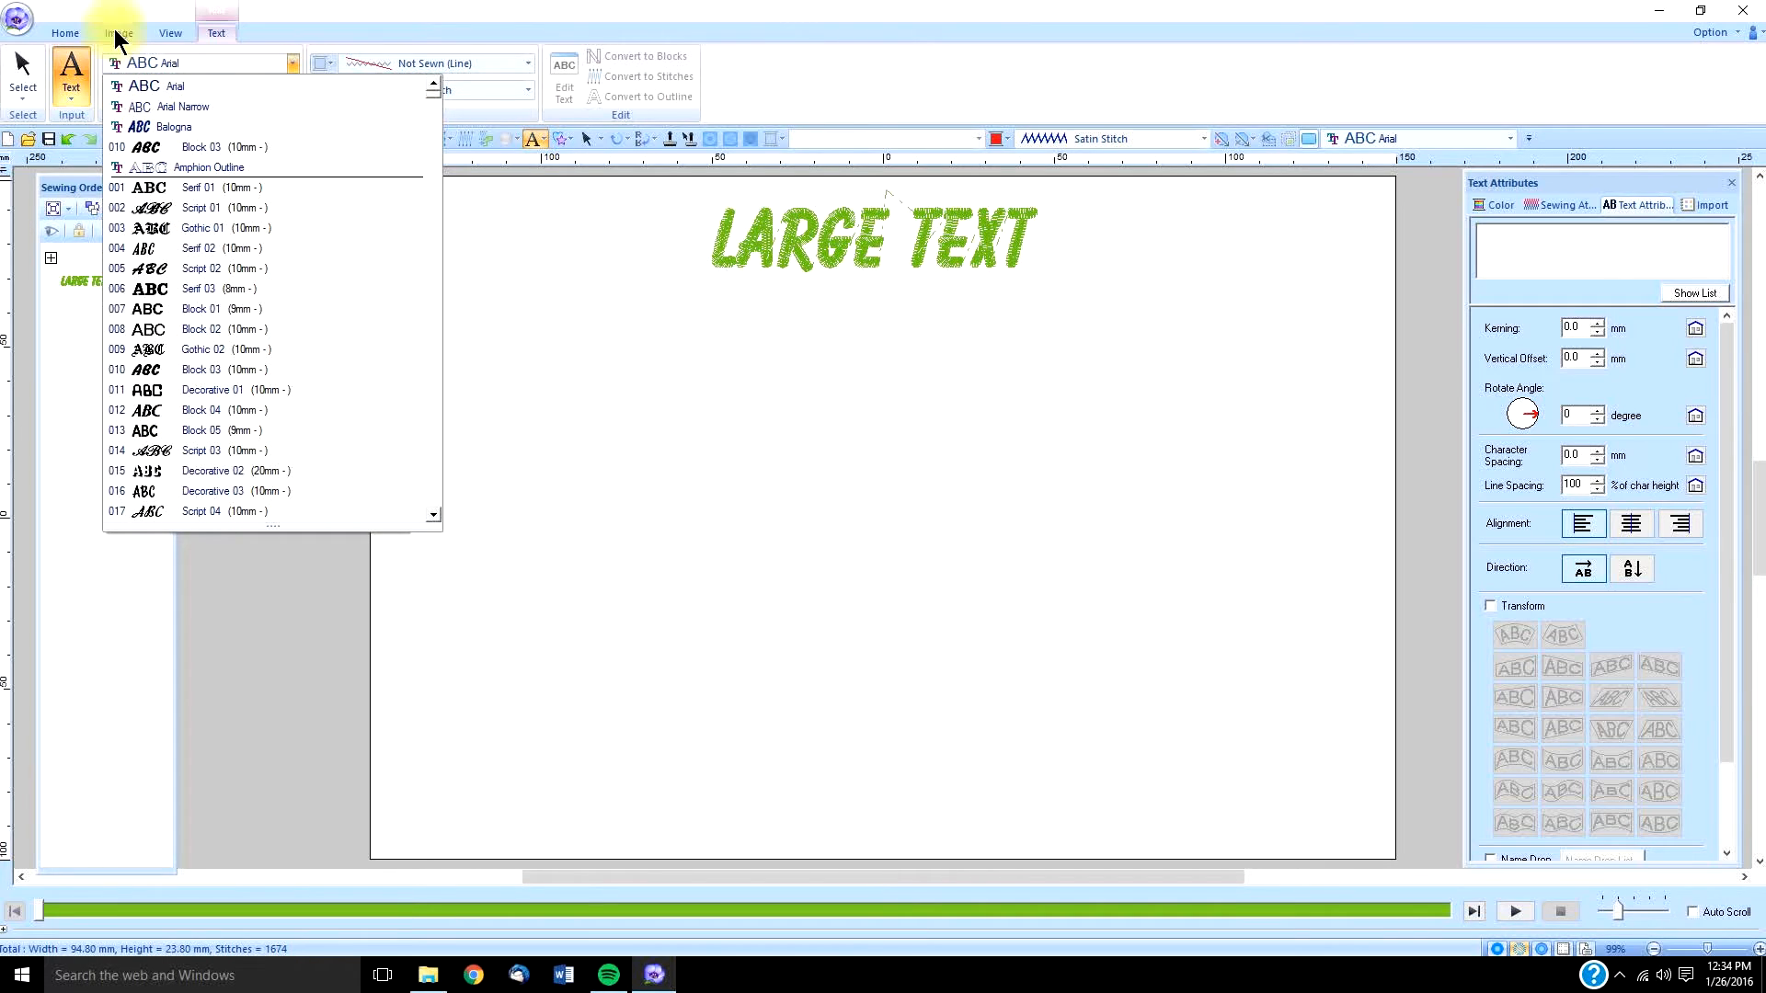
pyautogui.click(138, 85)
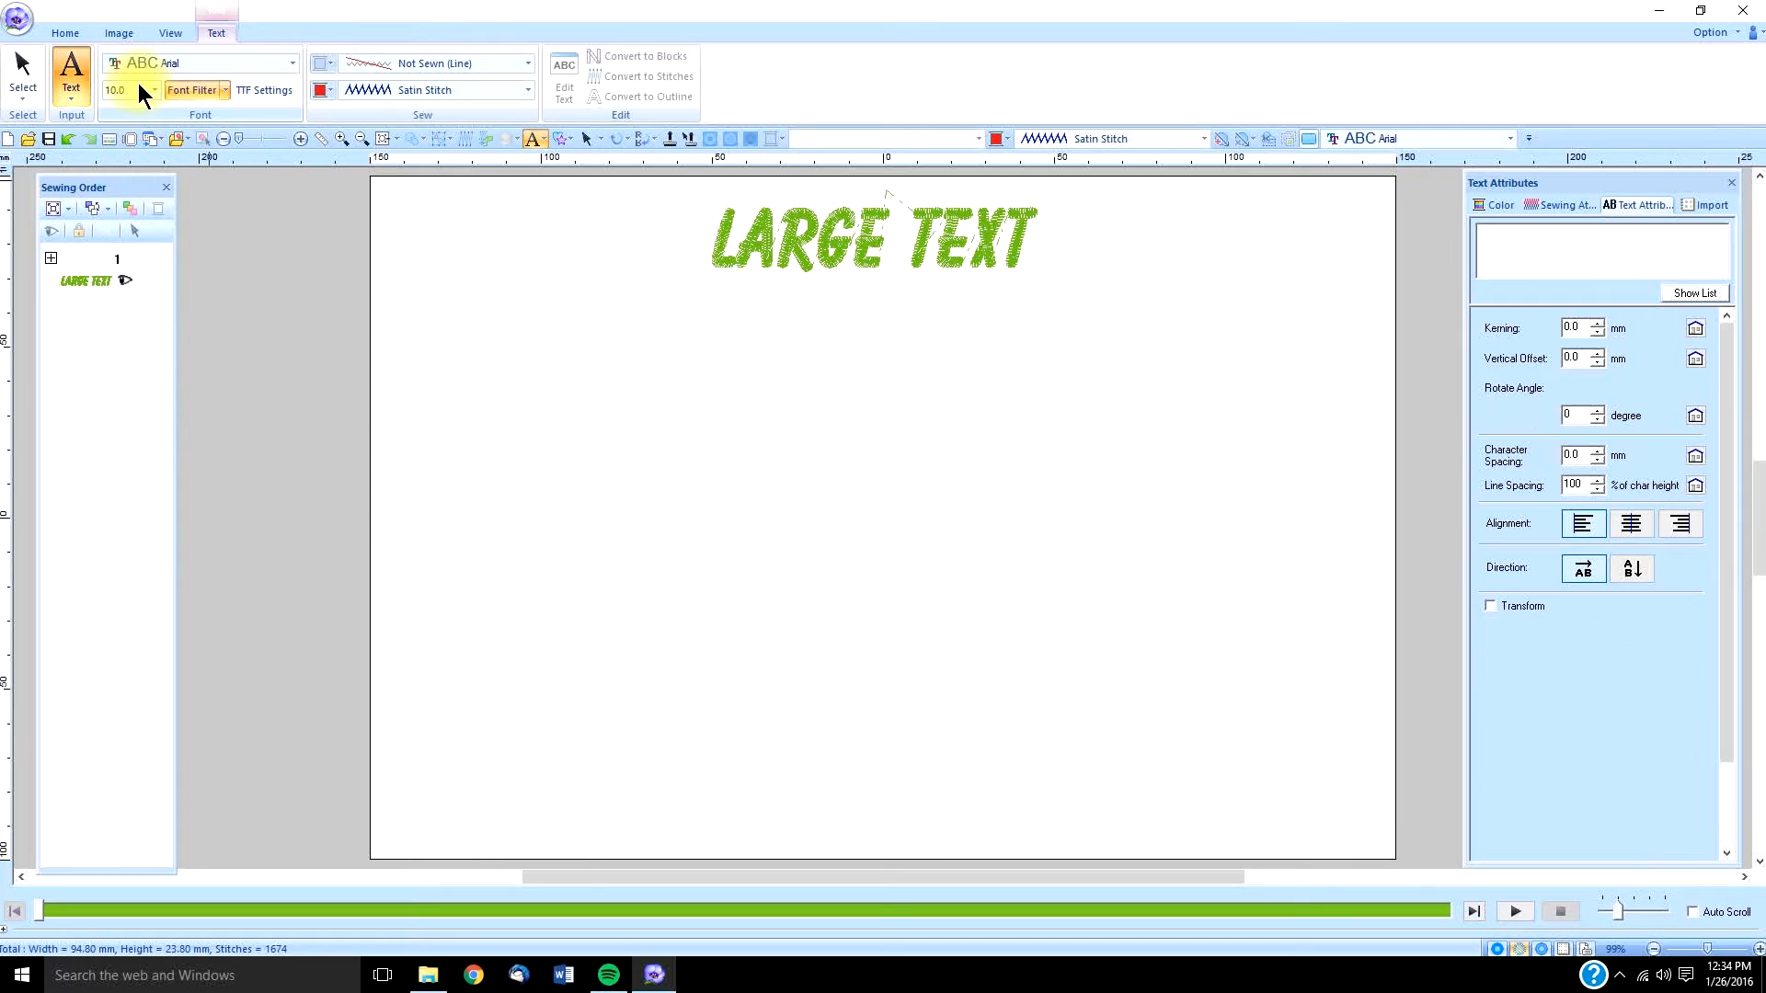
pyautogui.click(847, 477)
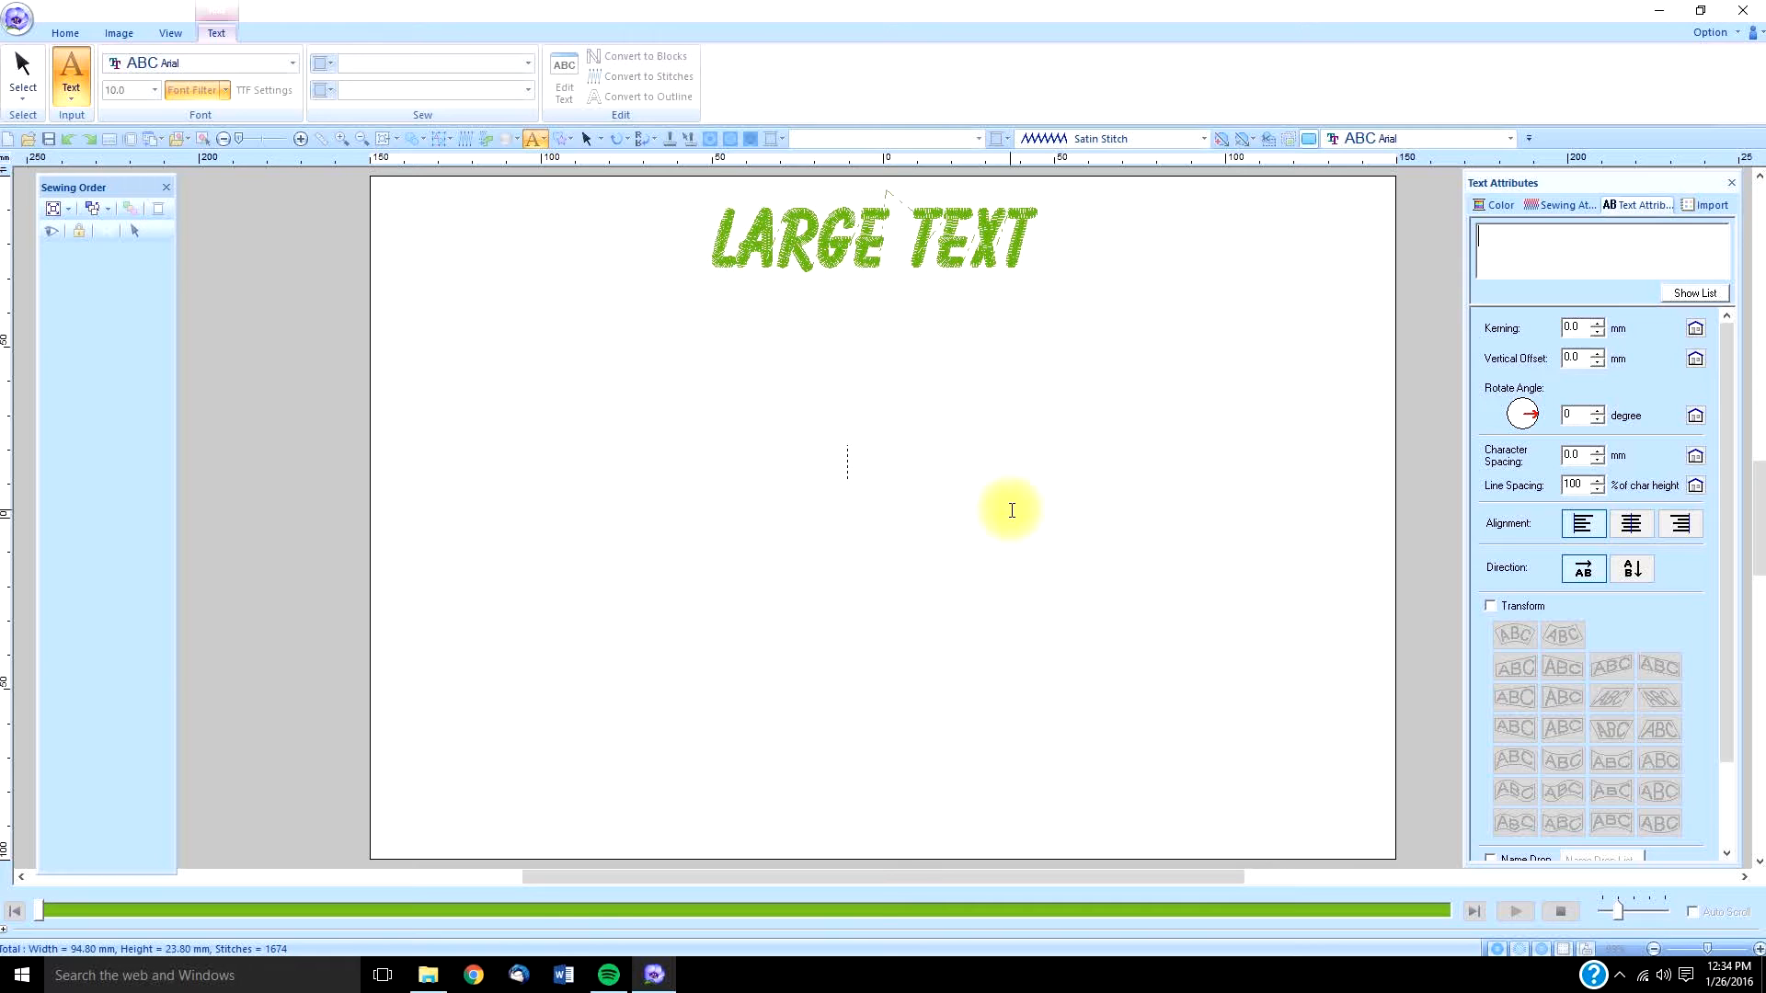
pyautogui.write('ABC')
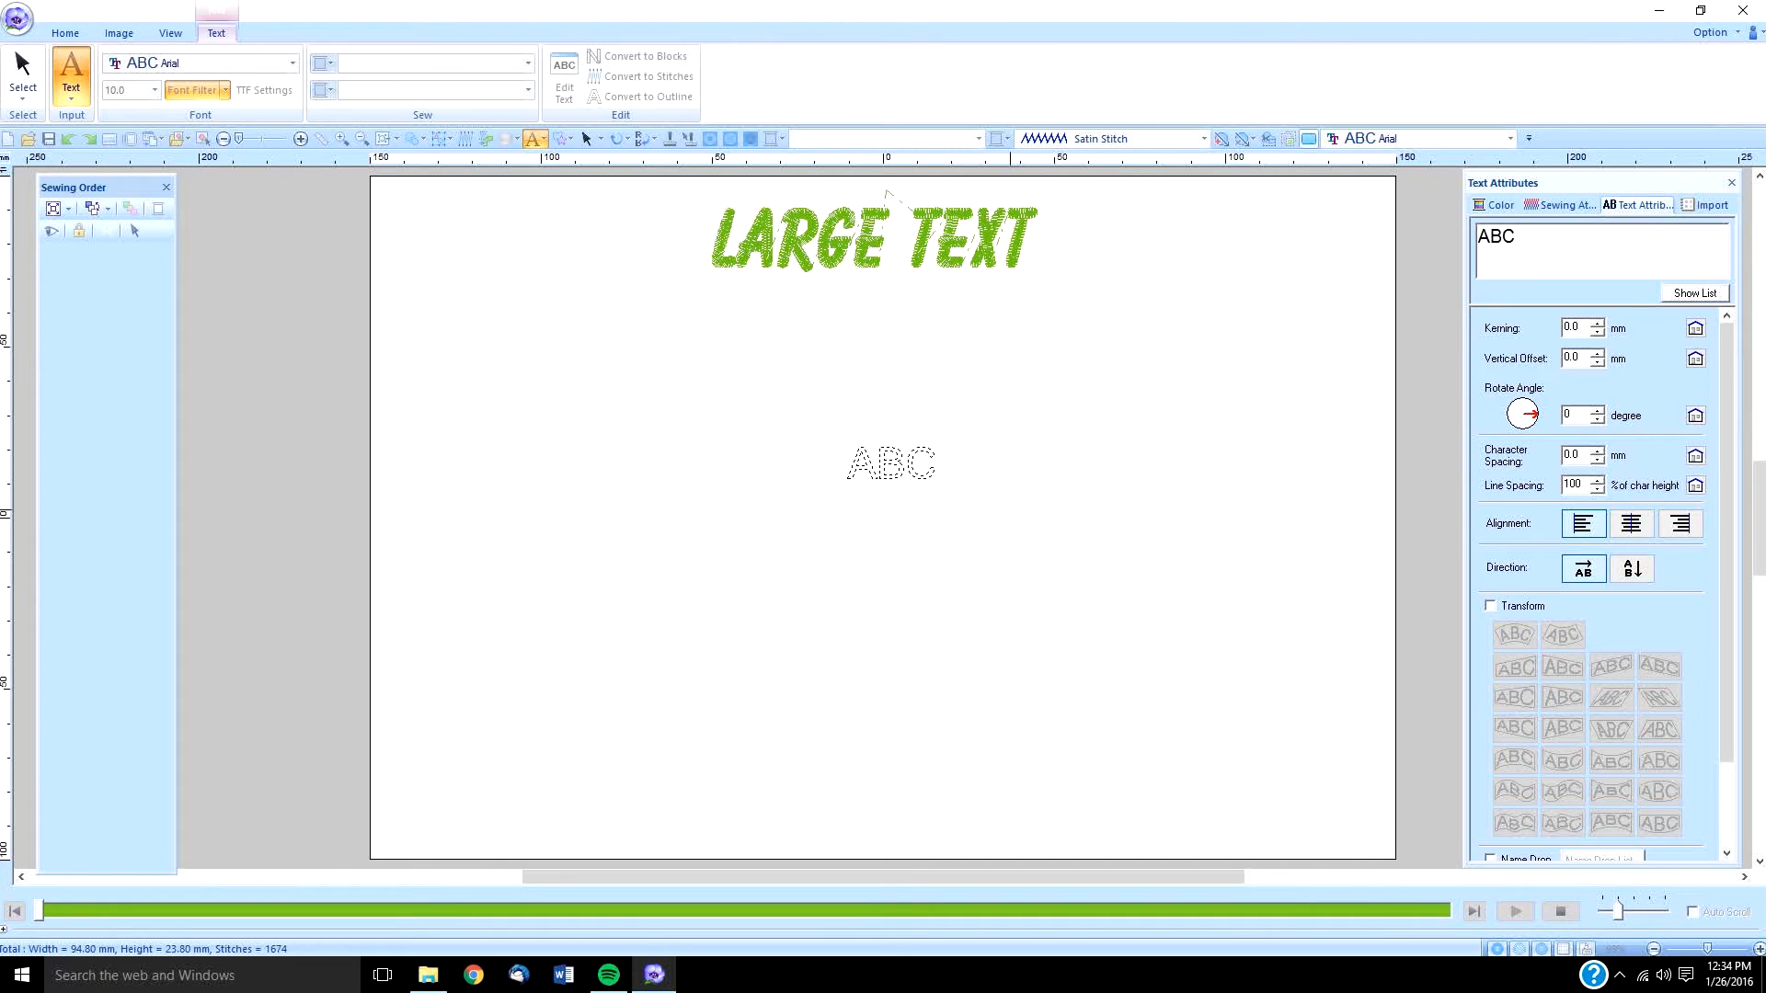
pyautogui.click(1010, 508)
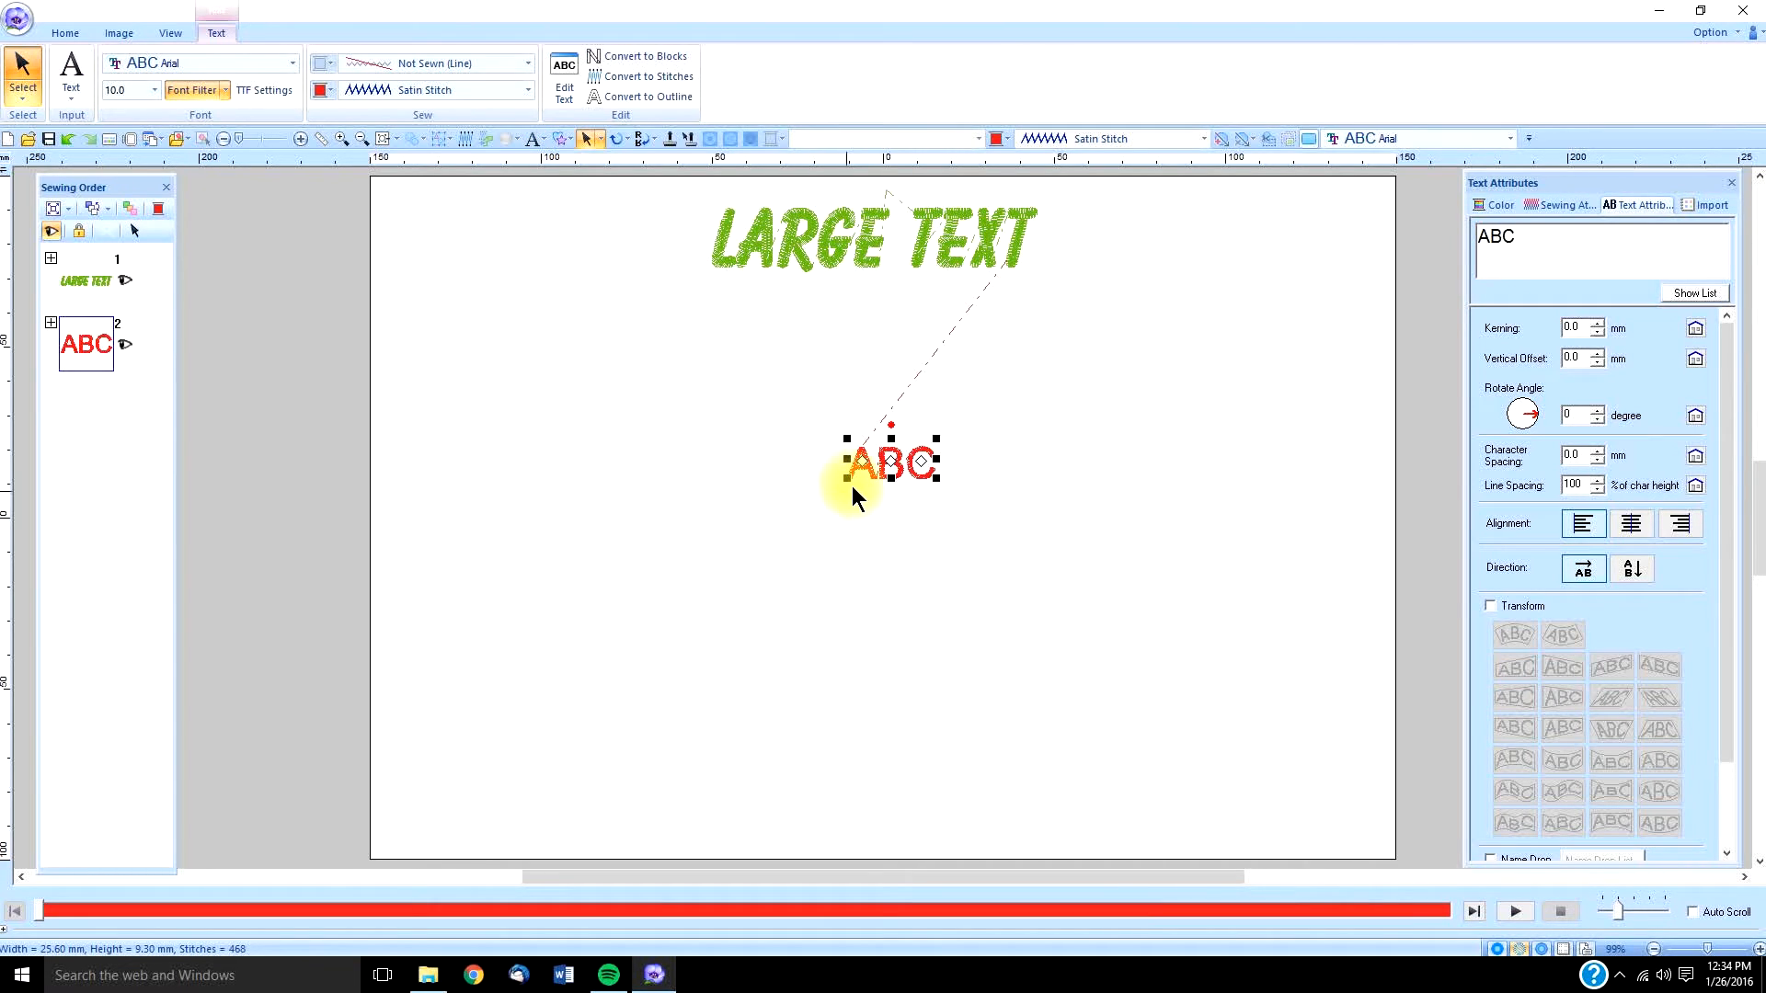
# Enlarge the ABC text to about 260 mm wide and 95 mm high and centre it below LARGE TEXT
pyautogui.moveTo(846, 479); pyautogui.dragTo(388, 879)
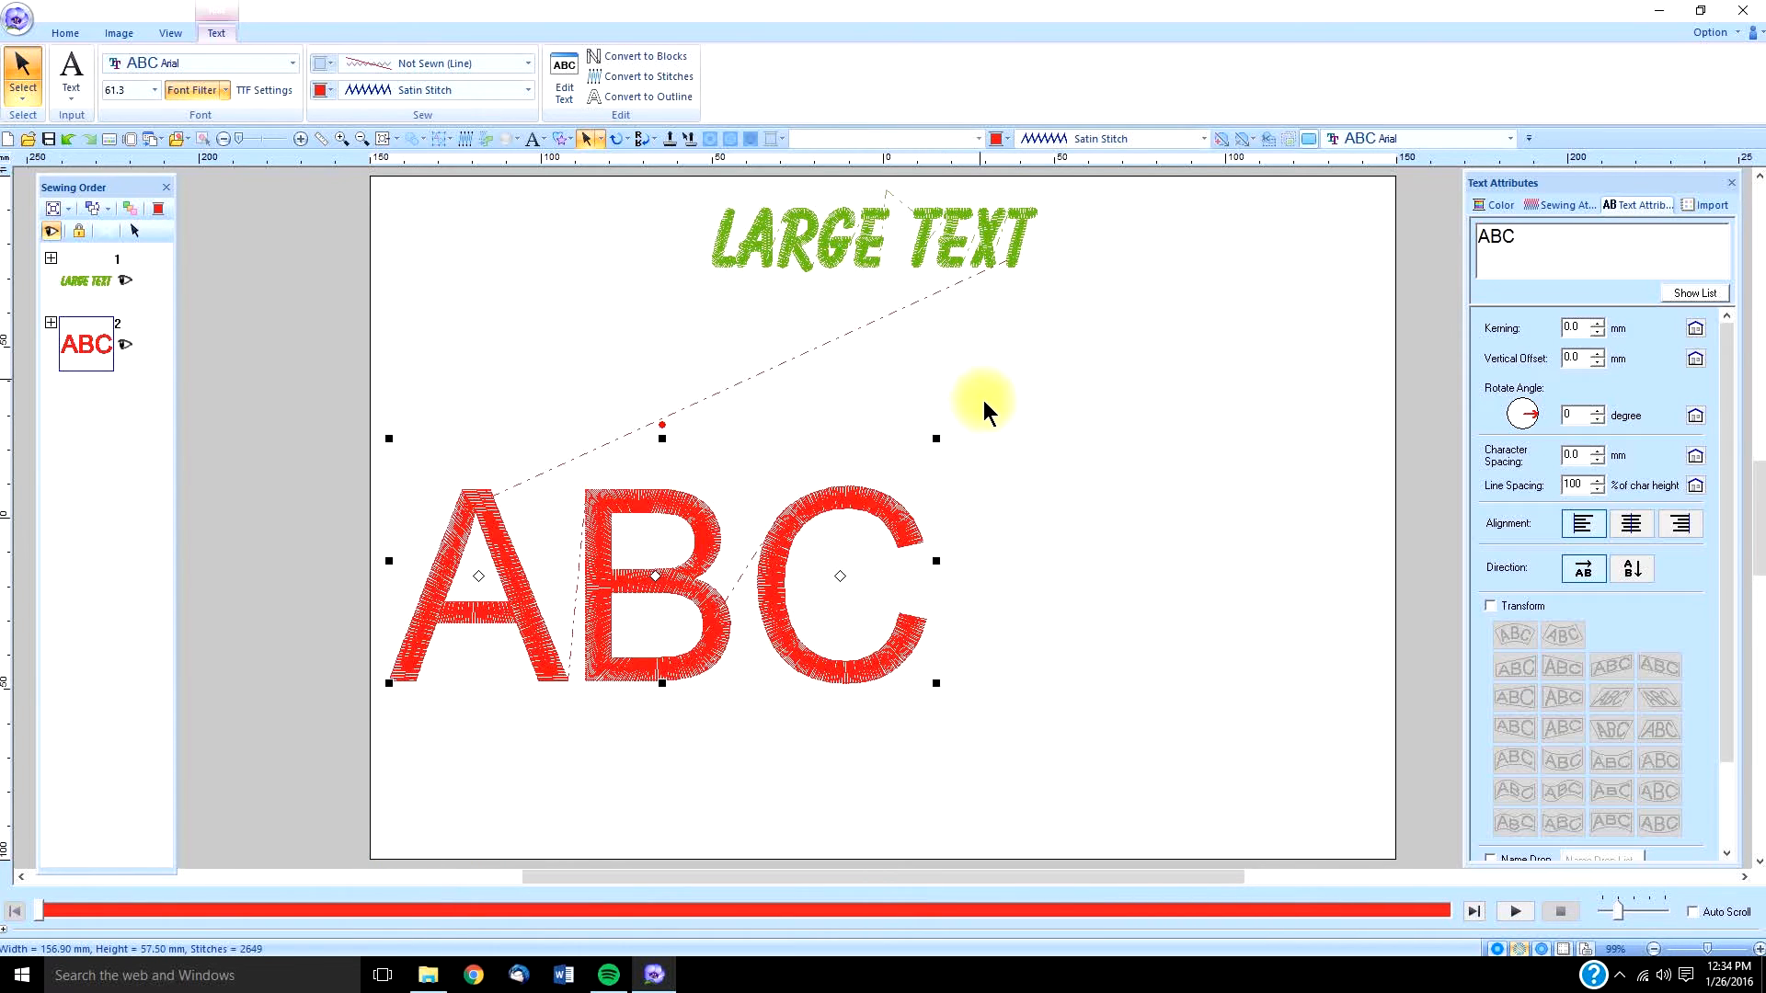
pyautogui.moveTo(939, 438); pyautogui.dragTo(1516, 278)
pyautogui.moveTo(1017, 524); pyautogui.dragTo(1065, 549)
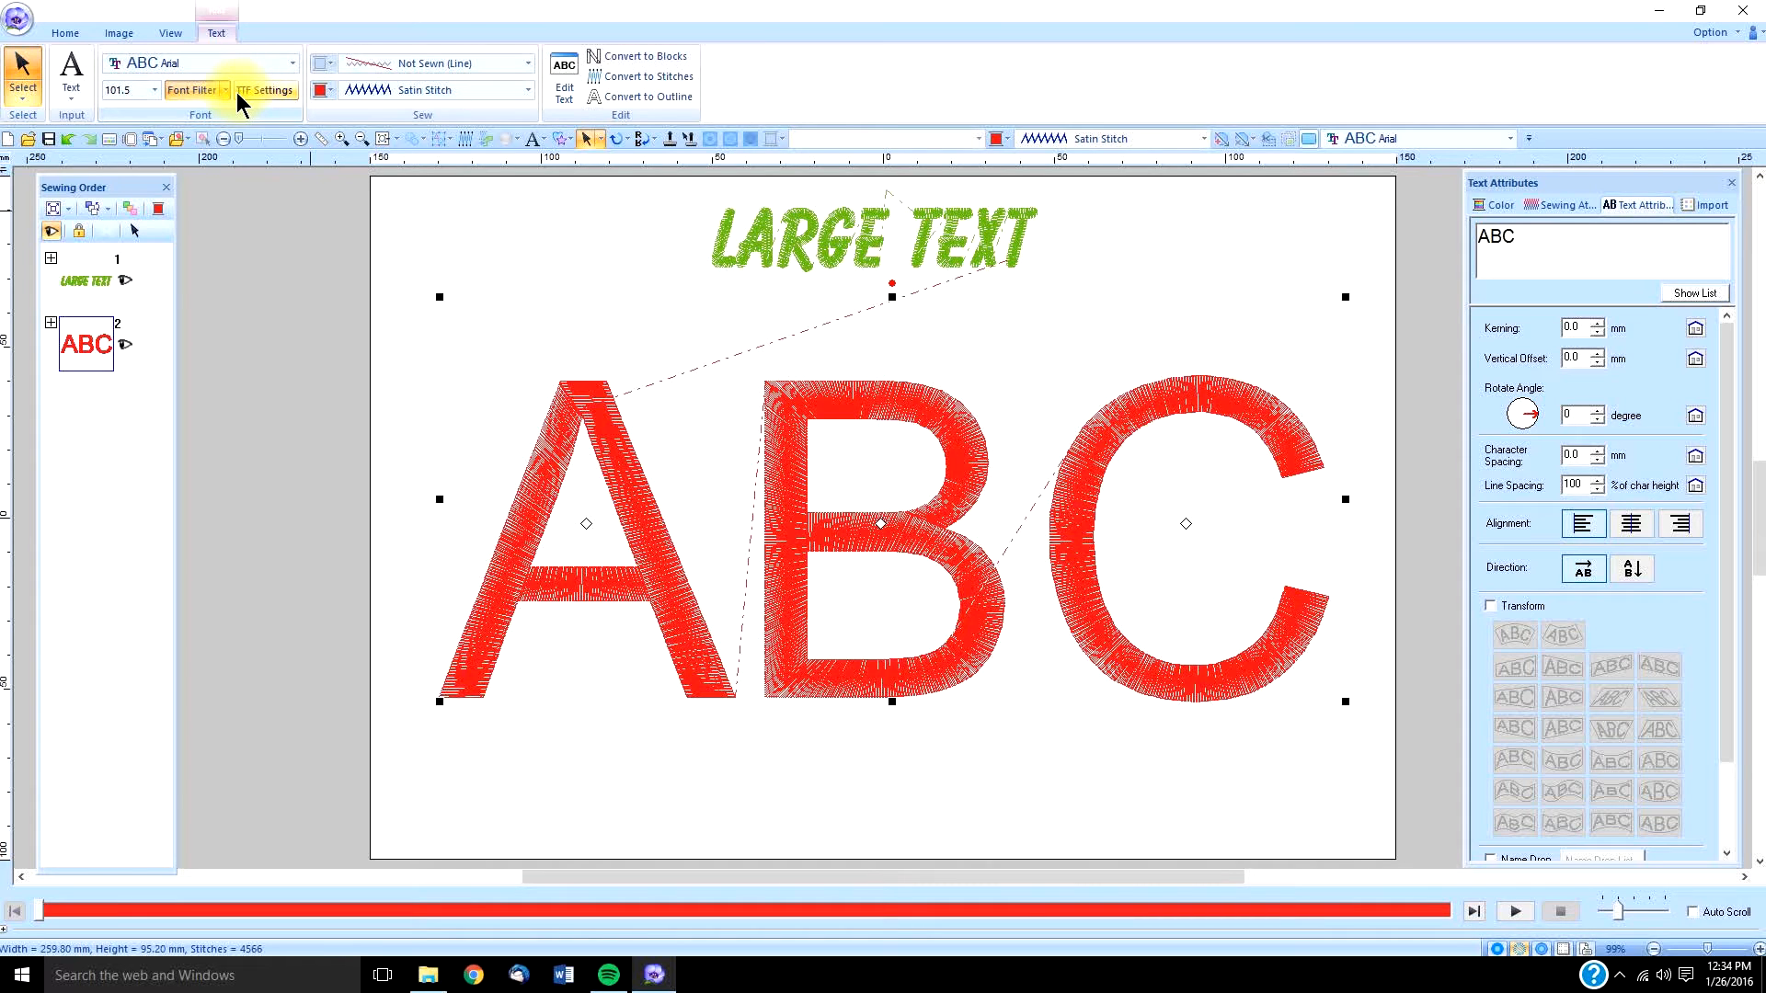
# Set the ABC text's TrueType font style to Bold Italic and move the lettering back within the page
pyautogui.click(265, 90)
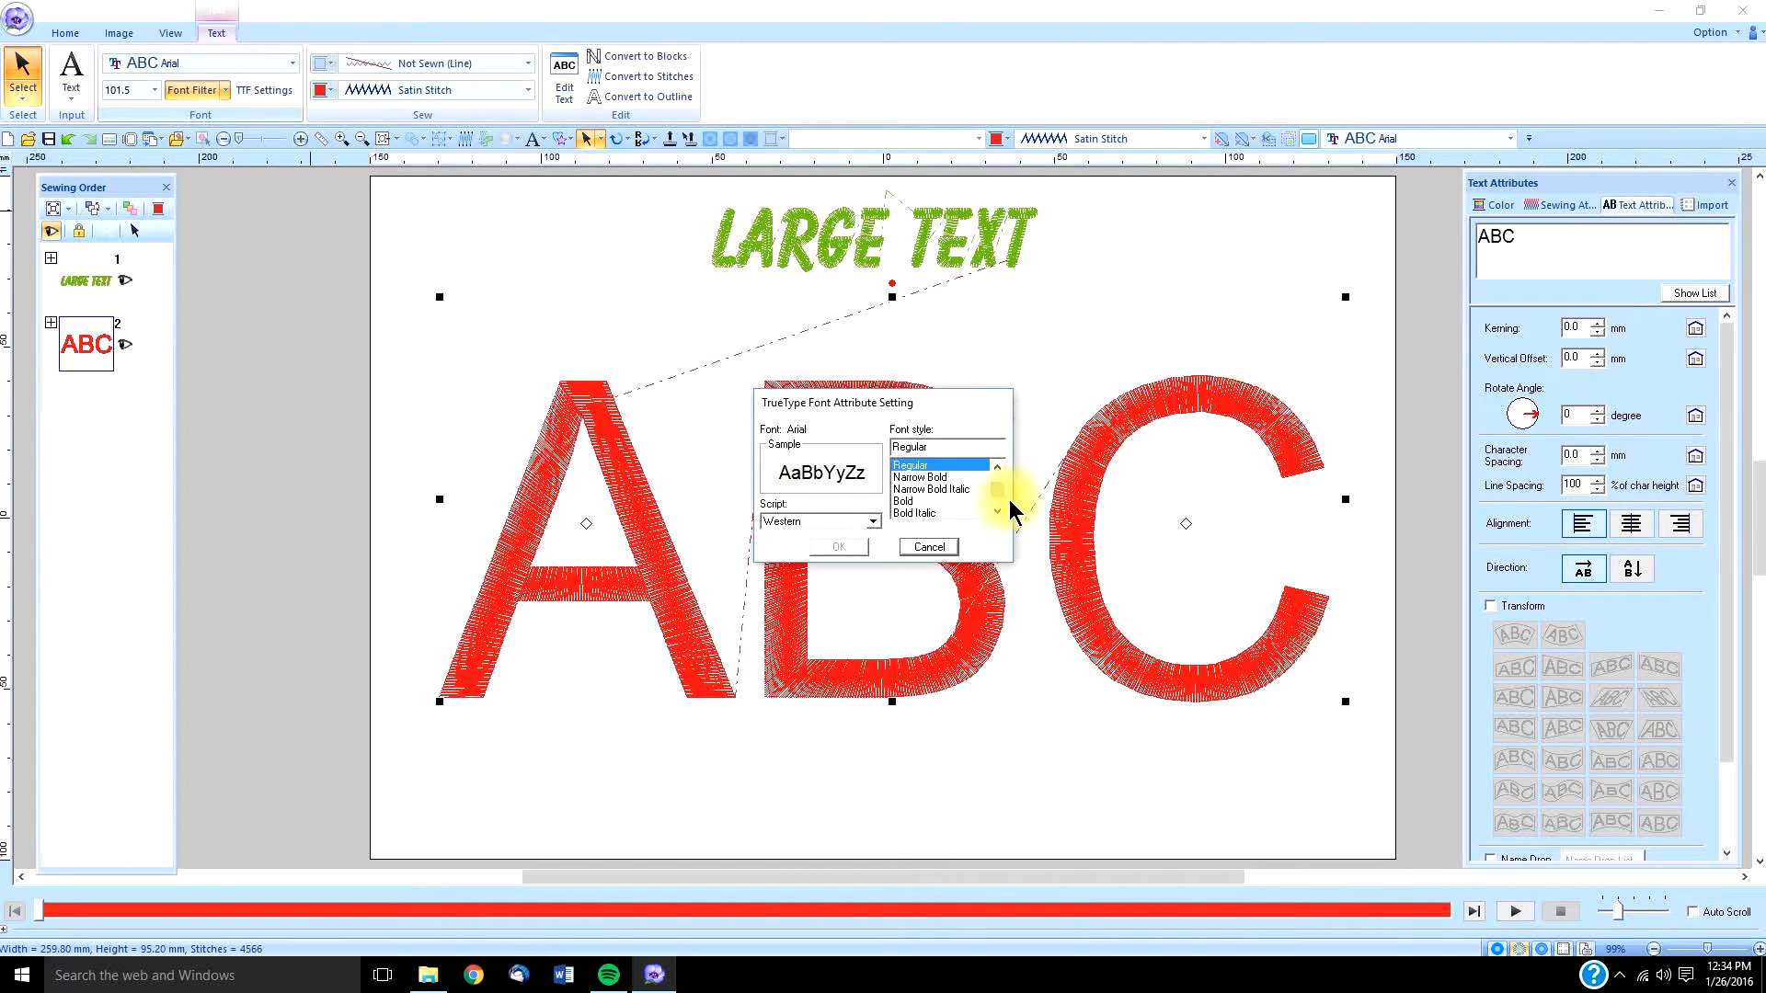
pyautogui.click(919, 512)
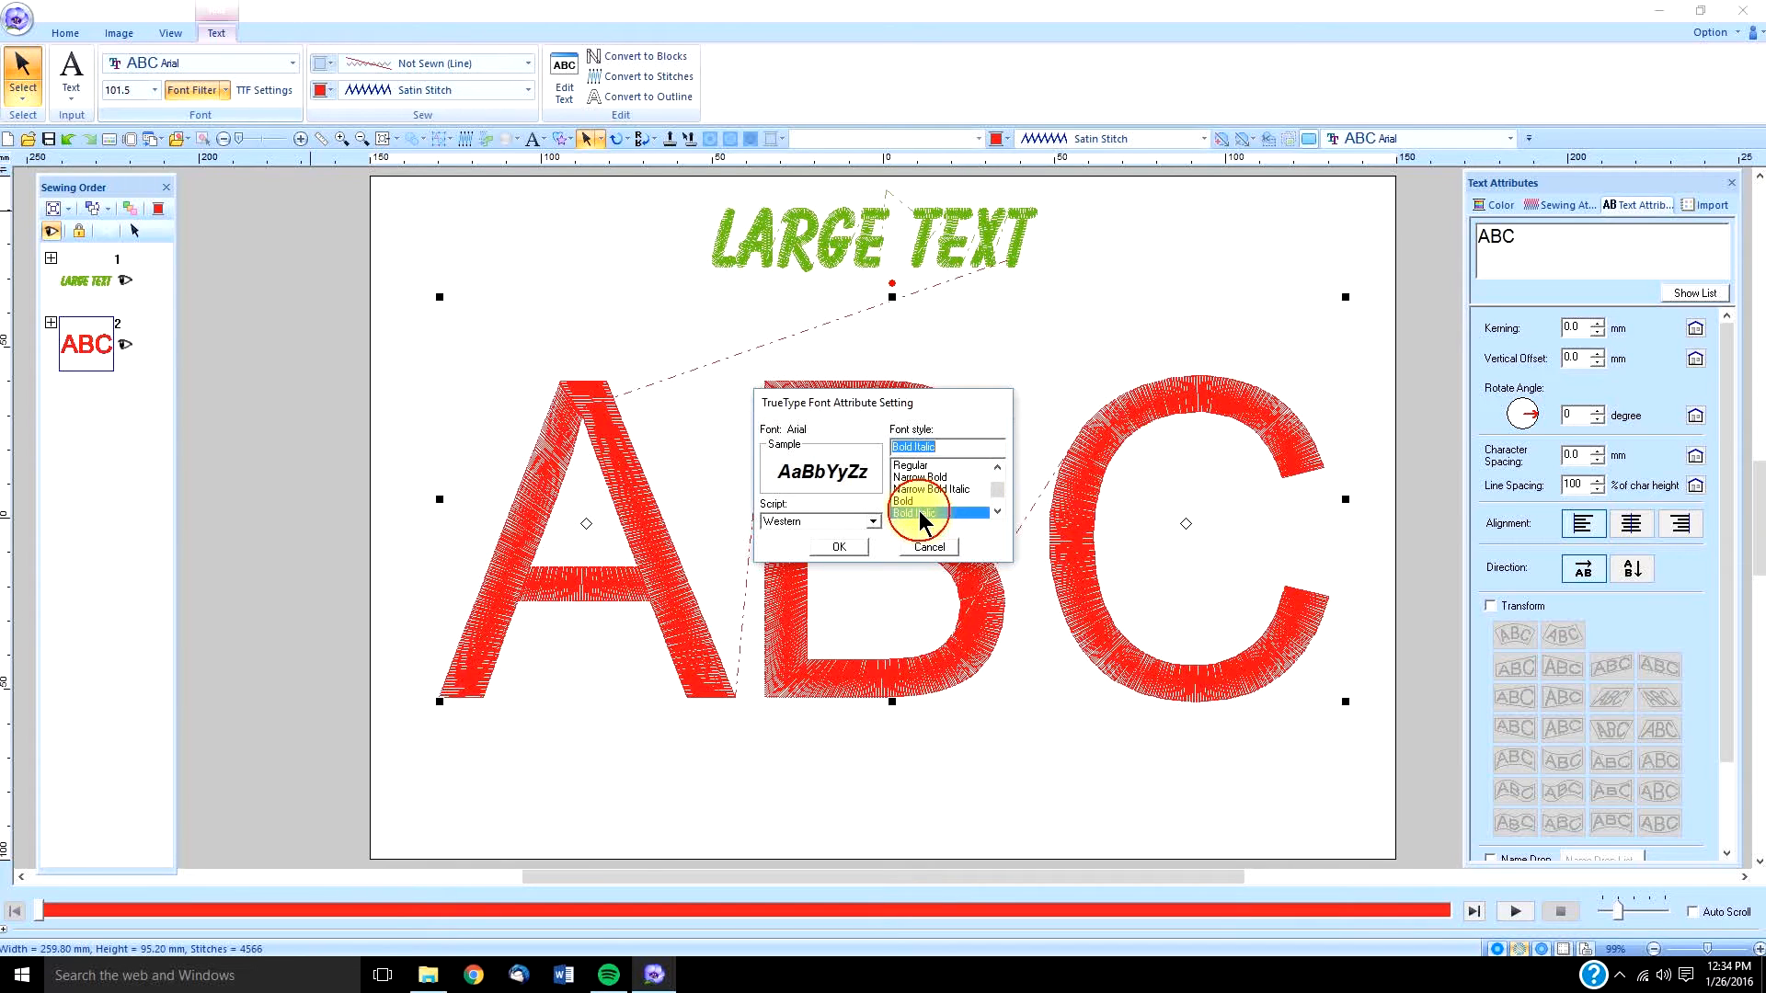
pyautogui.click(839, 546)
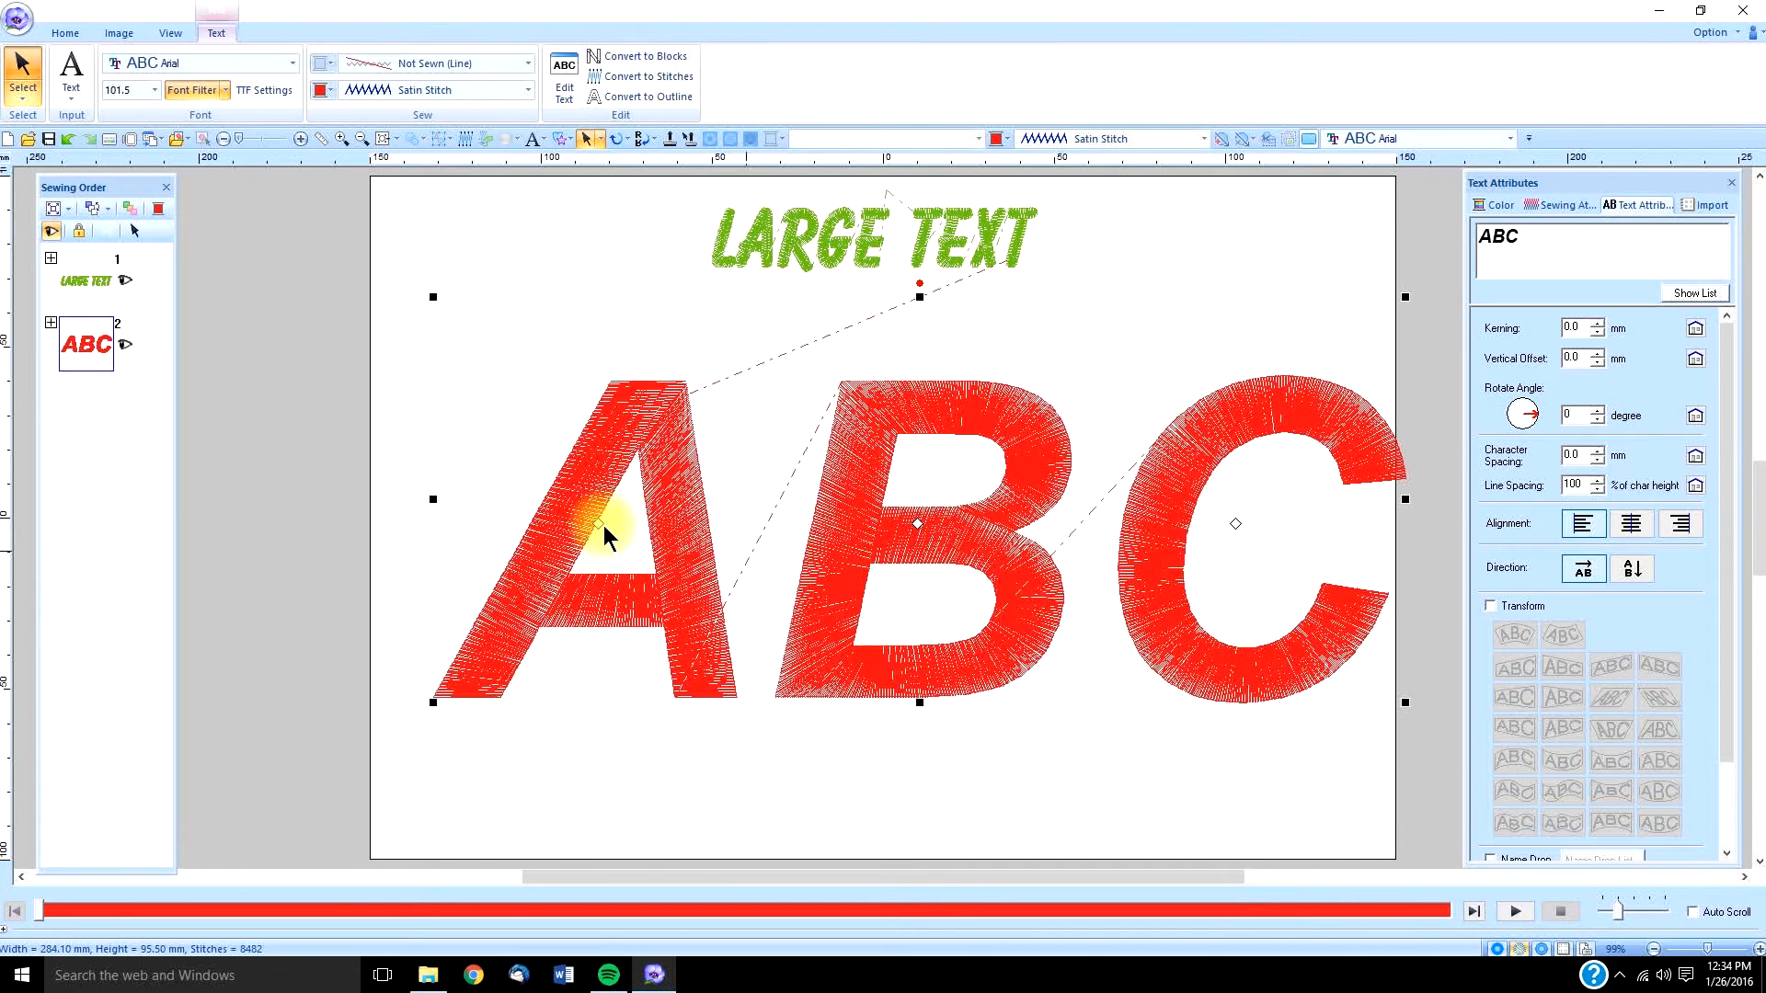
pyautogui.moveTo(673, 493); pyautogui.dragTo(636, 498)
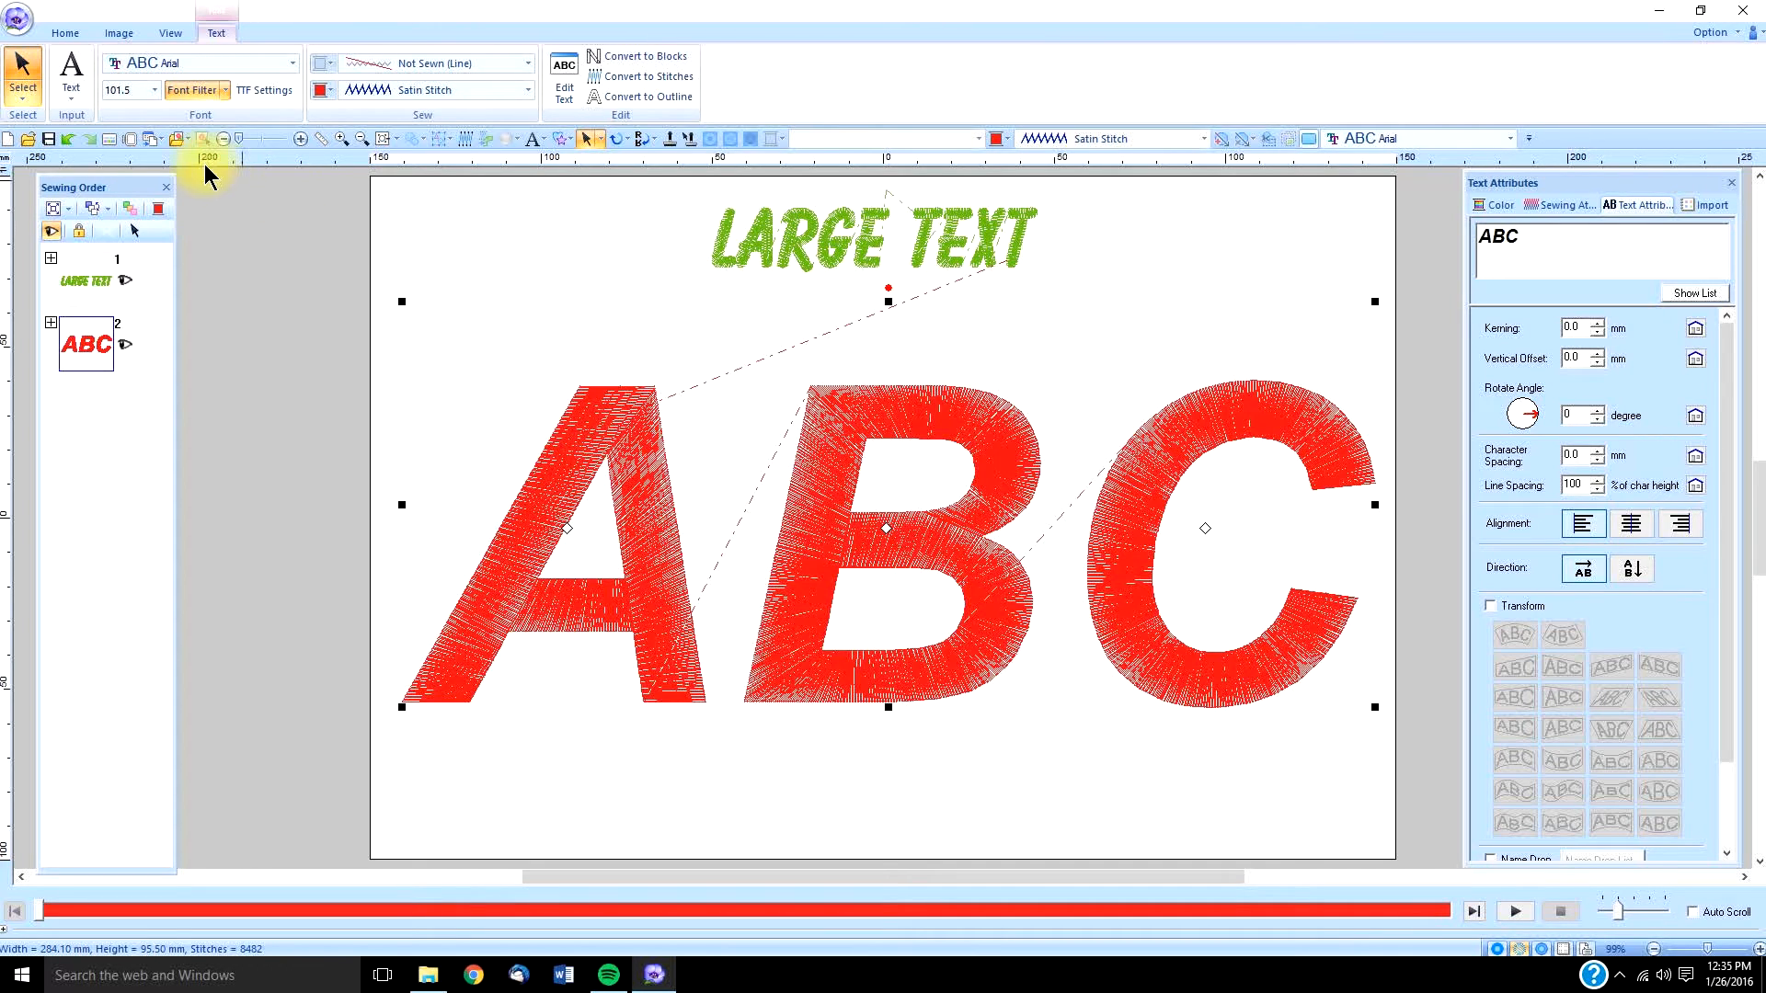
# Measure the stitch width across the sloping leg of the letter A
pyautogui.click(341, 139)
pyautogui.moveTo(478, 399); pyautogui.dragTo(777, 646)
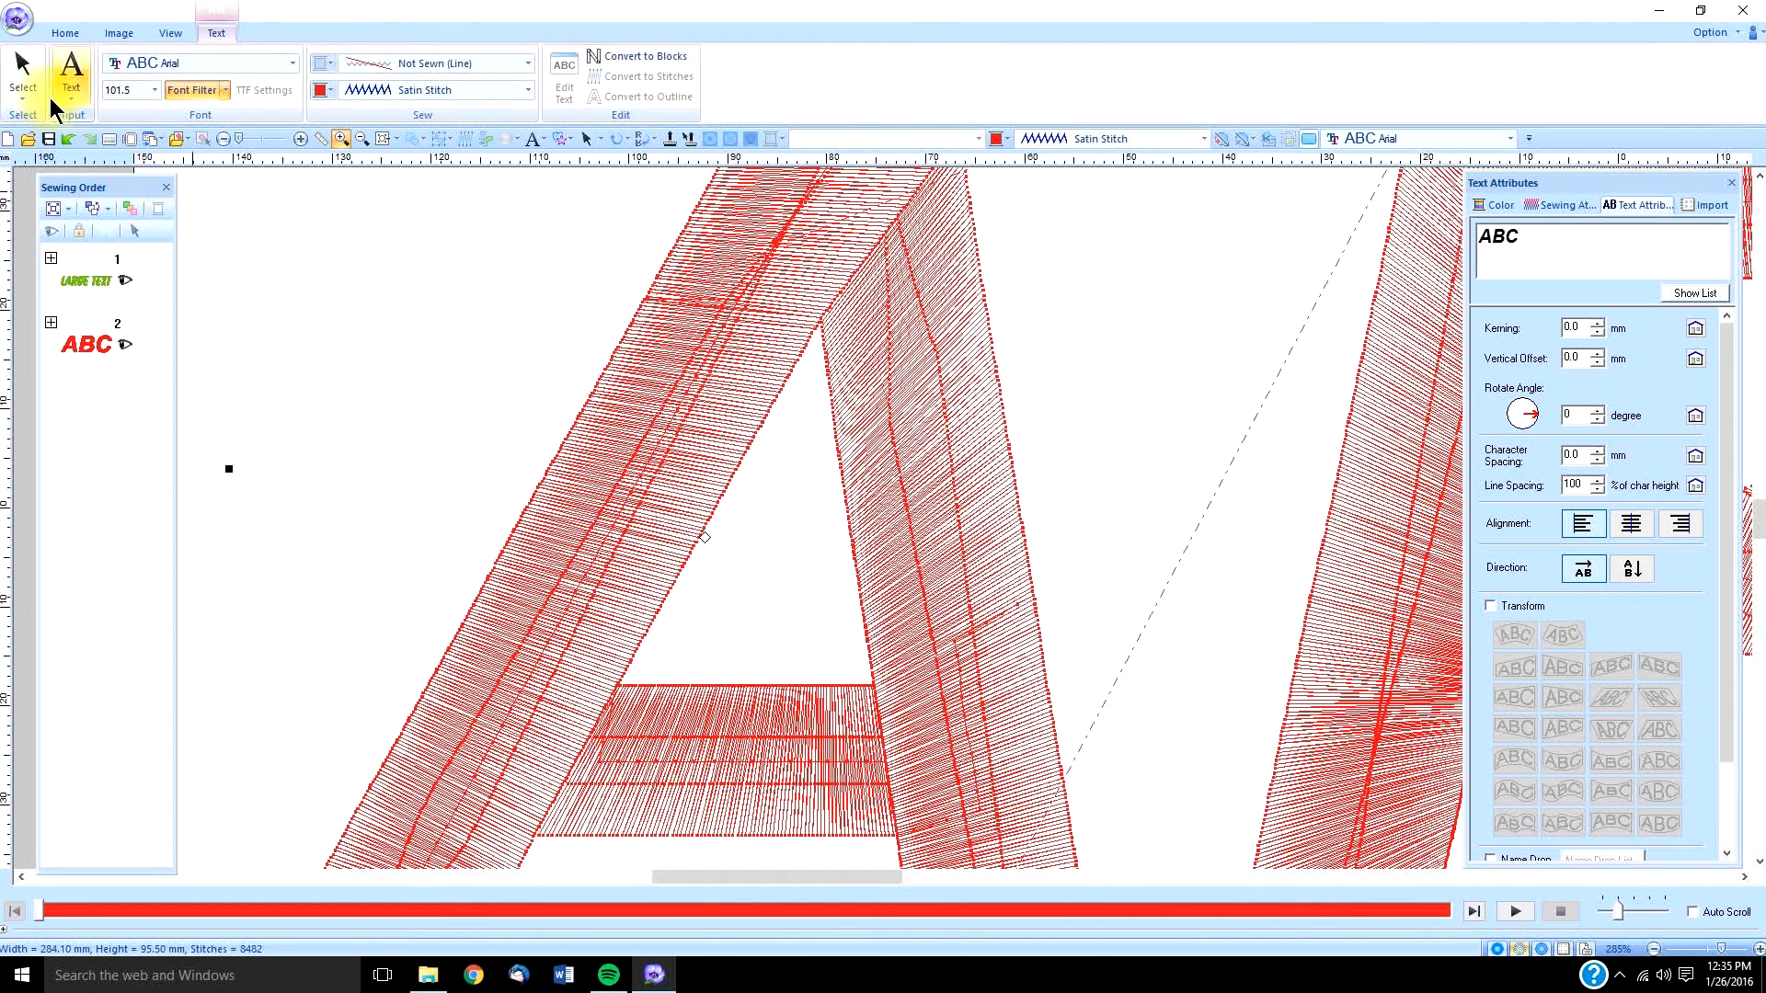
pyautogui.click(22, 78)
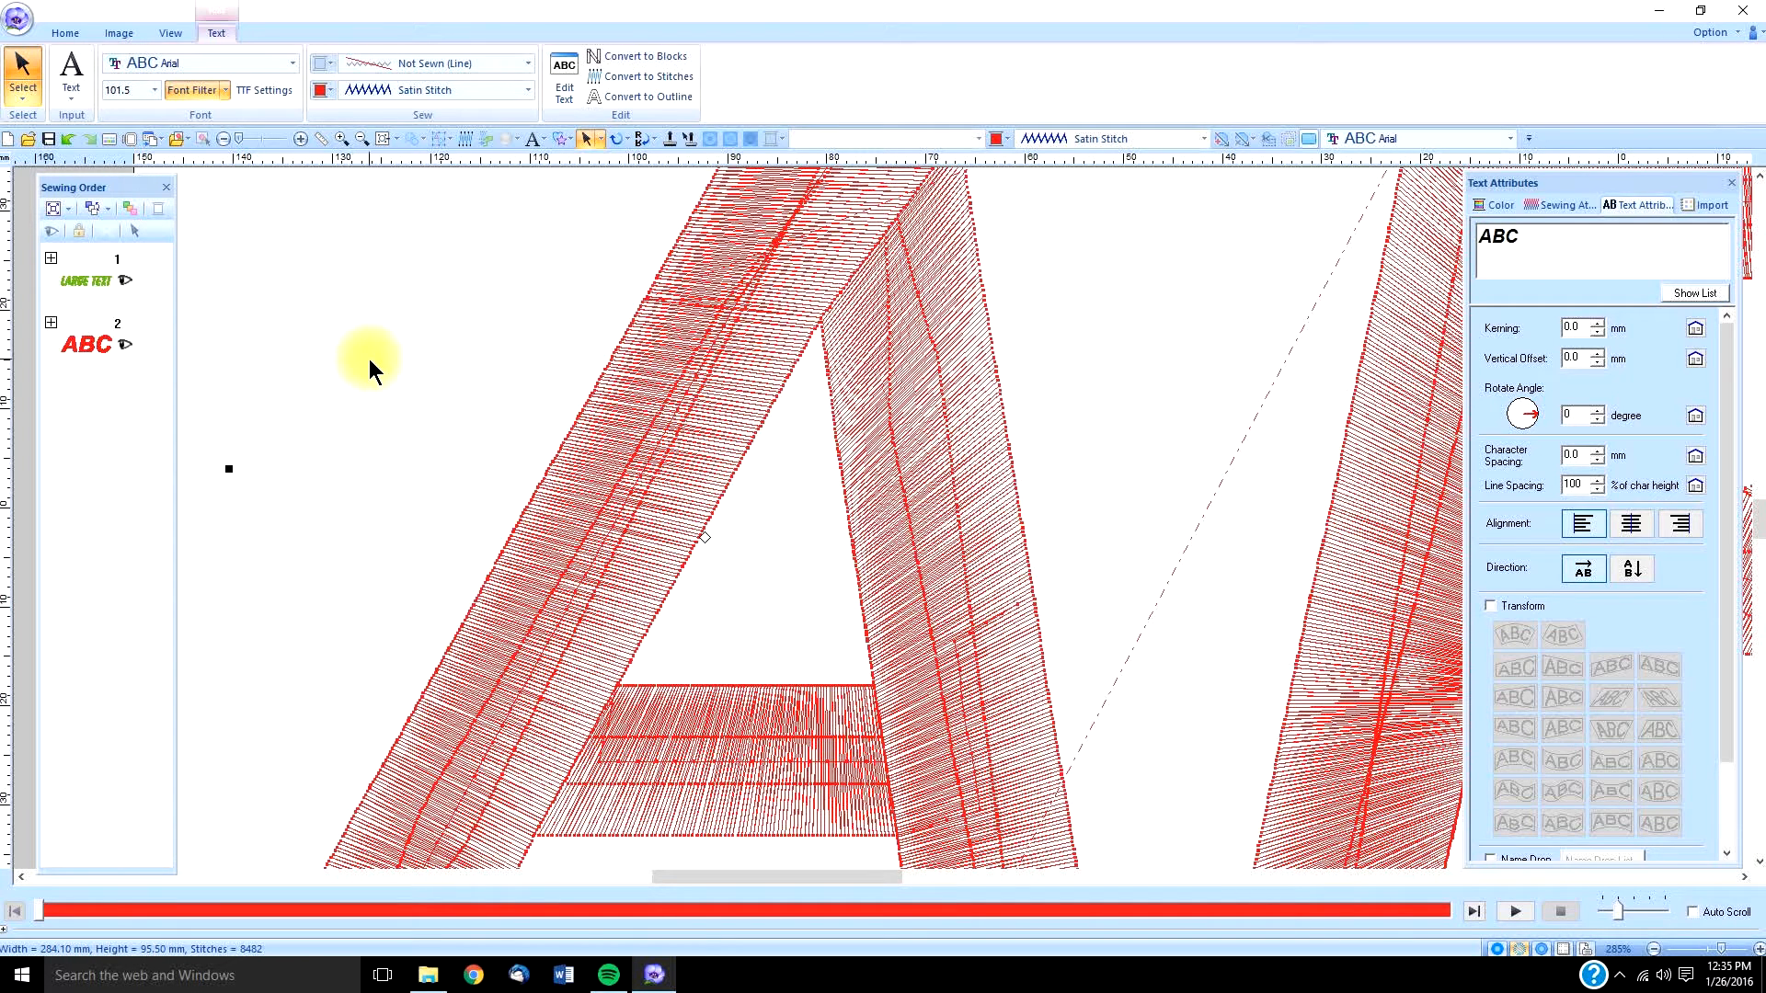
pyautogui.click(66, 32)
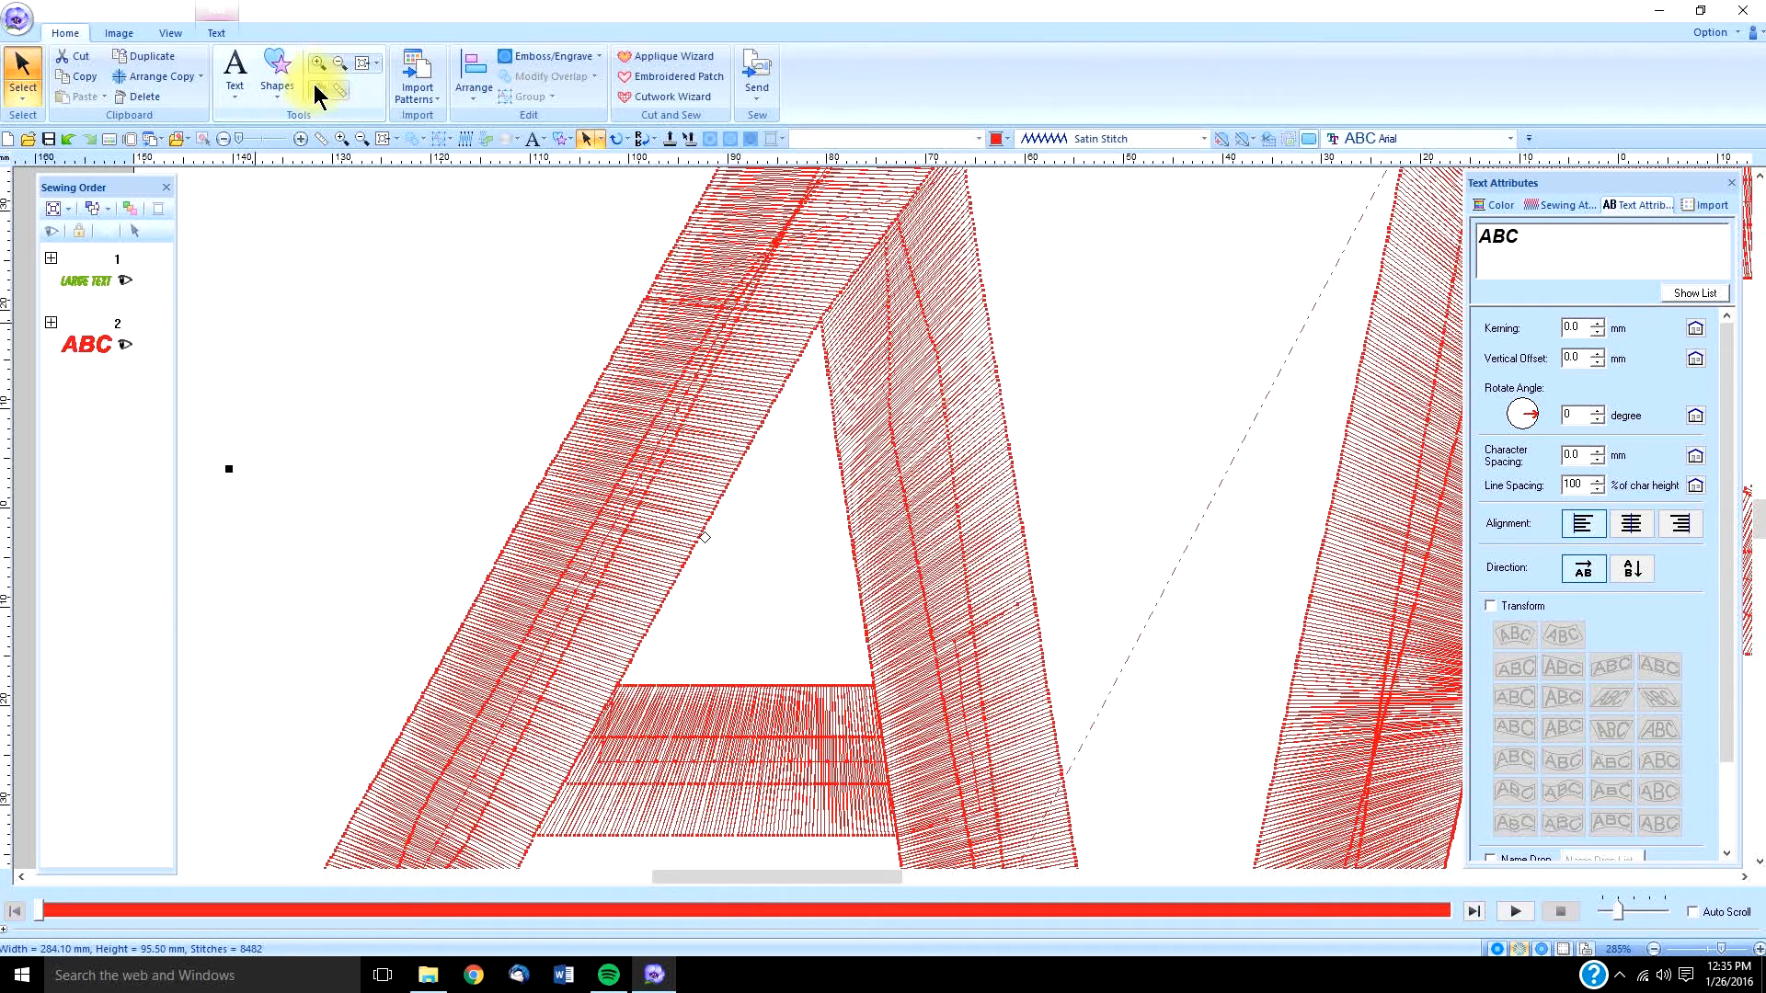
pyautogui.click(339, 89)
pyautogui.moveTo(587, 401)
pyautogui.mouseDown()
pyautogui.moveTo(718, 446)
pyautogui.moveTo(759, 433)
pyautogui.mouseUp()
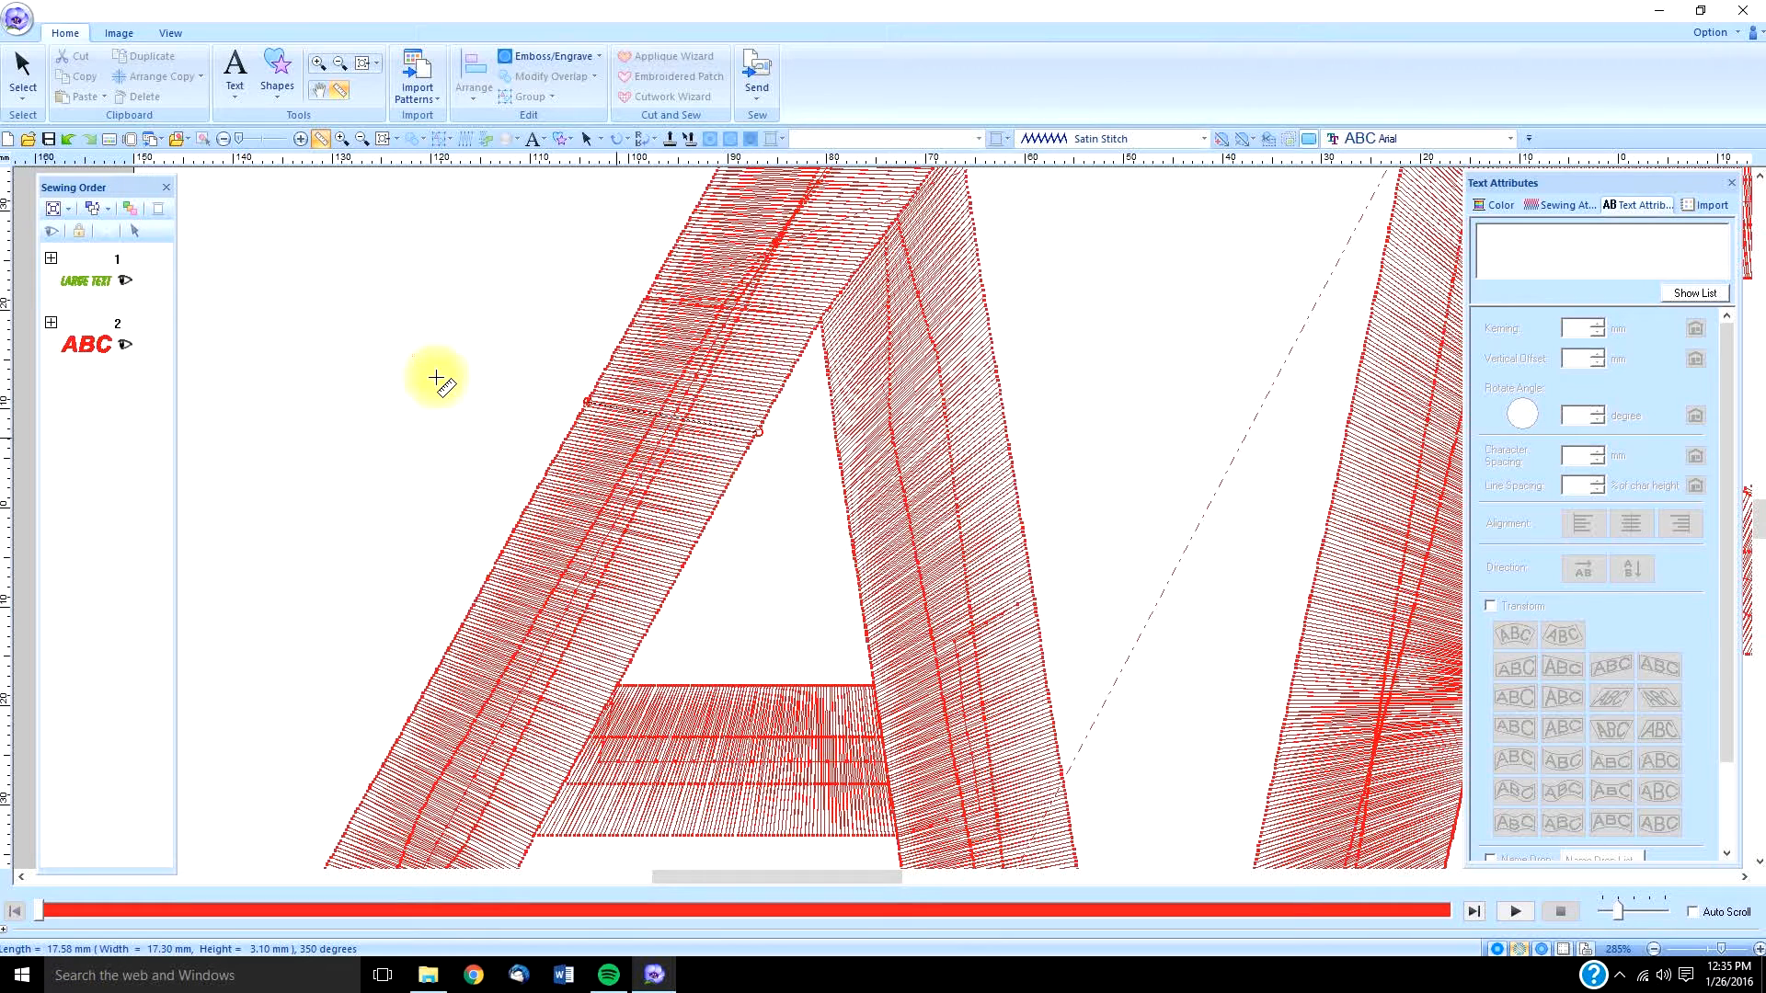
pyautogui.click(18, 66)
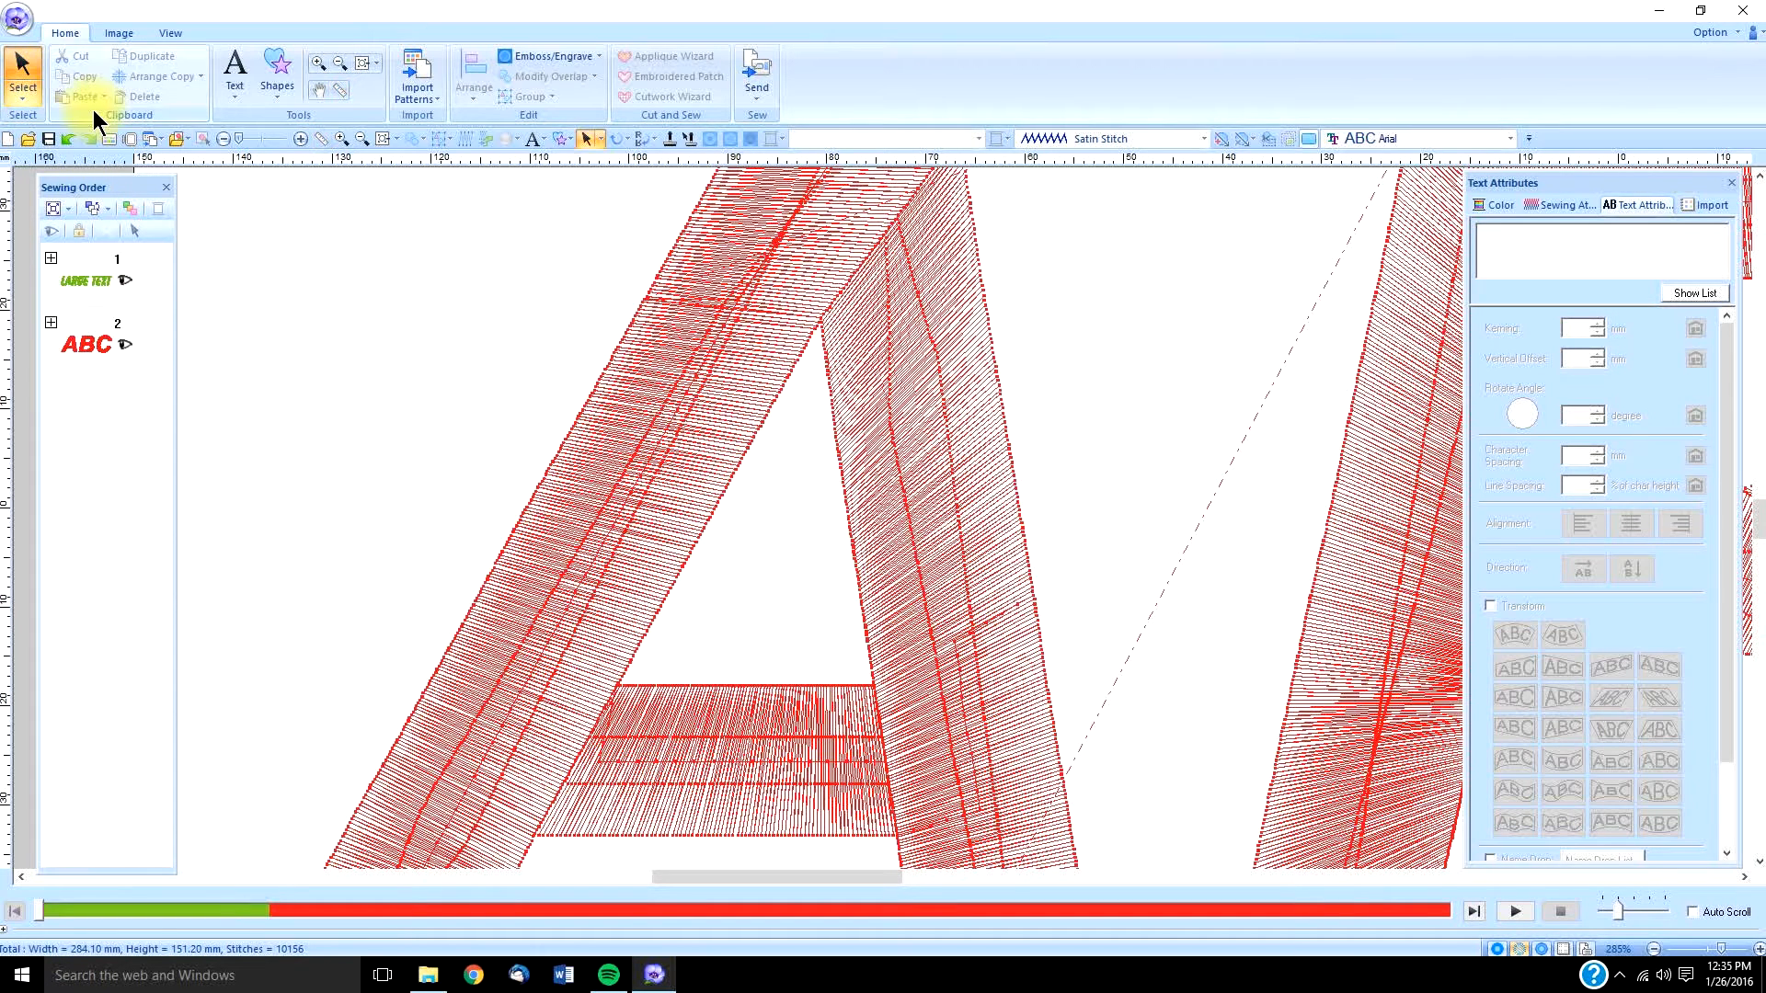
# Change the region sew type of the ABC text to Fill Stitch
pyautogui.click(362, 64)
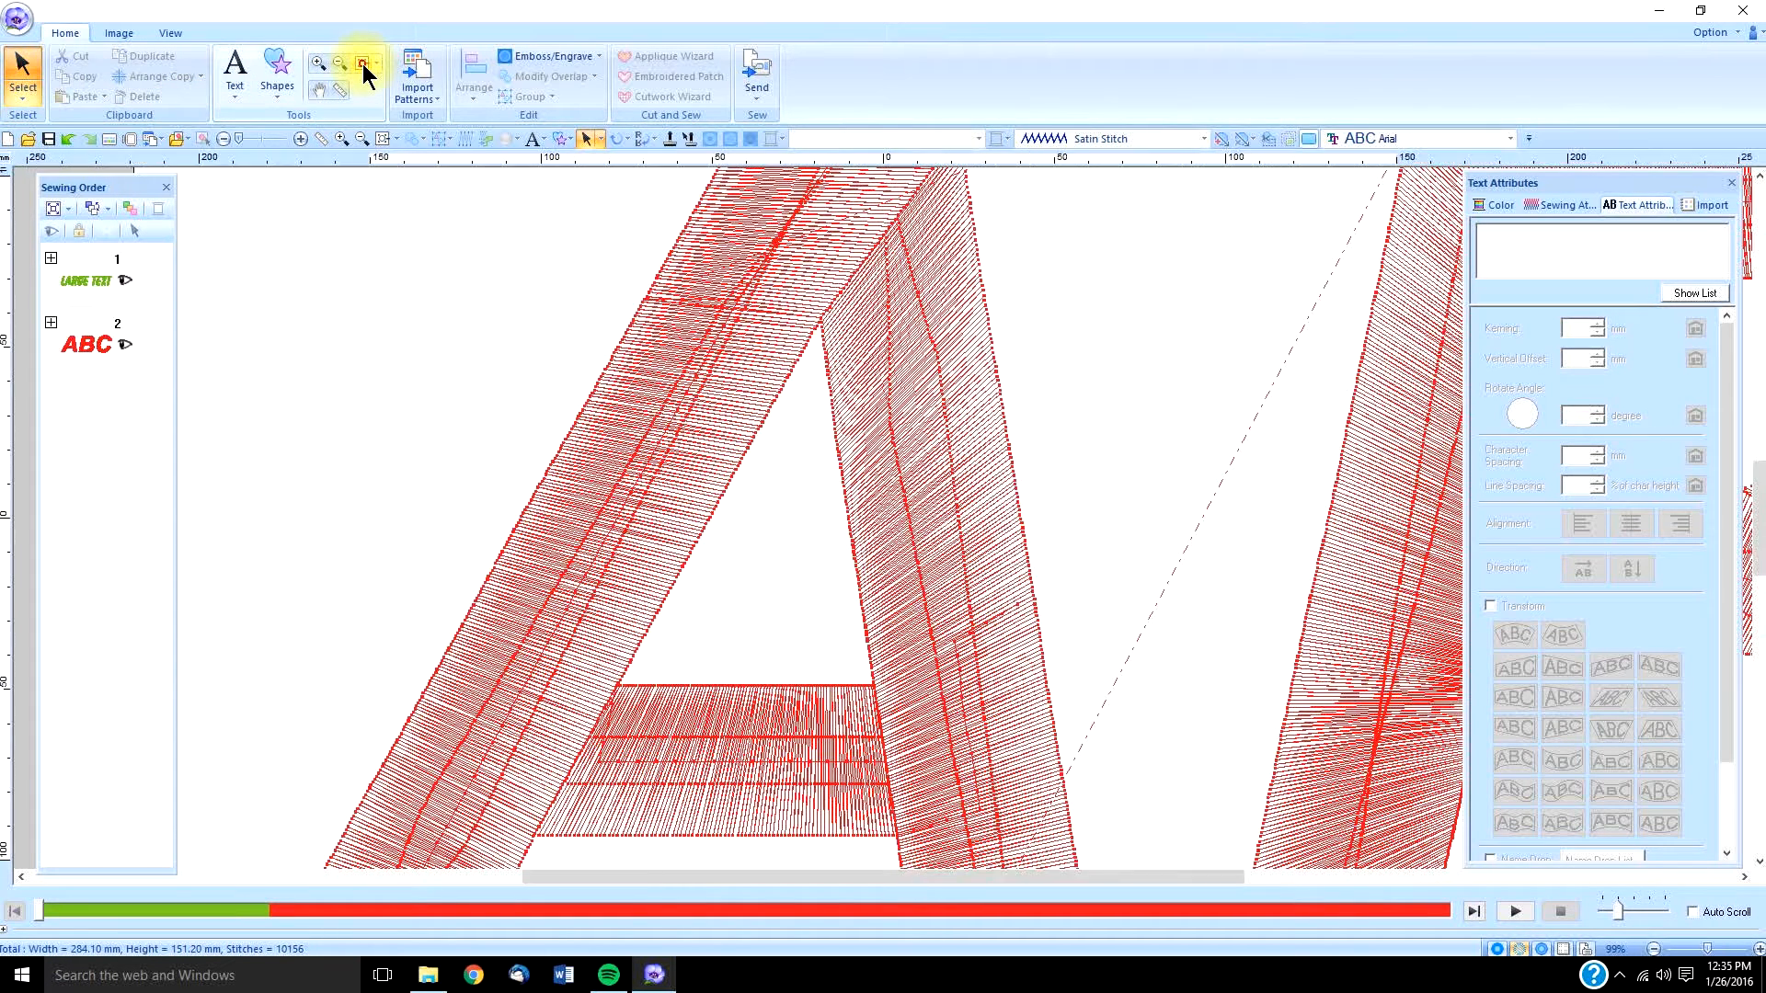
pyautogui.click(543, 460)
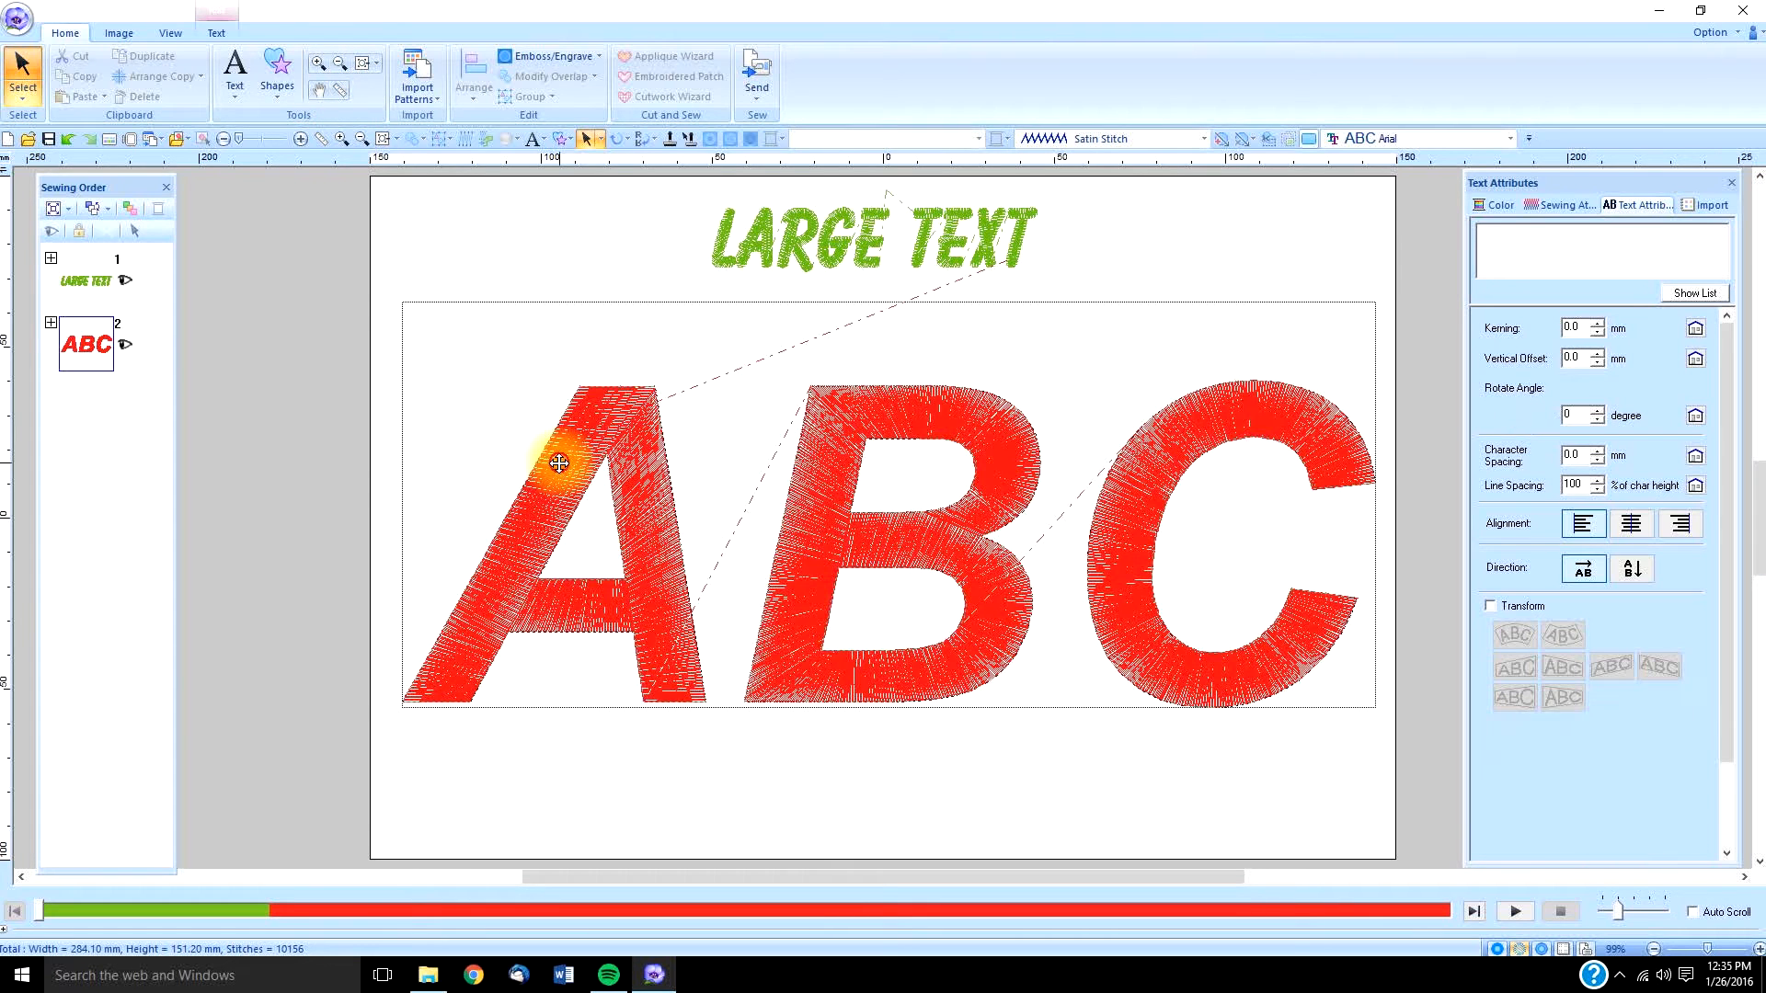
pyautogui.click(219, 33)
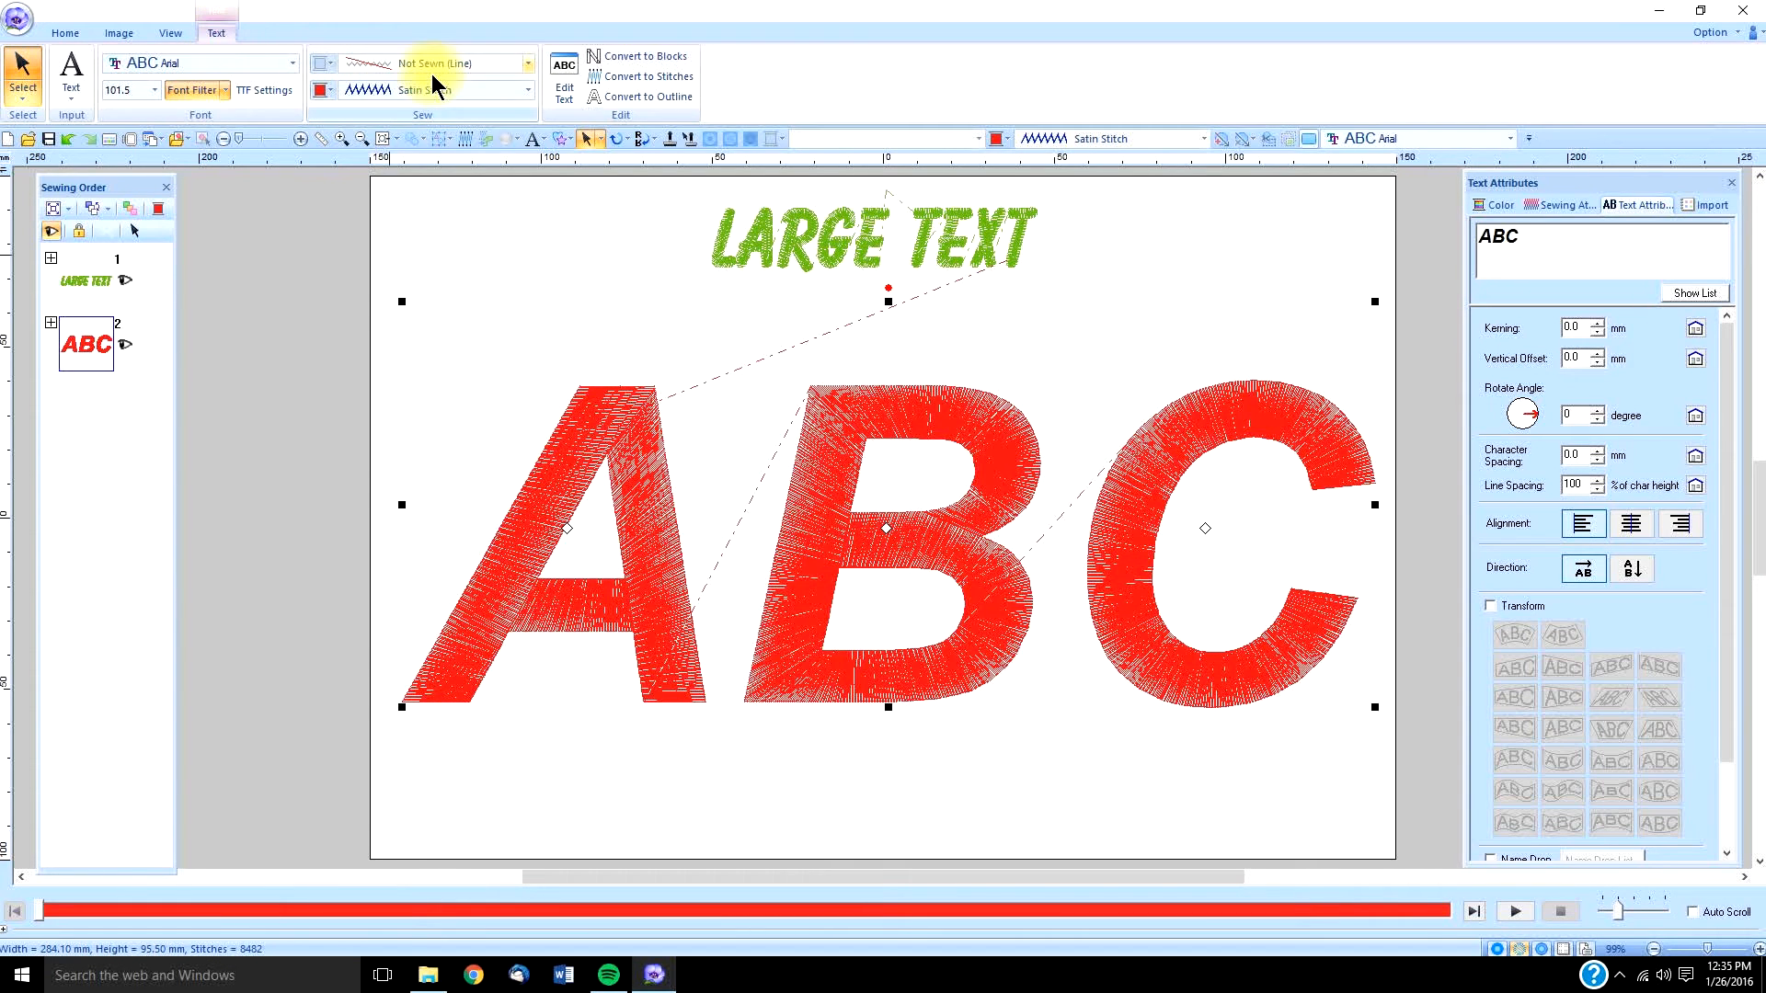
pyautogui.click(528, 90)
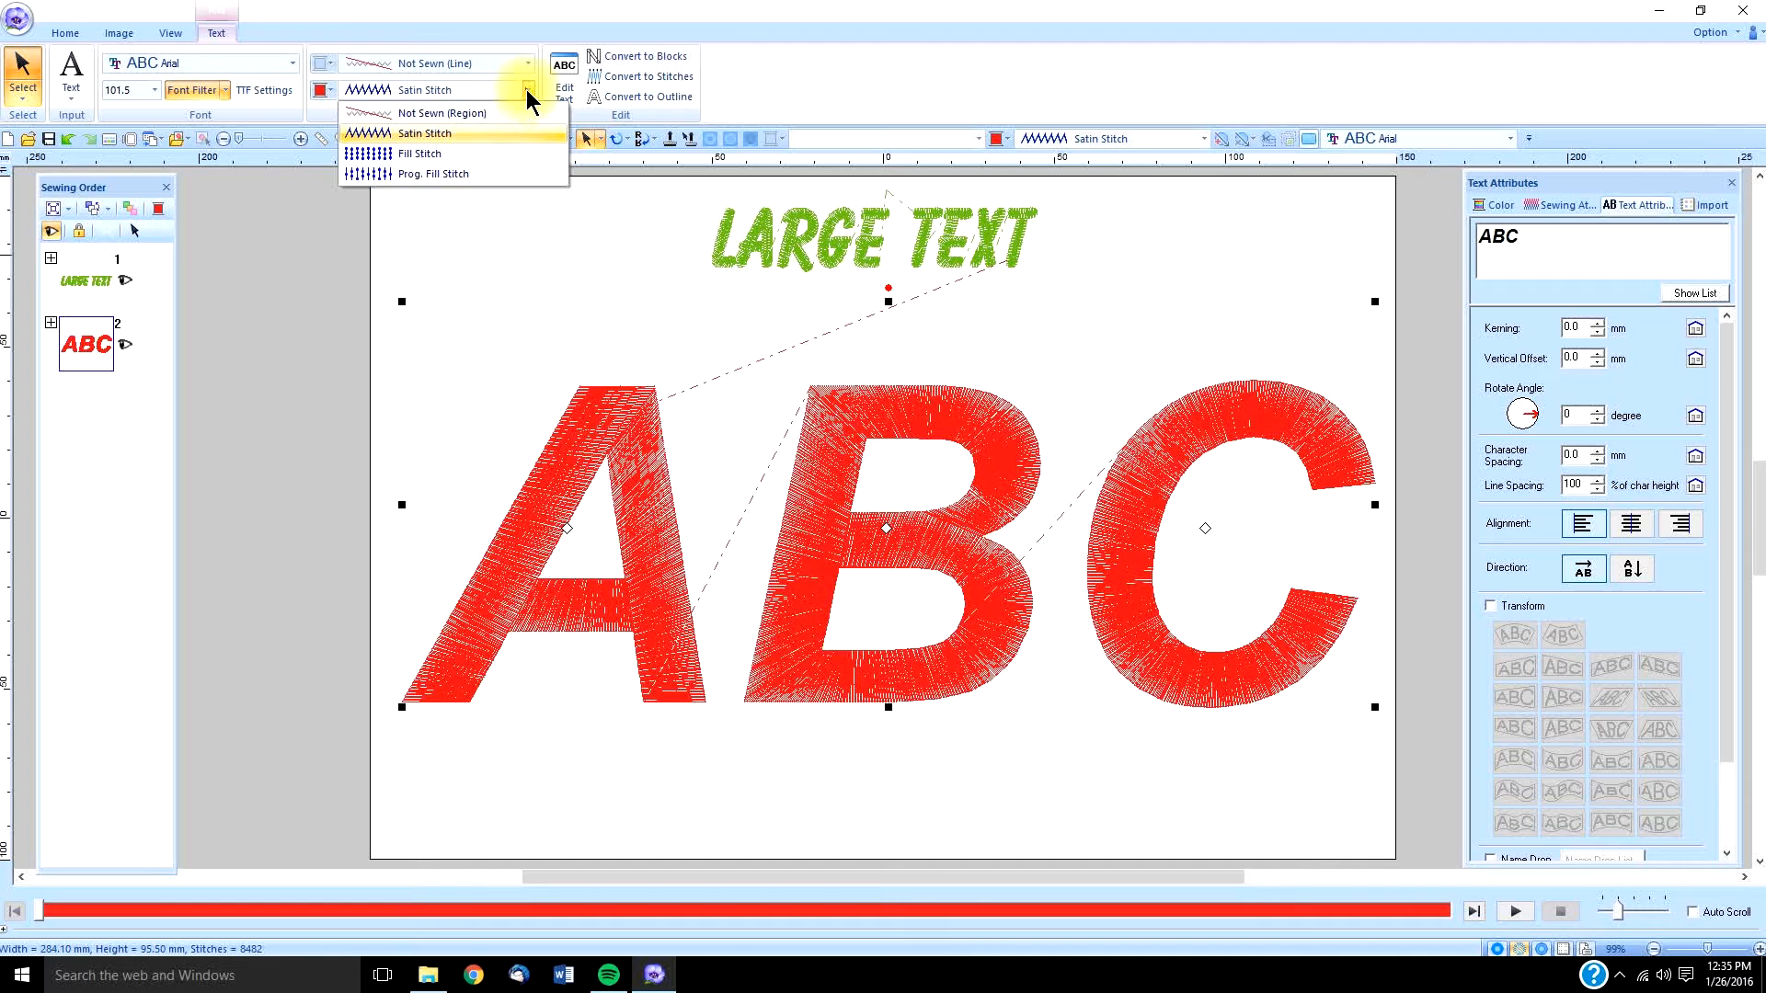
pyautogui.click(439, 151)
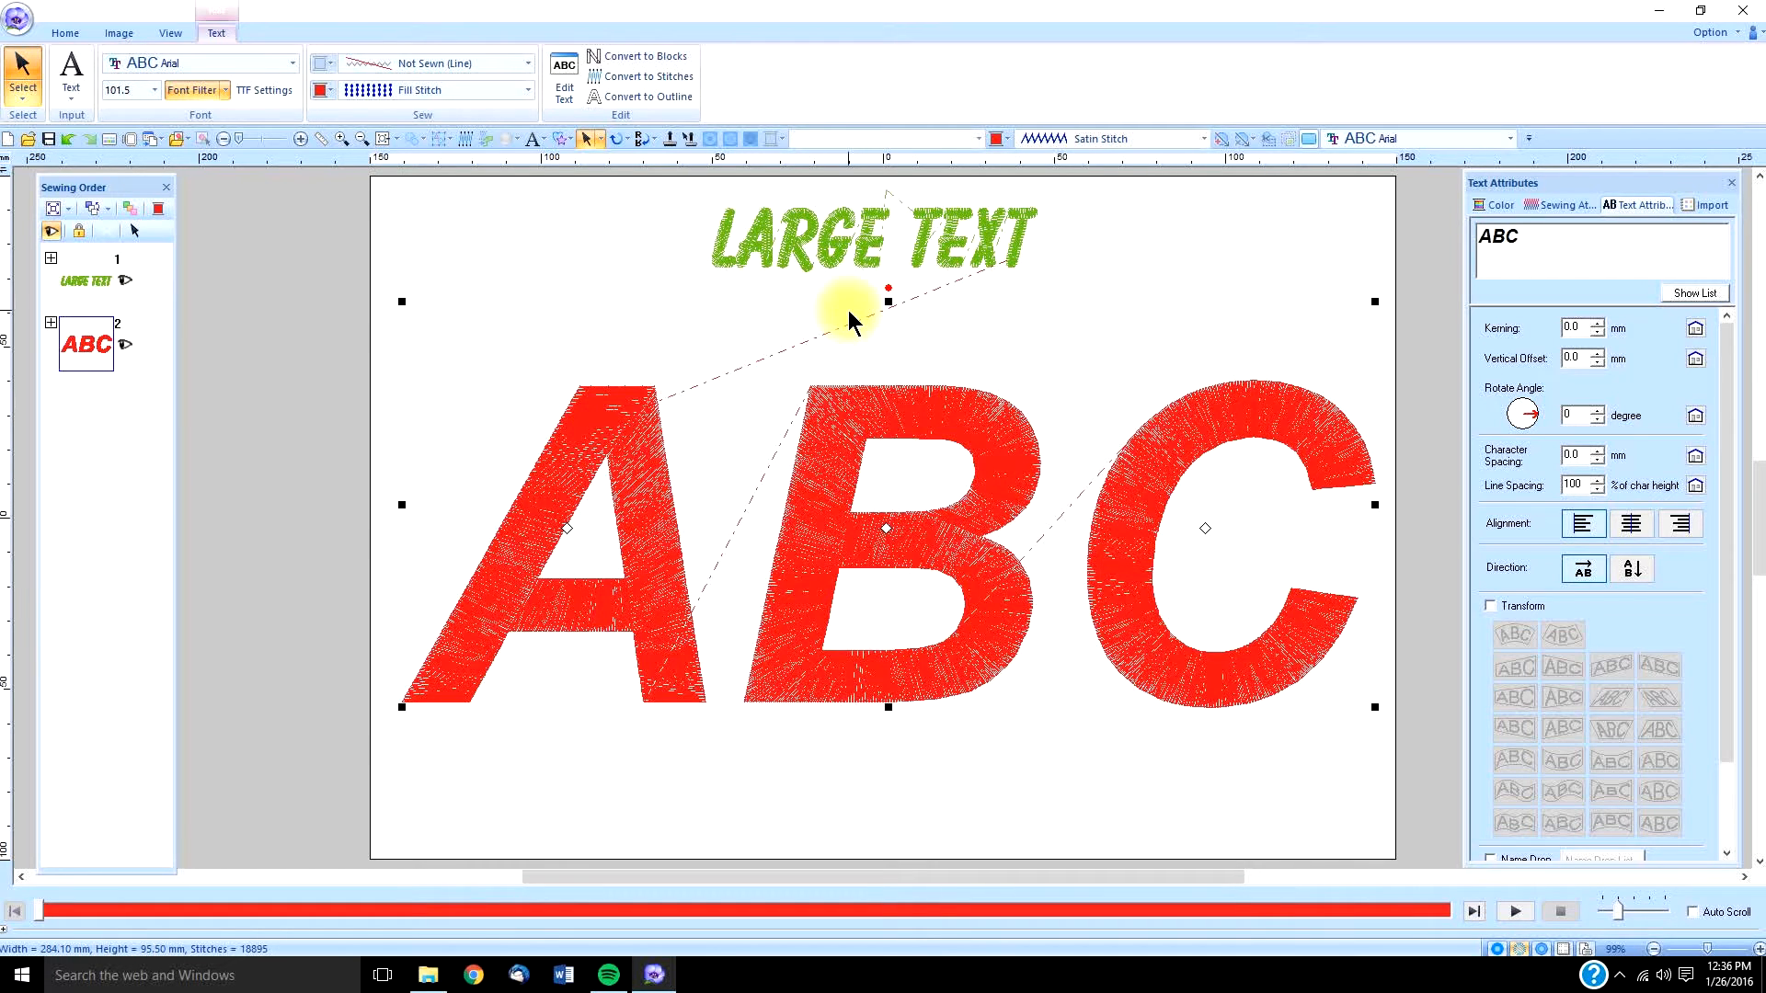
# Set the region density of the ABC text to 5.6 line/mm
pyautogui.click(1556, 208)
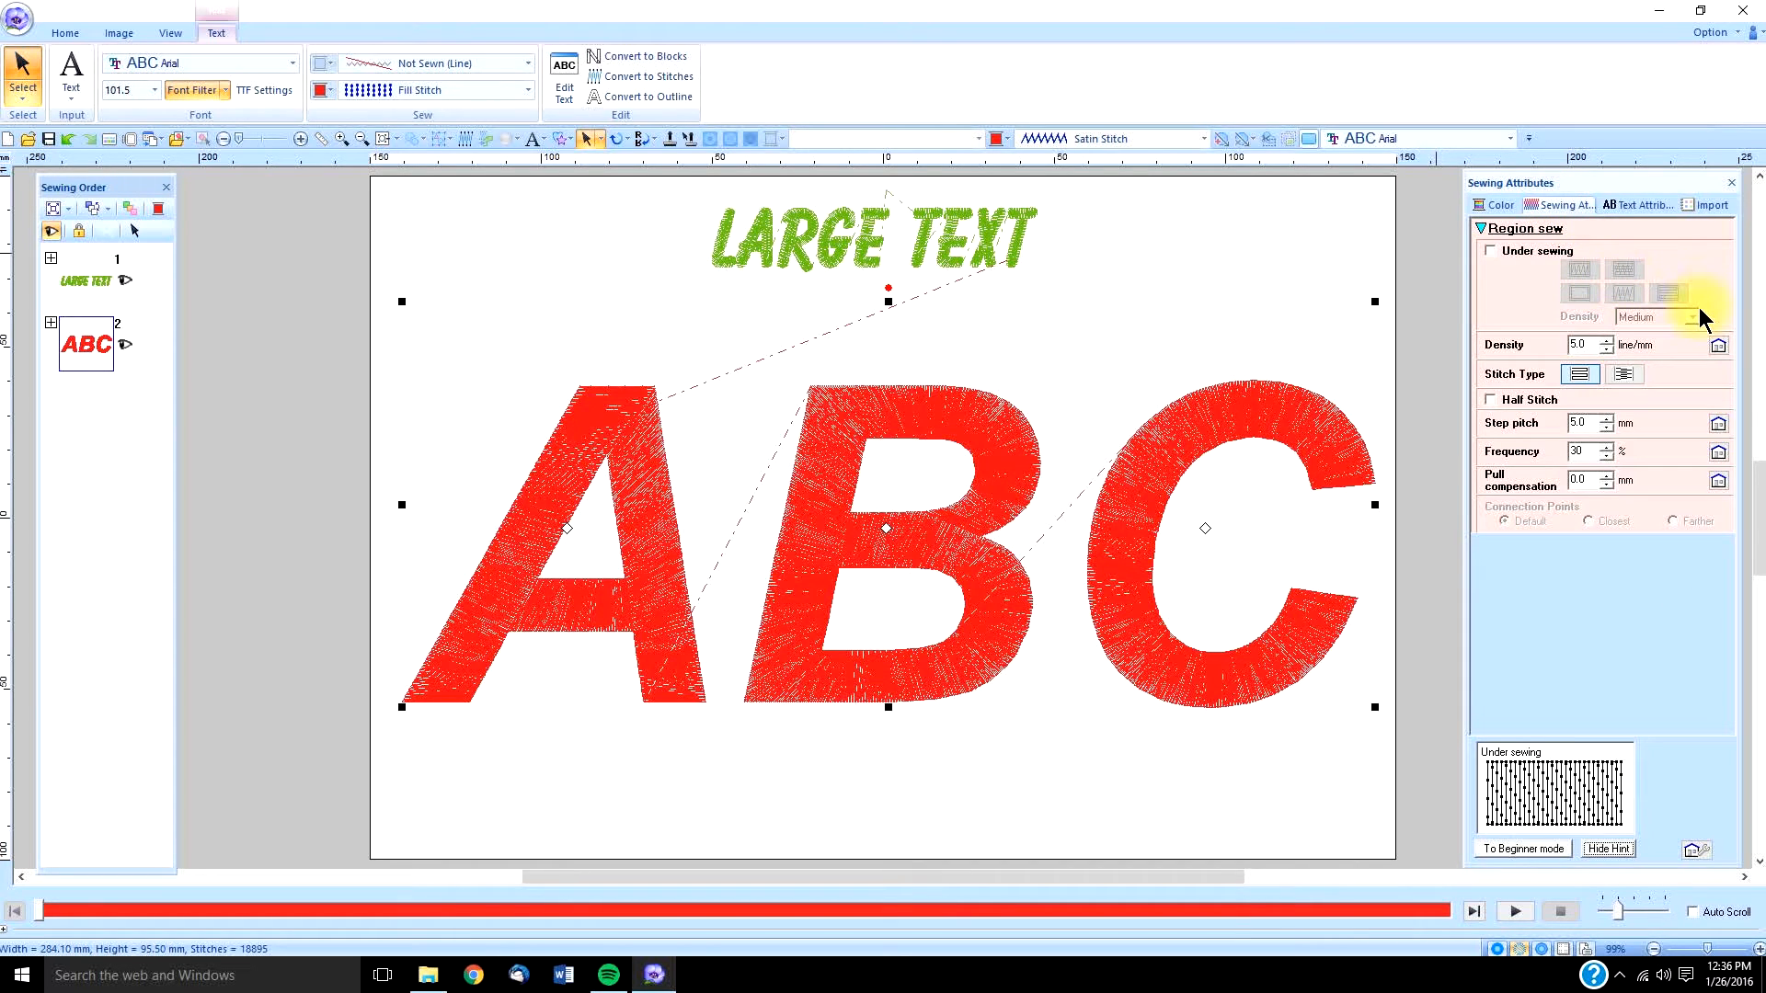
pyautogui.click(1607, 339)
pyautogui.click(1607, 339)
pyautogui.click(1607, 339)
pyautogui.click(1607, 339)
pyautogui.click(1607, 339)
pyautogui.click(1607, 340)
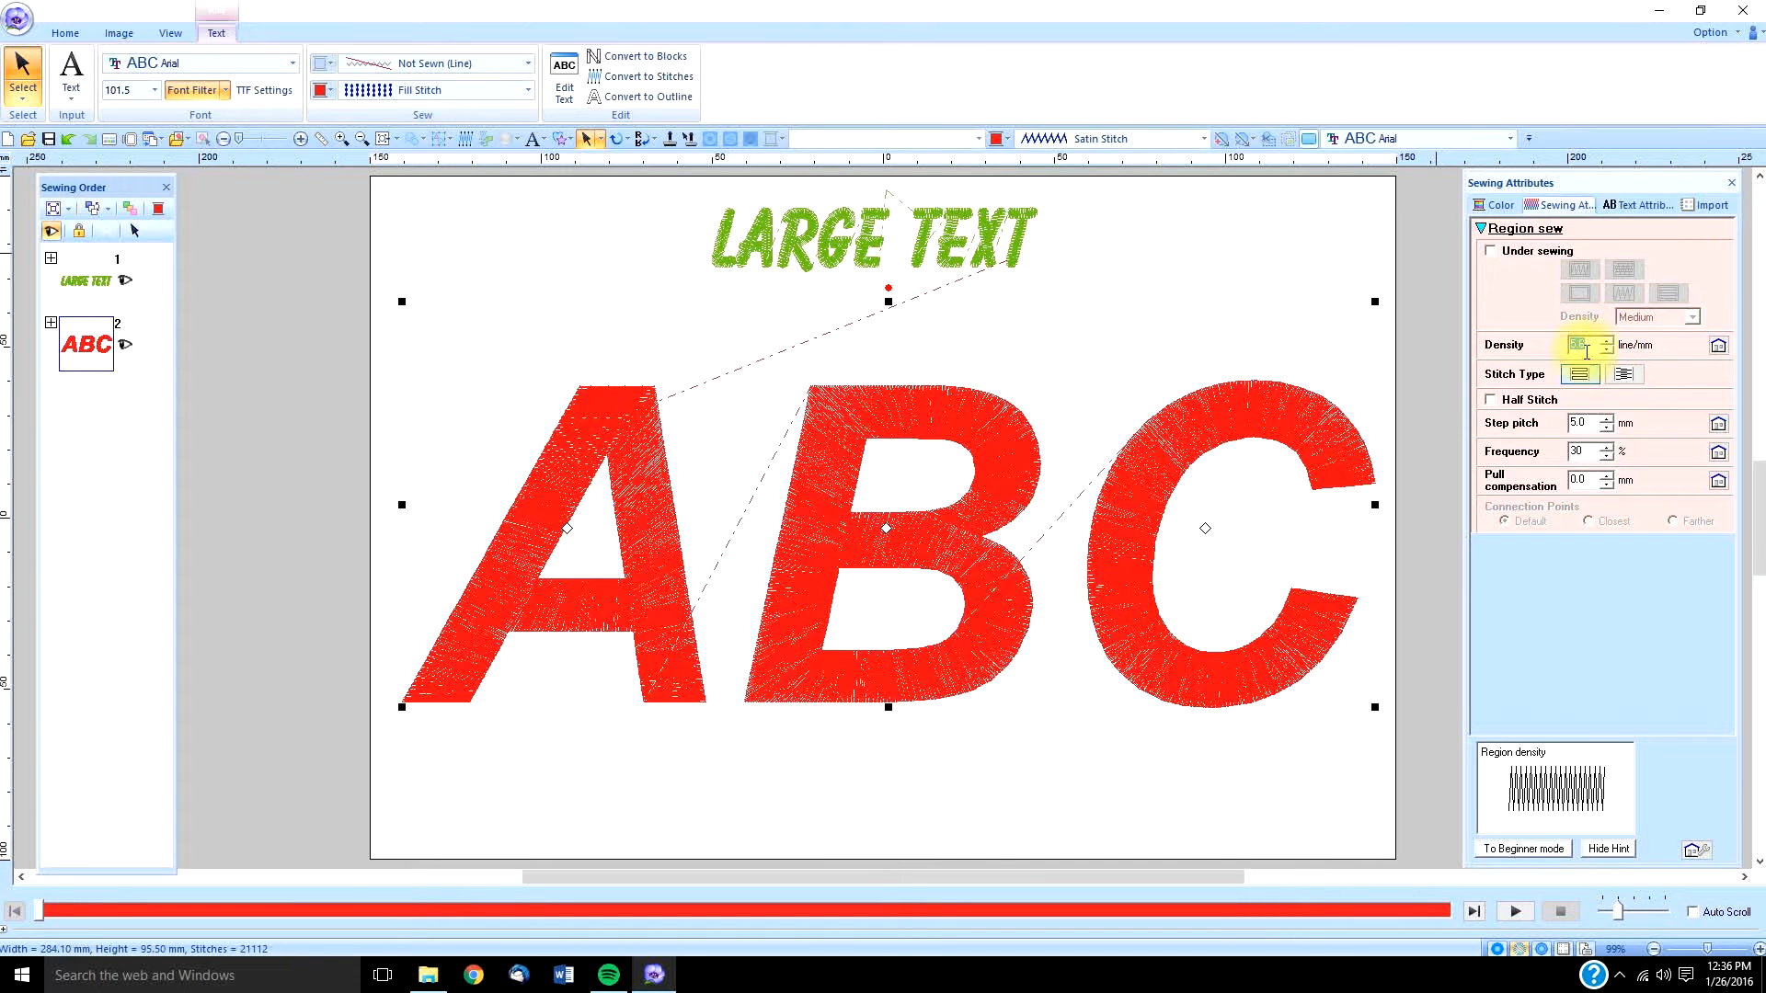
# Turn on under sewing for the ABC text and set its pull compensation to 0.5 mm
pyautogui.click(1490, 251)
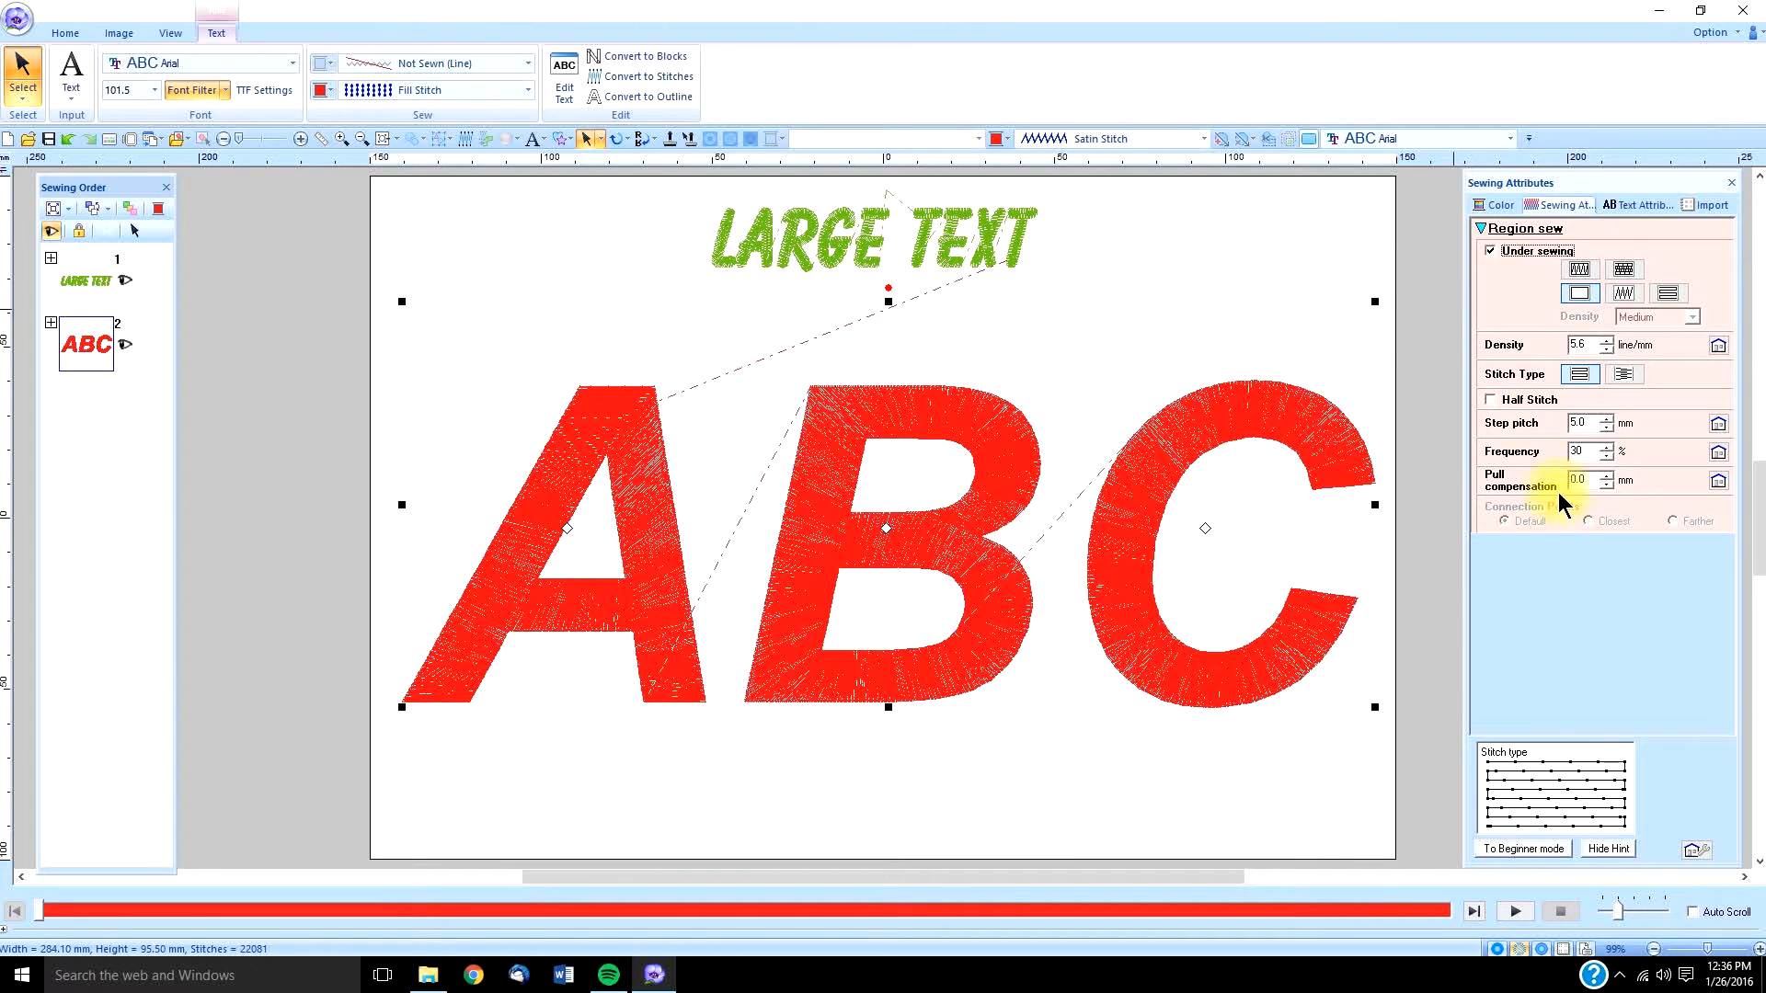
pyautogui.click(1607, 474)
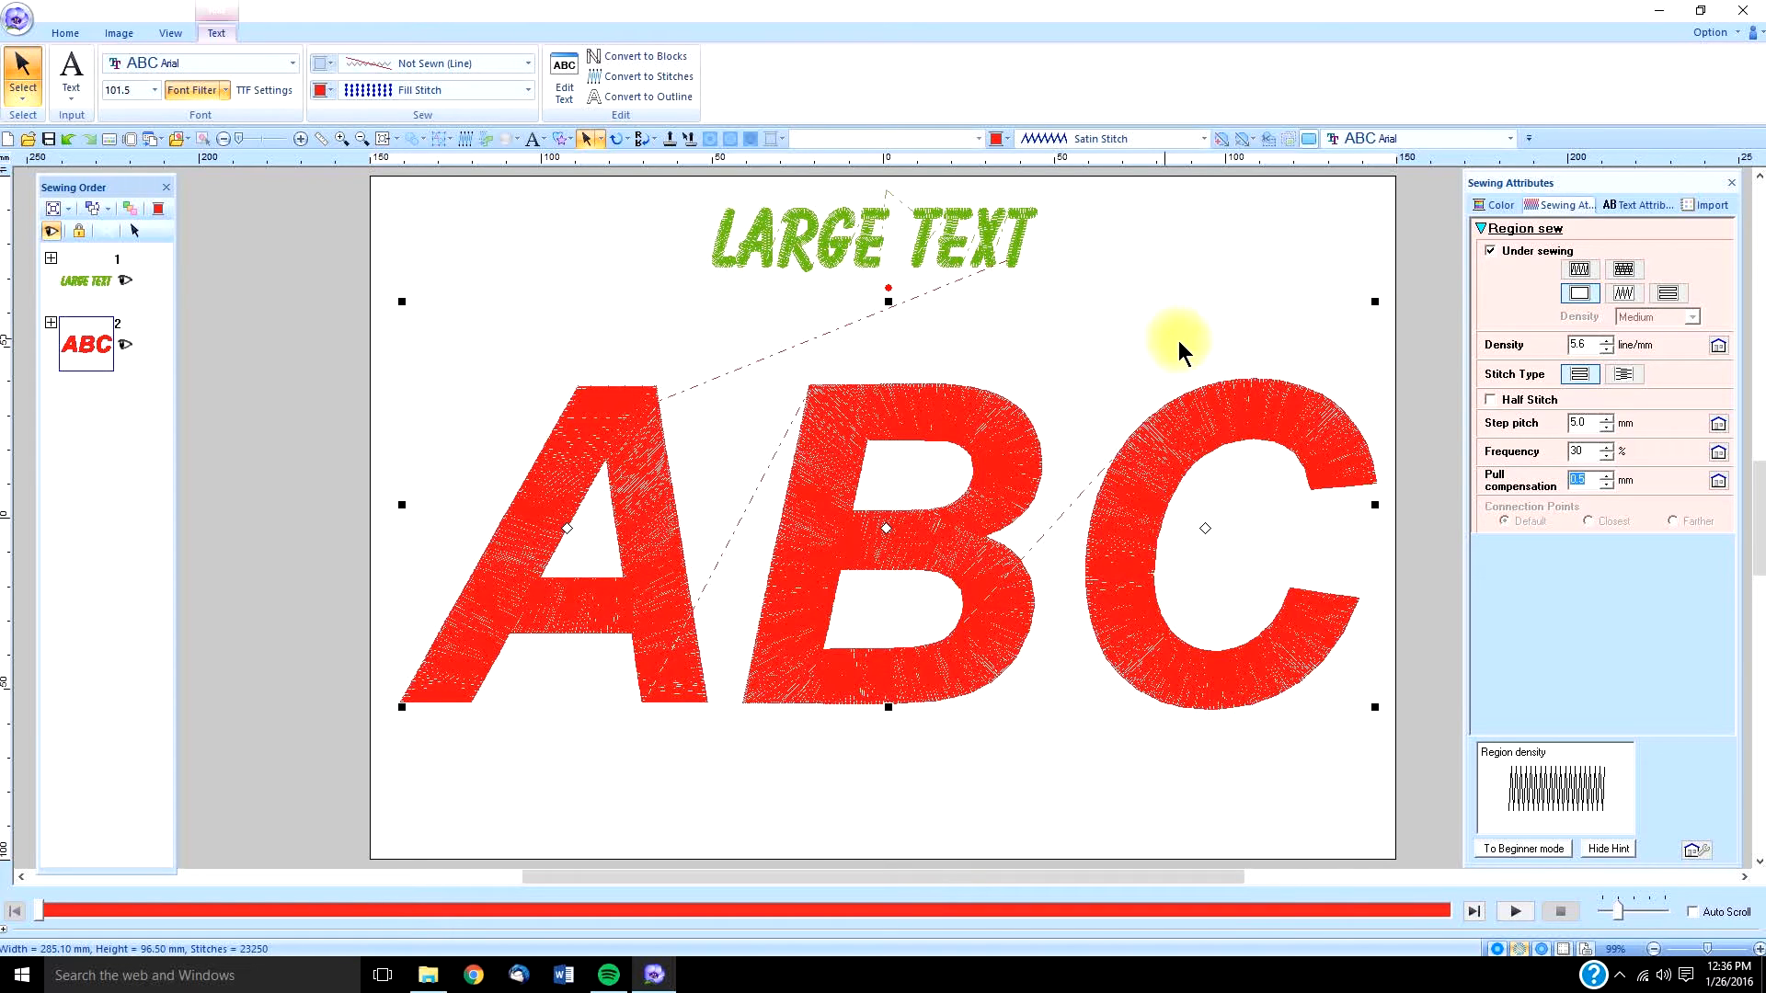
# Set the ABC text's step pitch to 4.0 mm and examine the stitch points on the upper curve of the B
pyautogui.click(1718, 424)
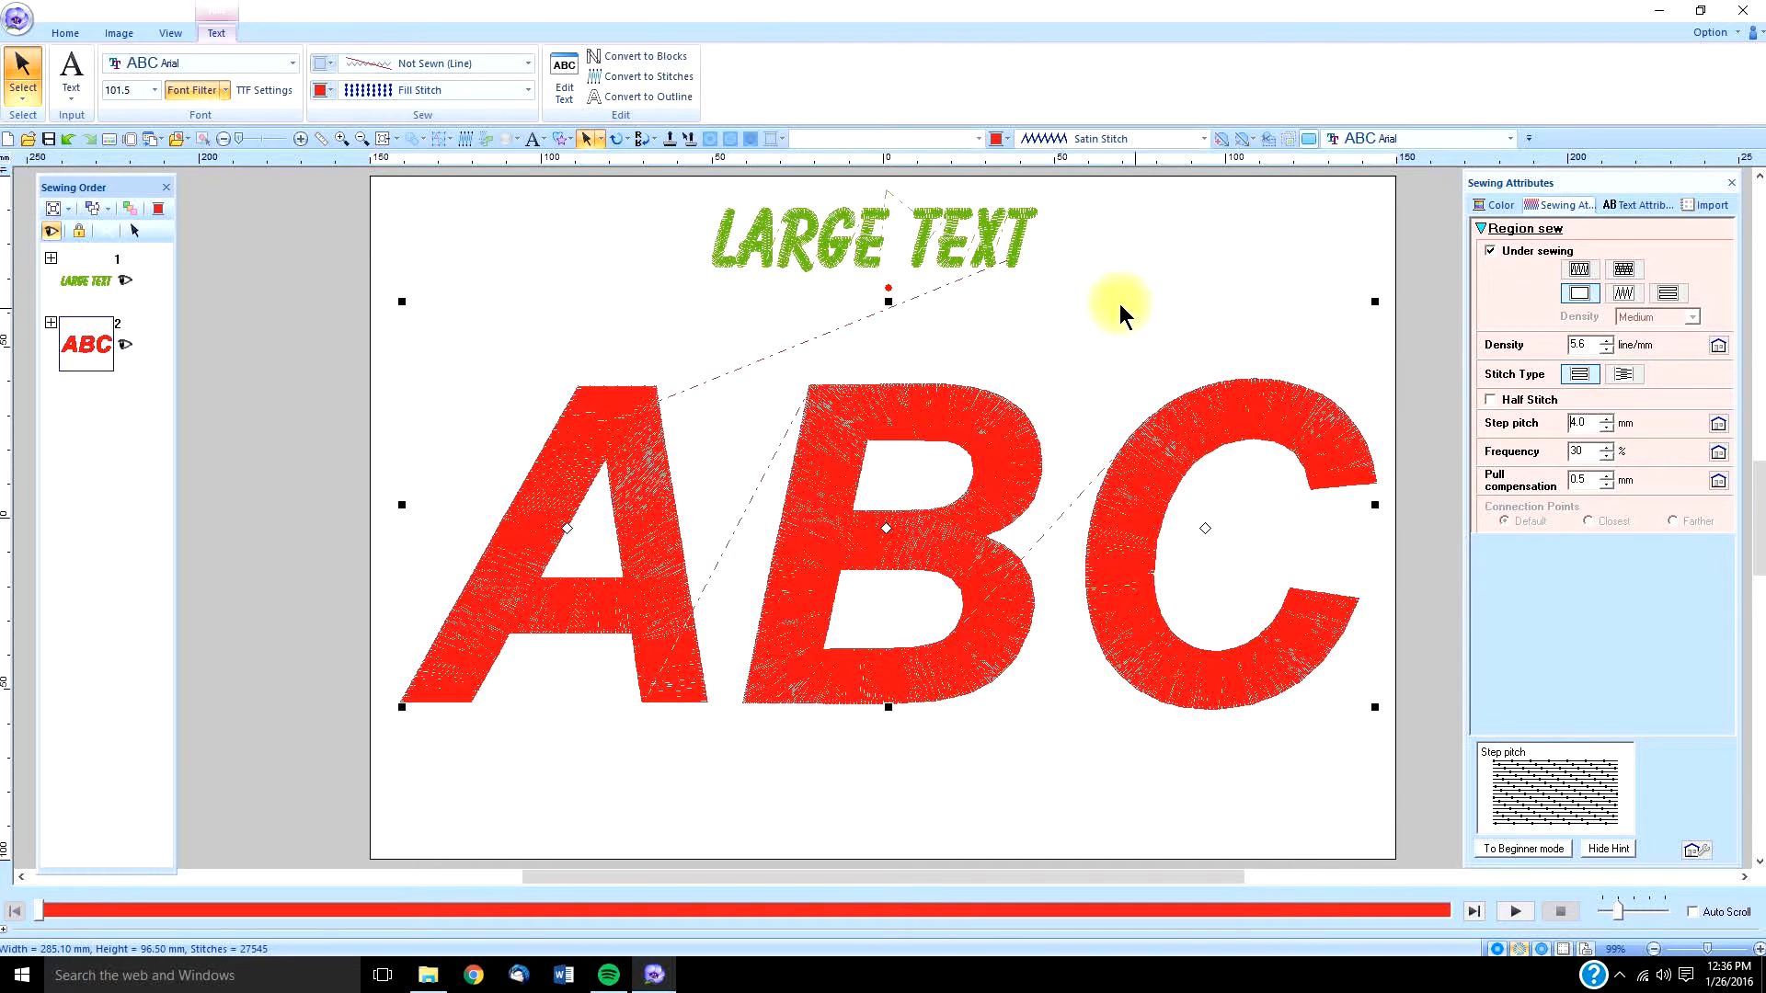
pyautogui.click(340, 139)
pyautogui.click(1030, 443)
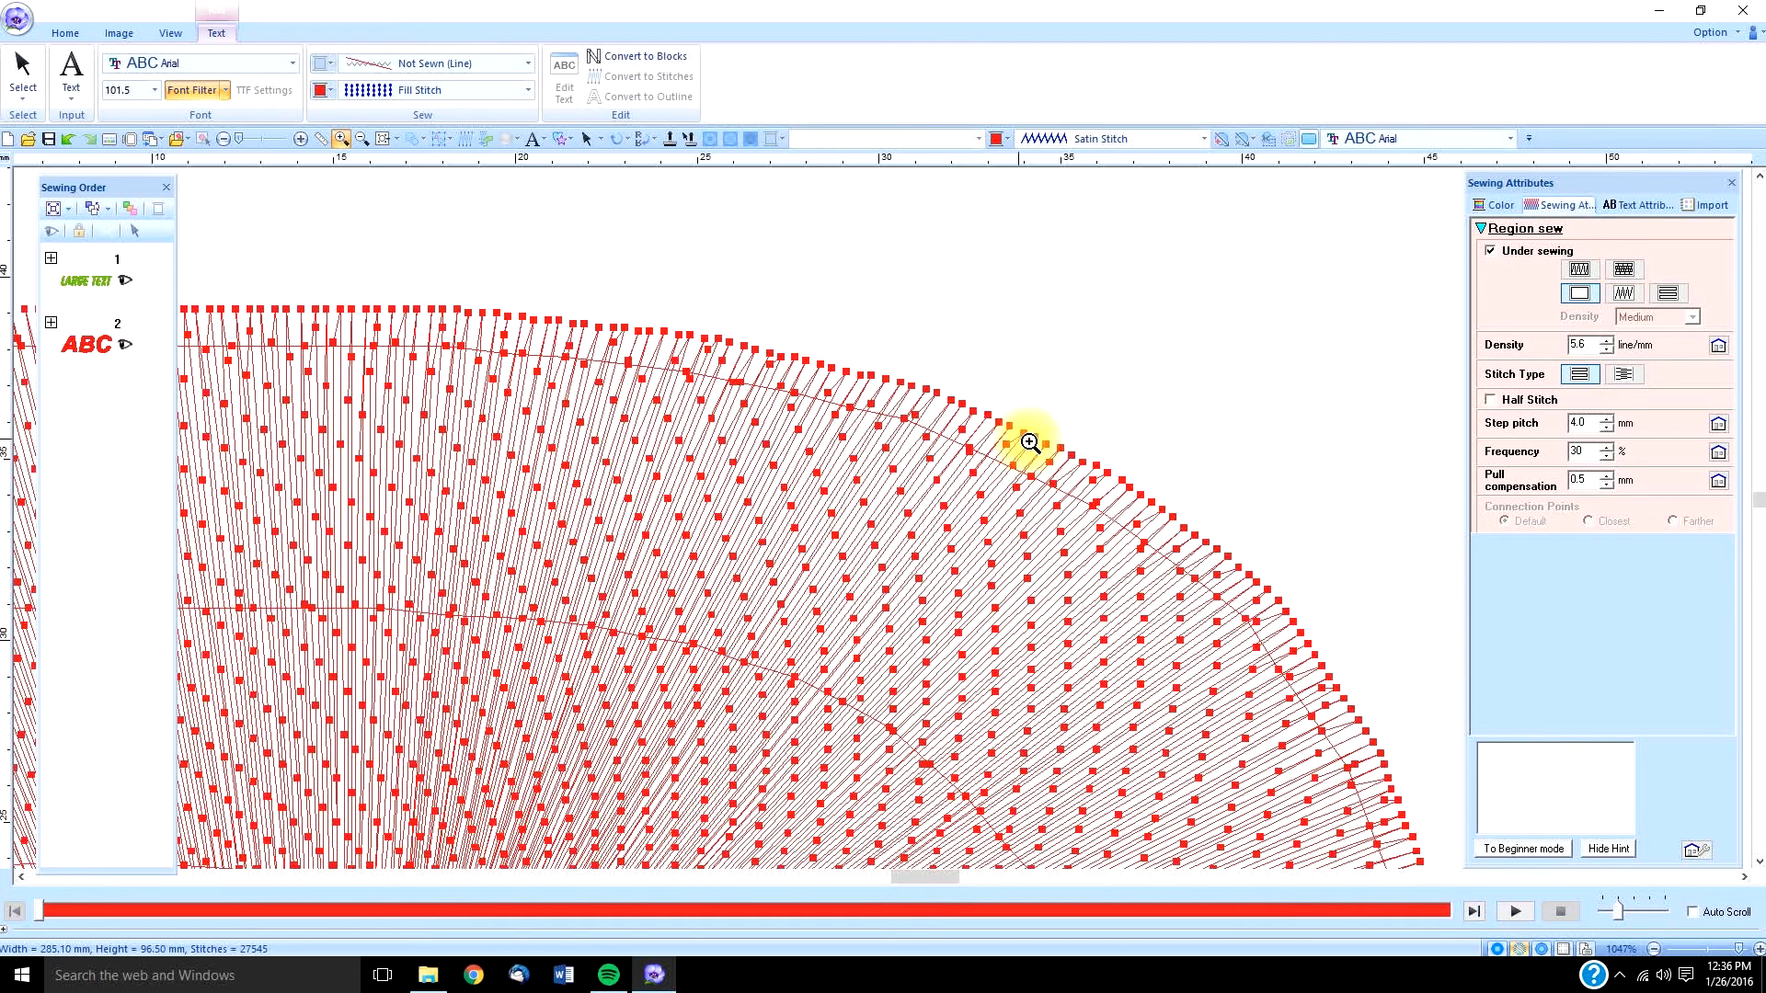
pyautogui.moveTo(1492, 454)
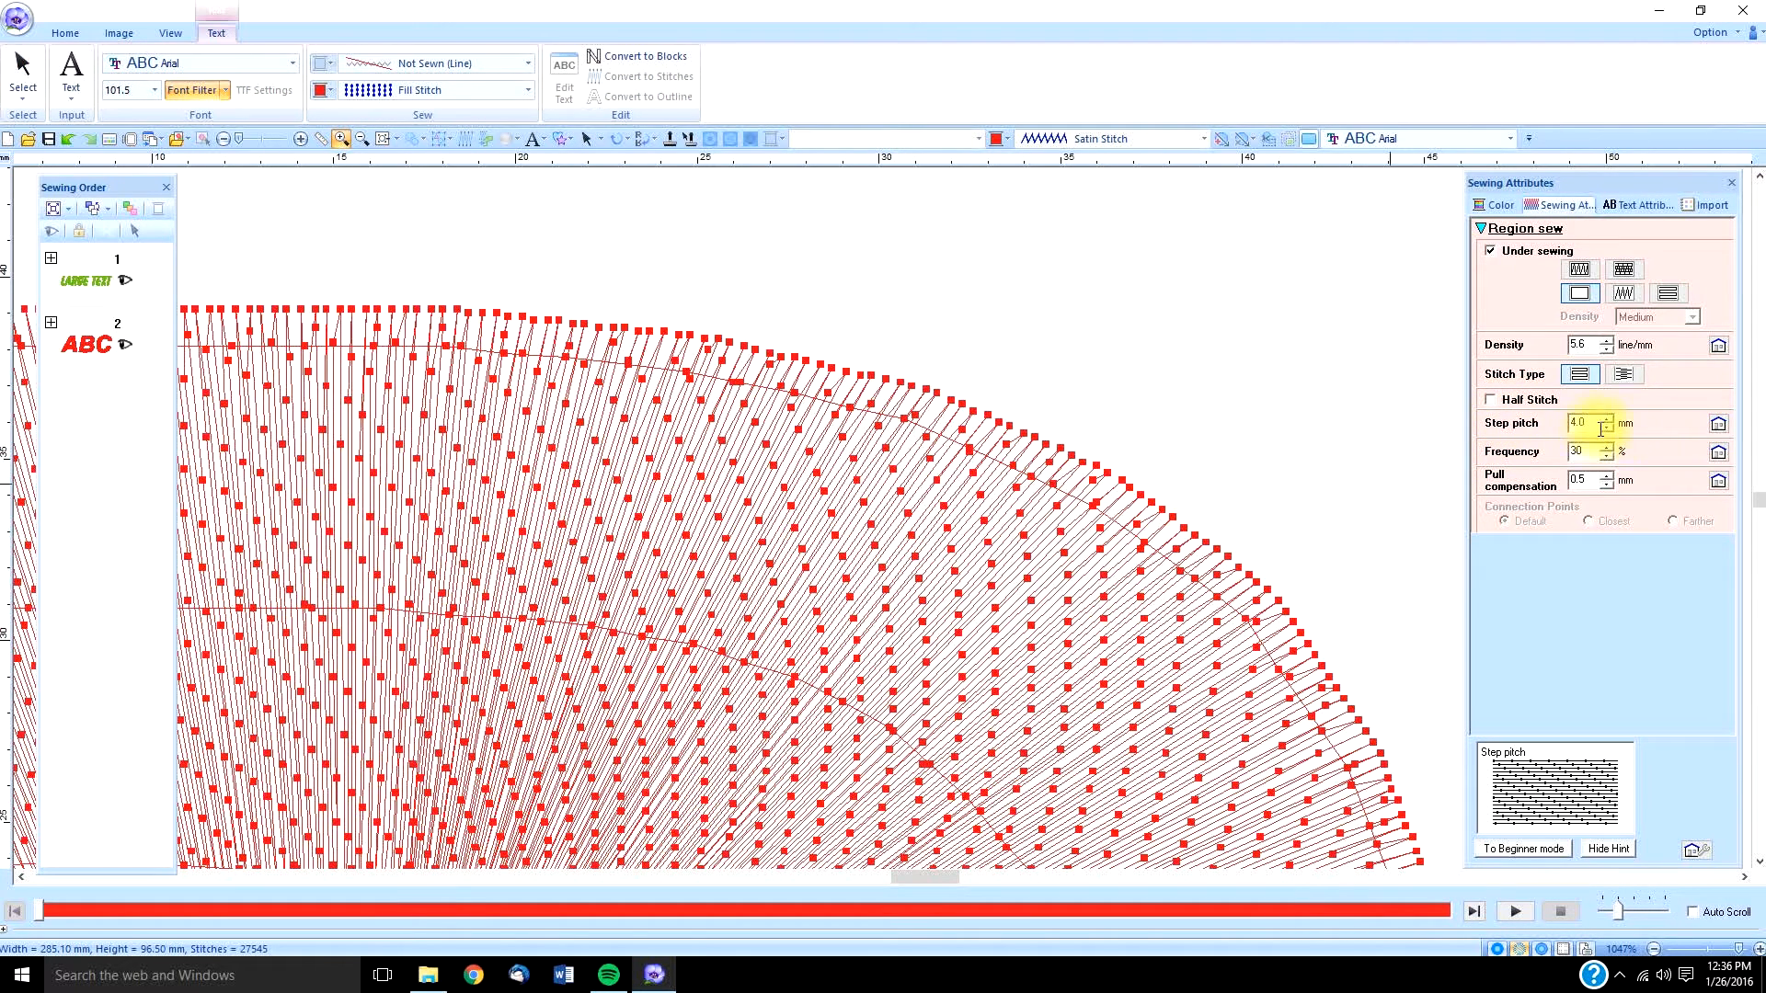
pyautogui.click(1716, 425)
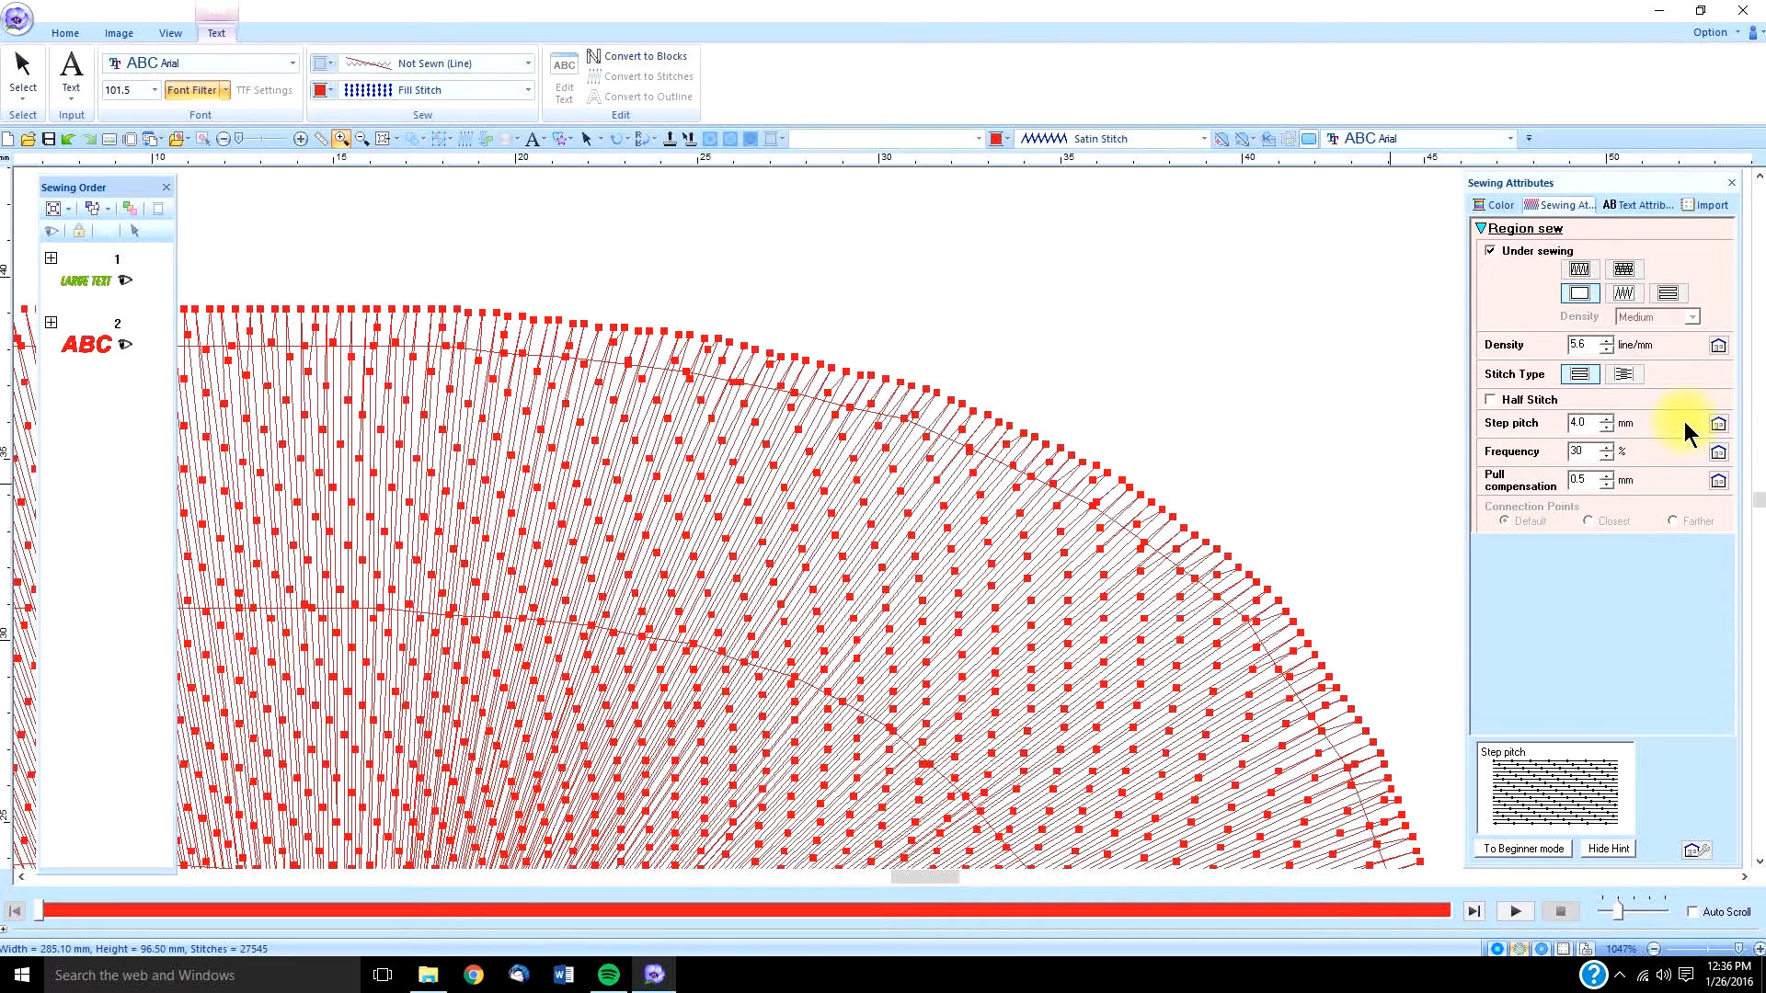
# Set the step pitch of the ABC text to 5.1 mm and deselect the lettering
pyautogui.click(1604, 416)
pyautogui.click(1604, 416)
pyautogui.click(1605, 417)
pyautogui.click(1604, 417)
pyautogui.click(1604, 416)
pyautogui.click(1604, 416)
pyautogui.click(1604, 417)
pyautogui.click(1604, 417)
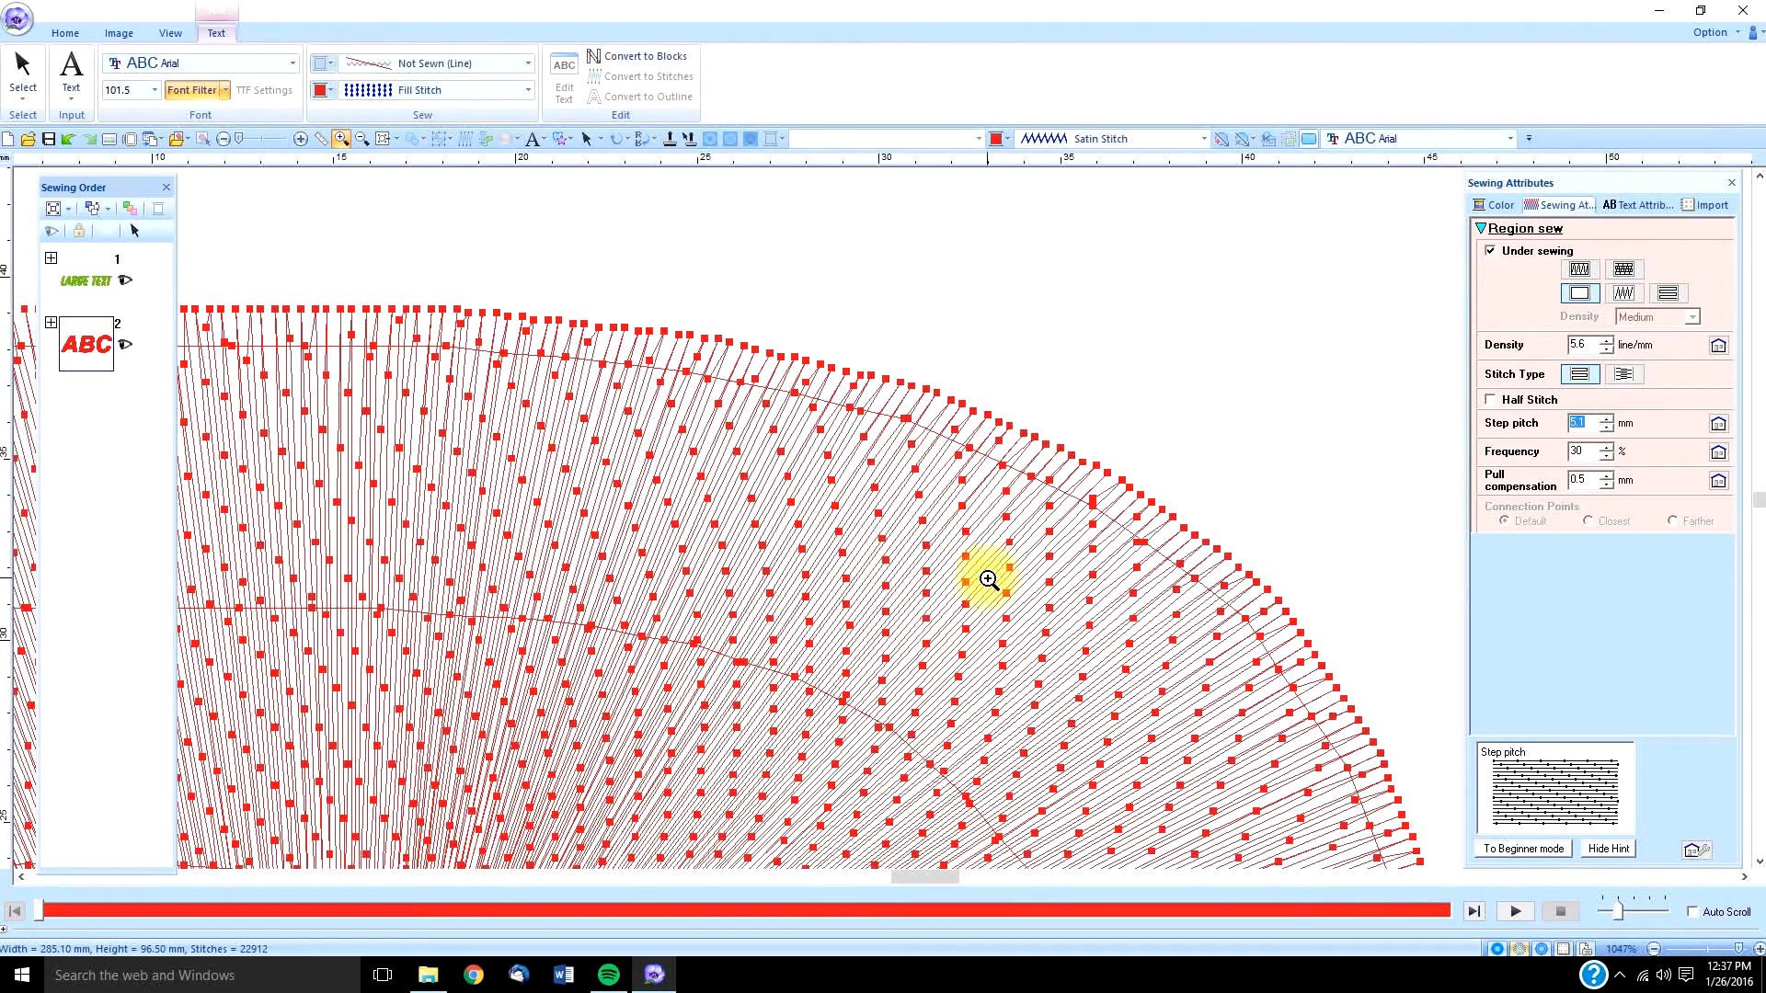
pyautogui.press('Escape')
pyautogui.scroll(-3, 1329, 391)
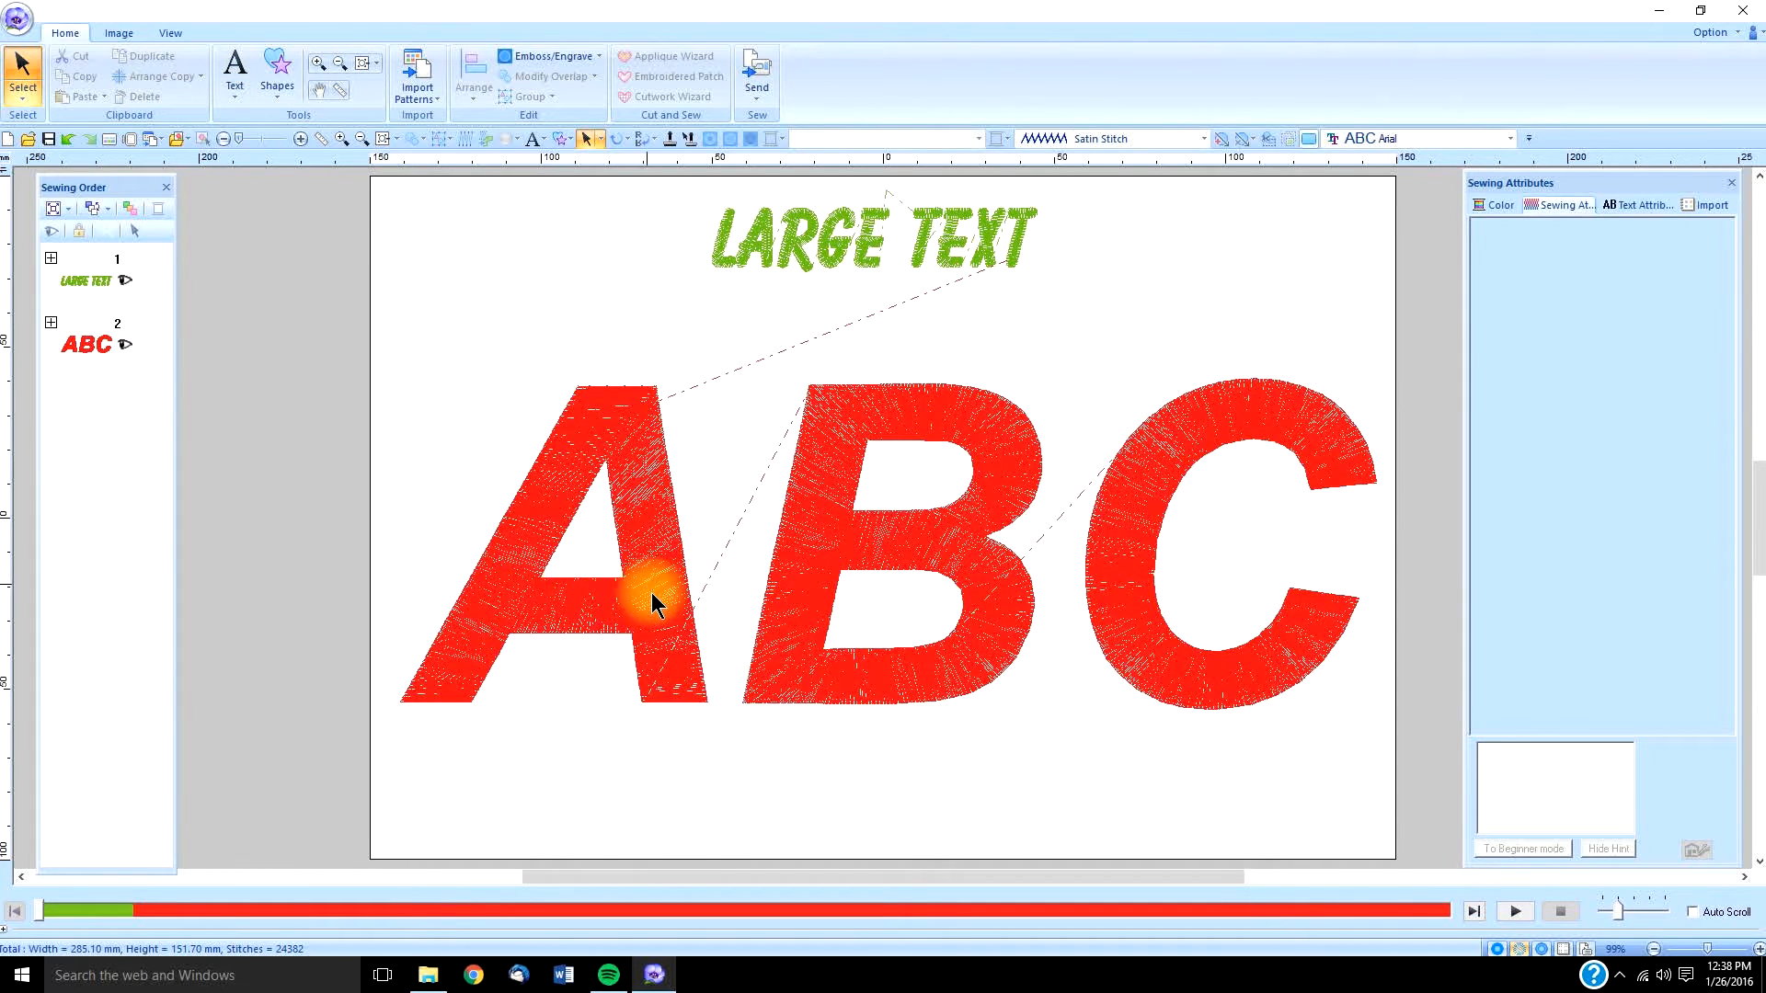
# Start manual punching with straight blocks and set the thread colour to light blue
pyautogui.click(278, 87)
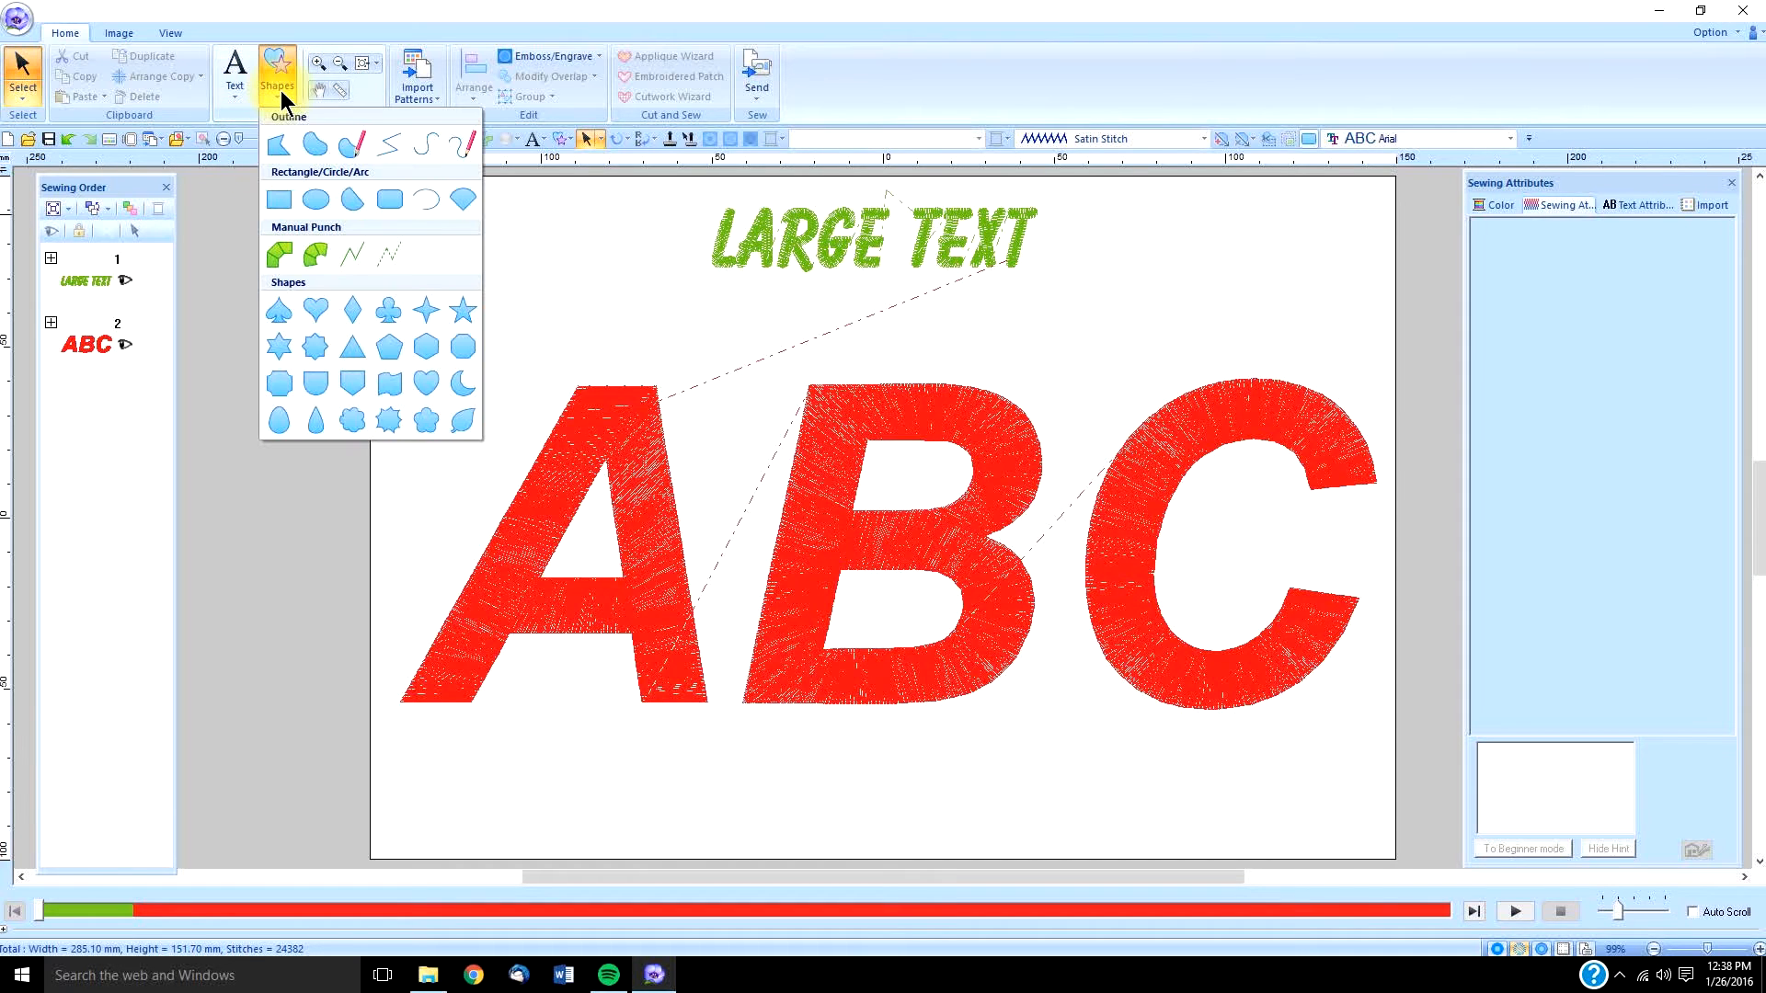
pyautogui.click(276, 253)
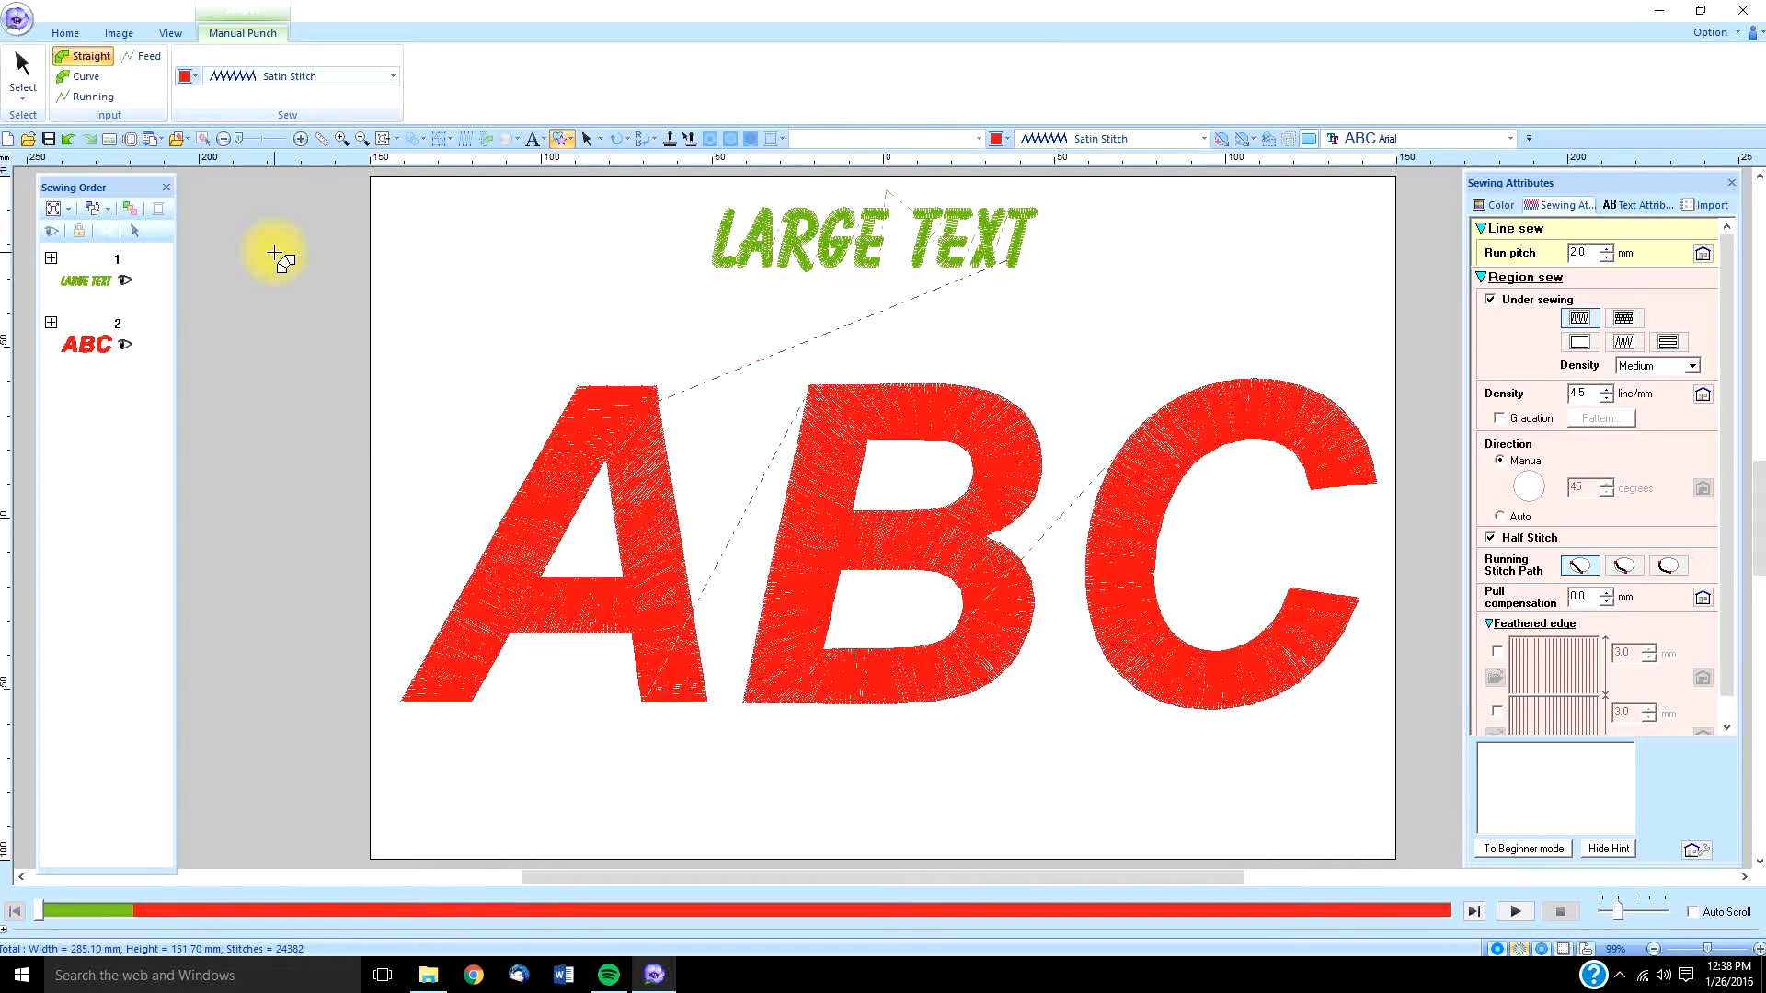
pyautogui.click(185, 76)
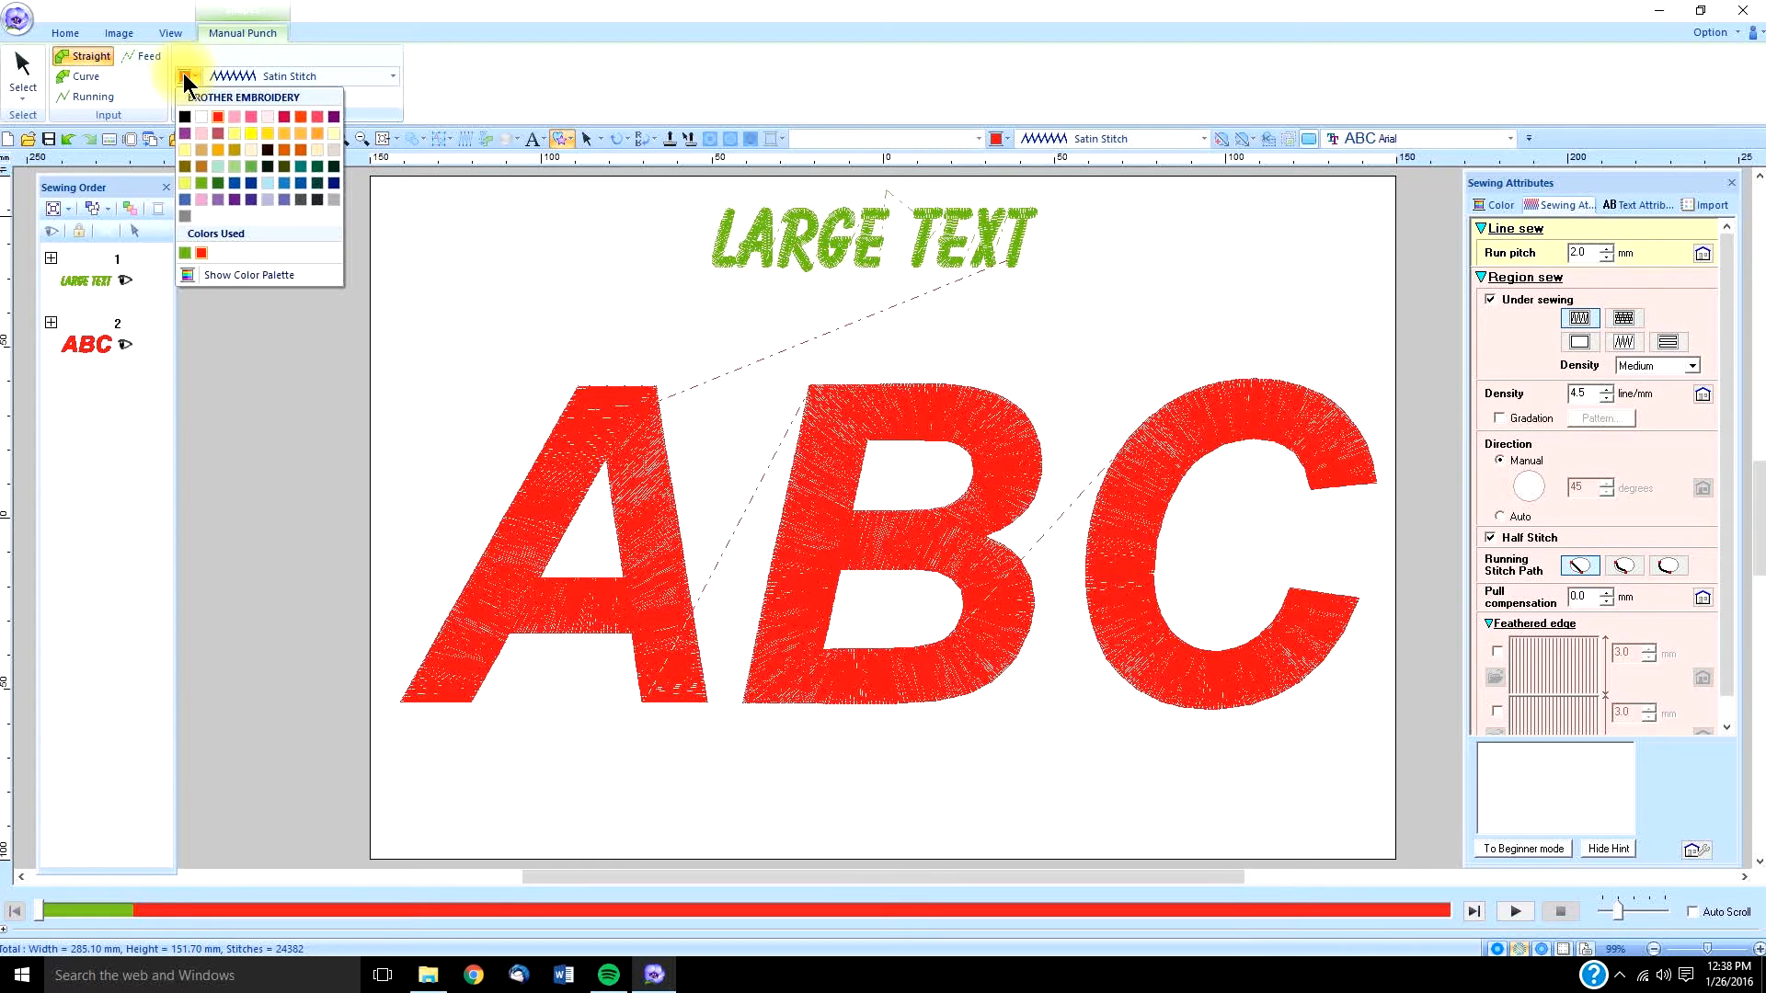
pyautogui.click(202, 184)
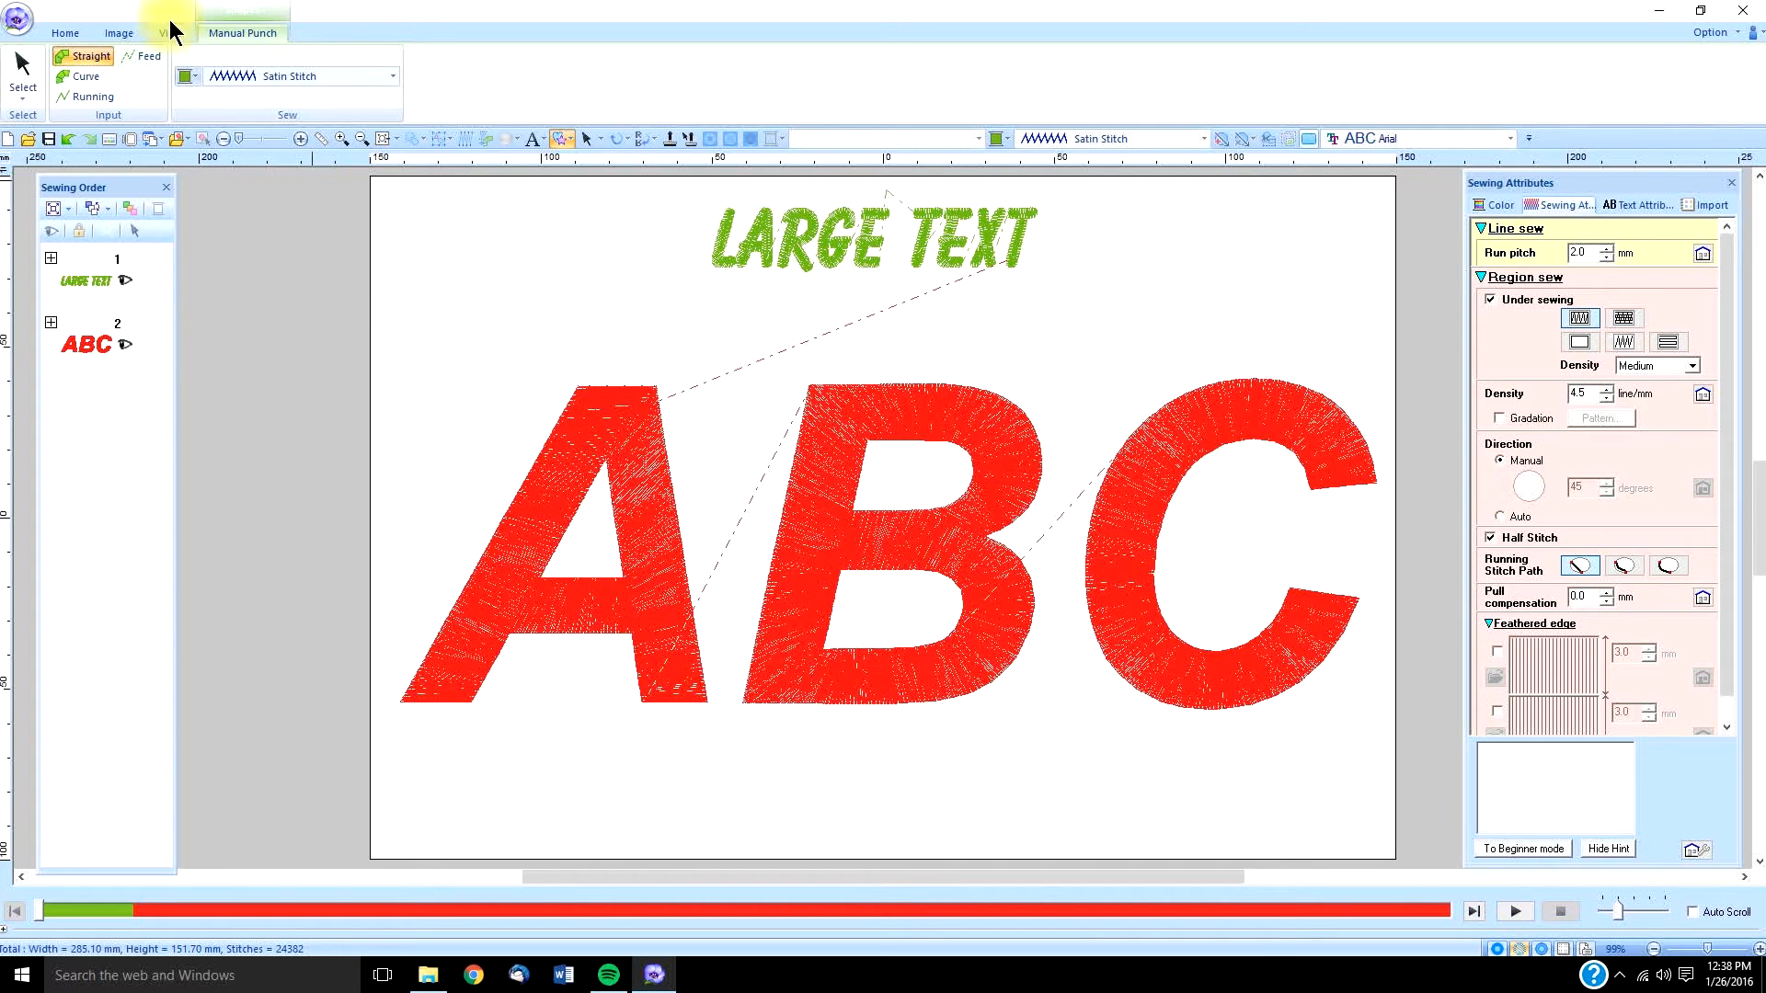
pyautogui.click(185, 75)
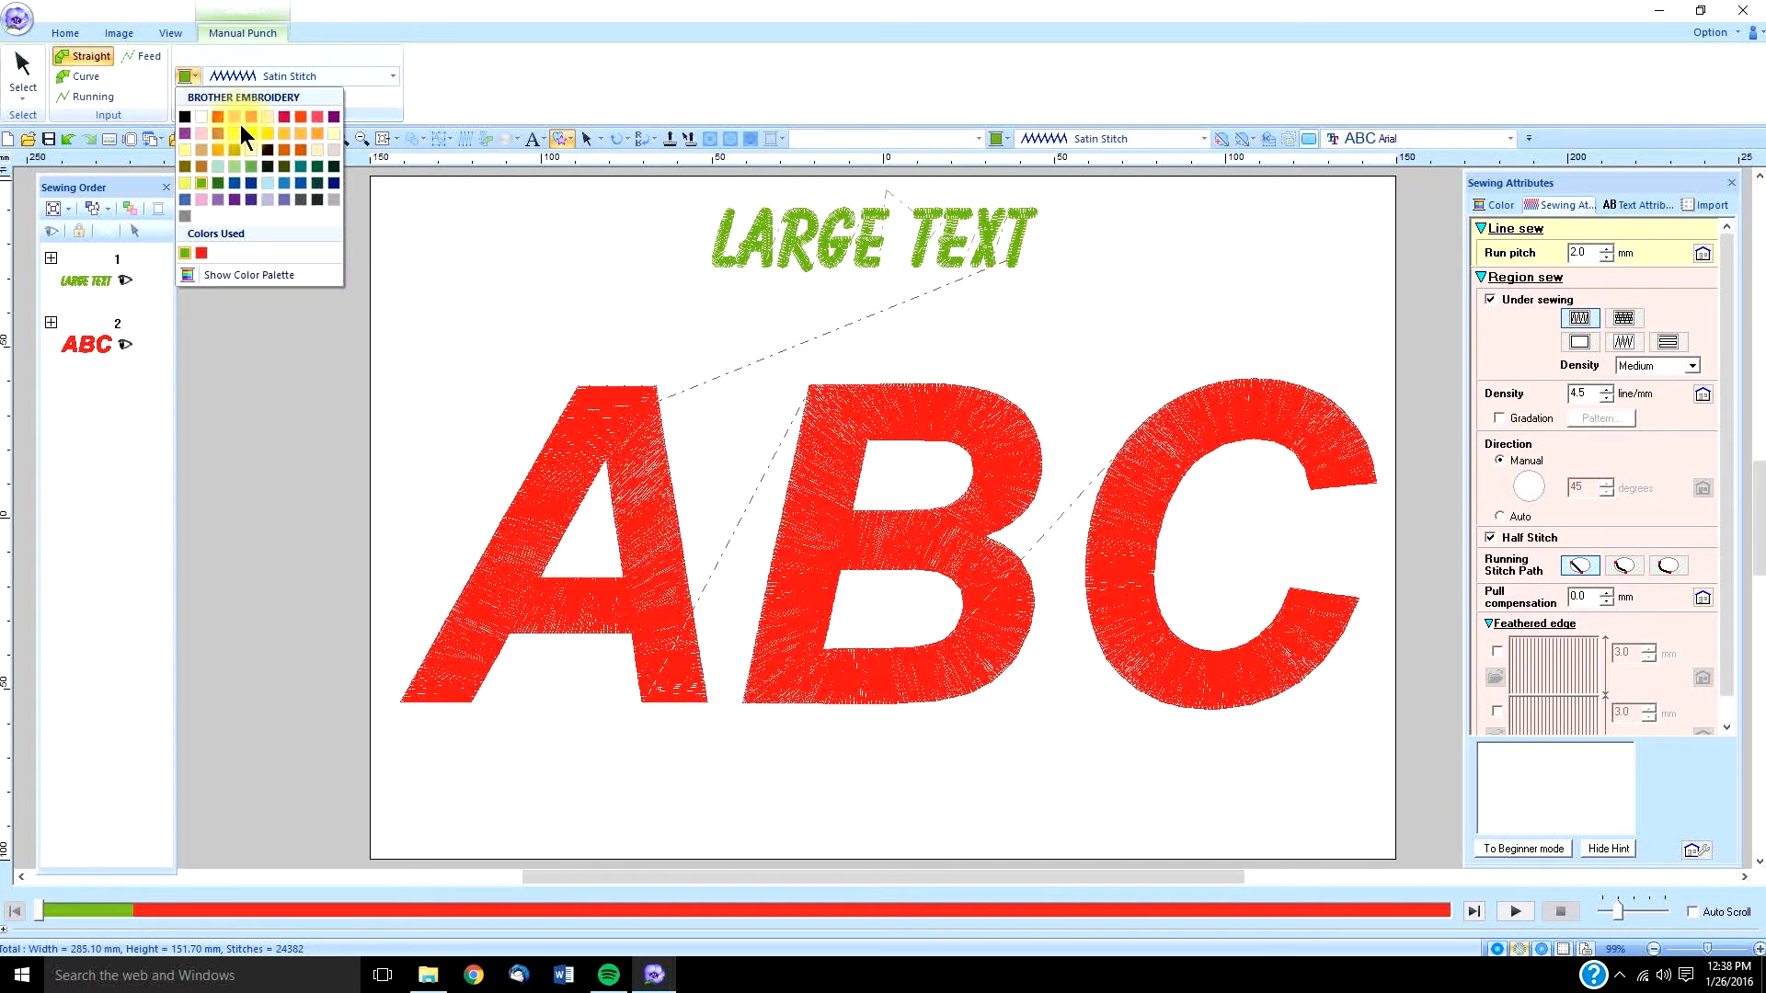
pyautogui.click(267, 181)
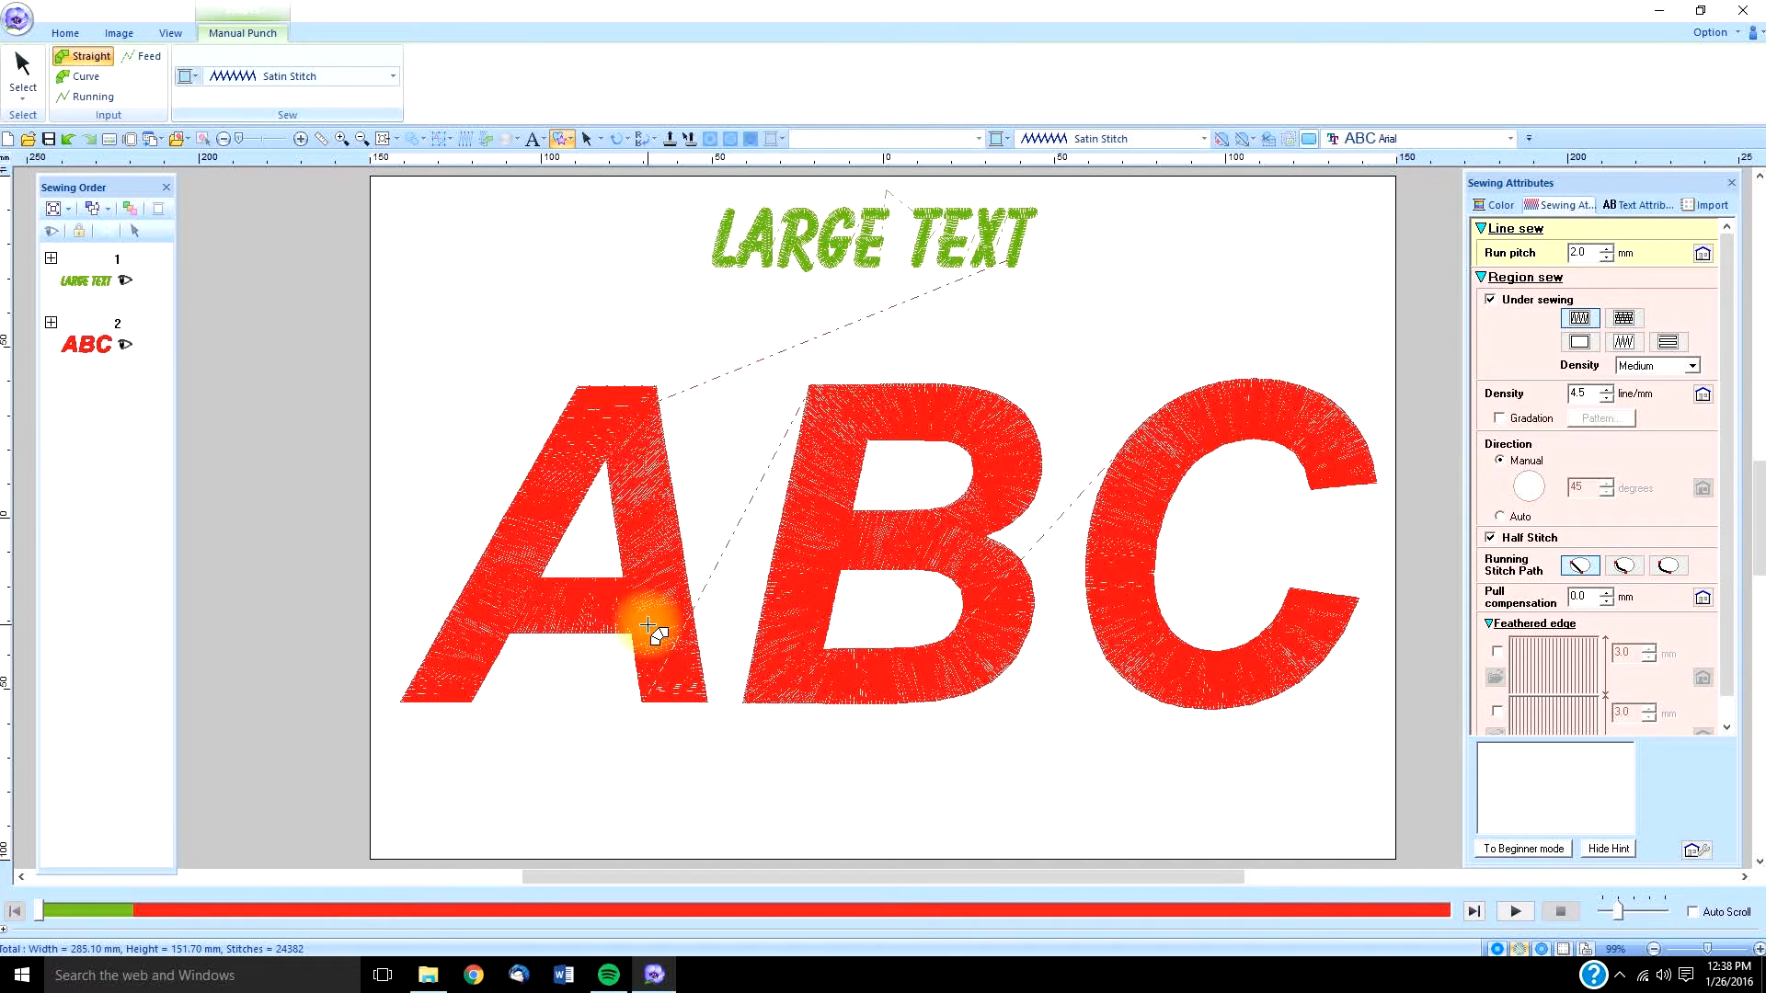
# Punch a straight block where the A's crossbar meets its left leg, and lead a running stitch to the crossbar's right end
pyautogui.click(522, 579)
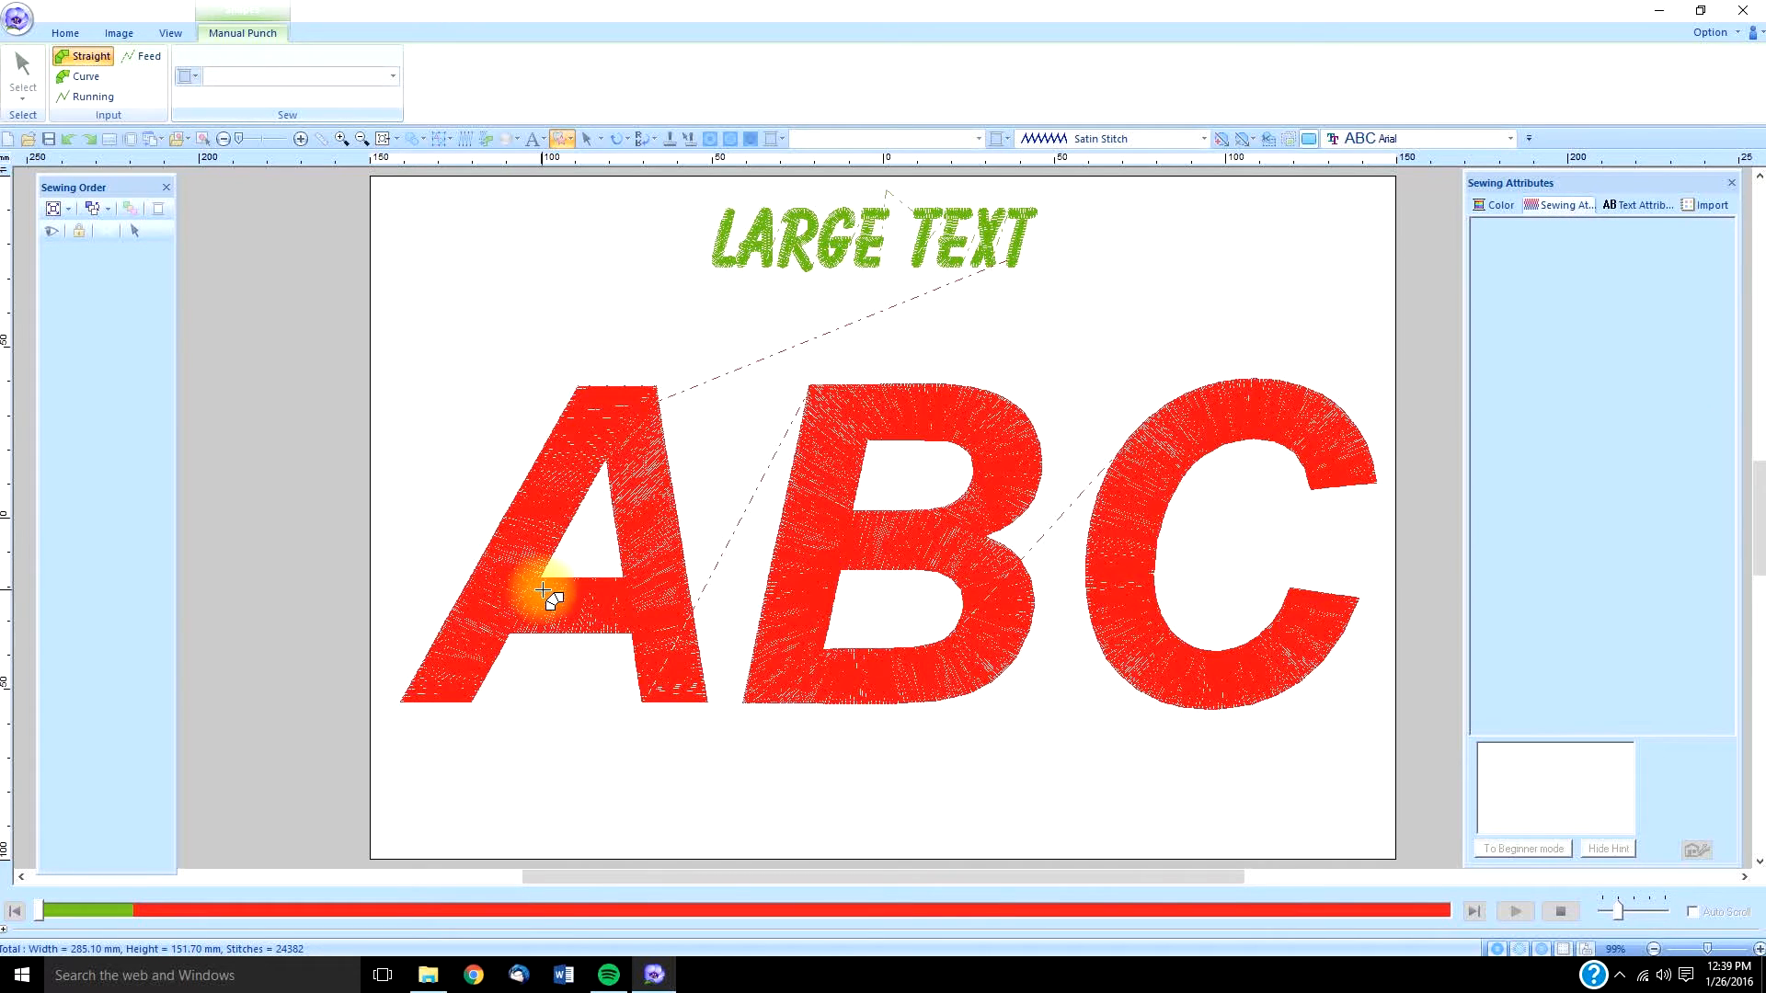
pyautogui.click(550, 583)
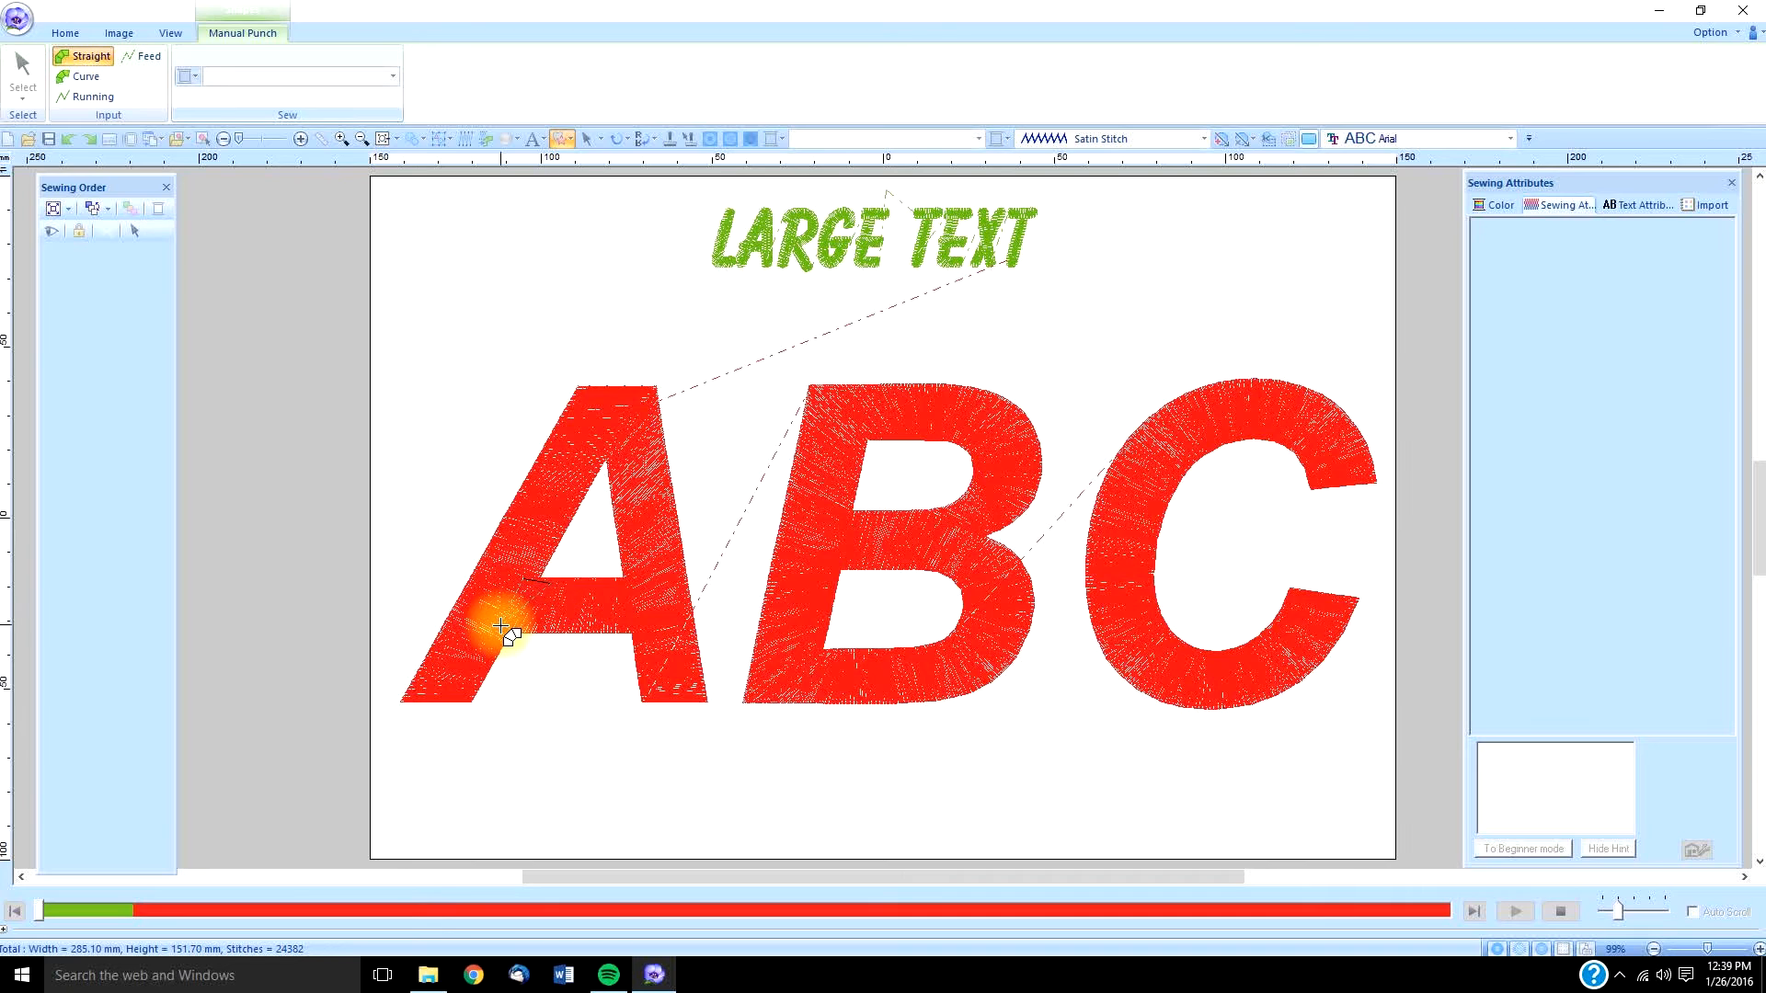
pyautogui.click(503, 628)
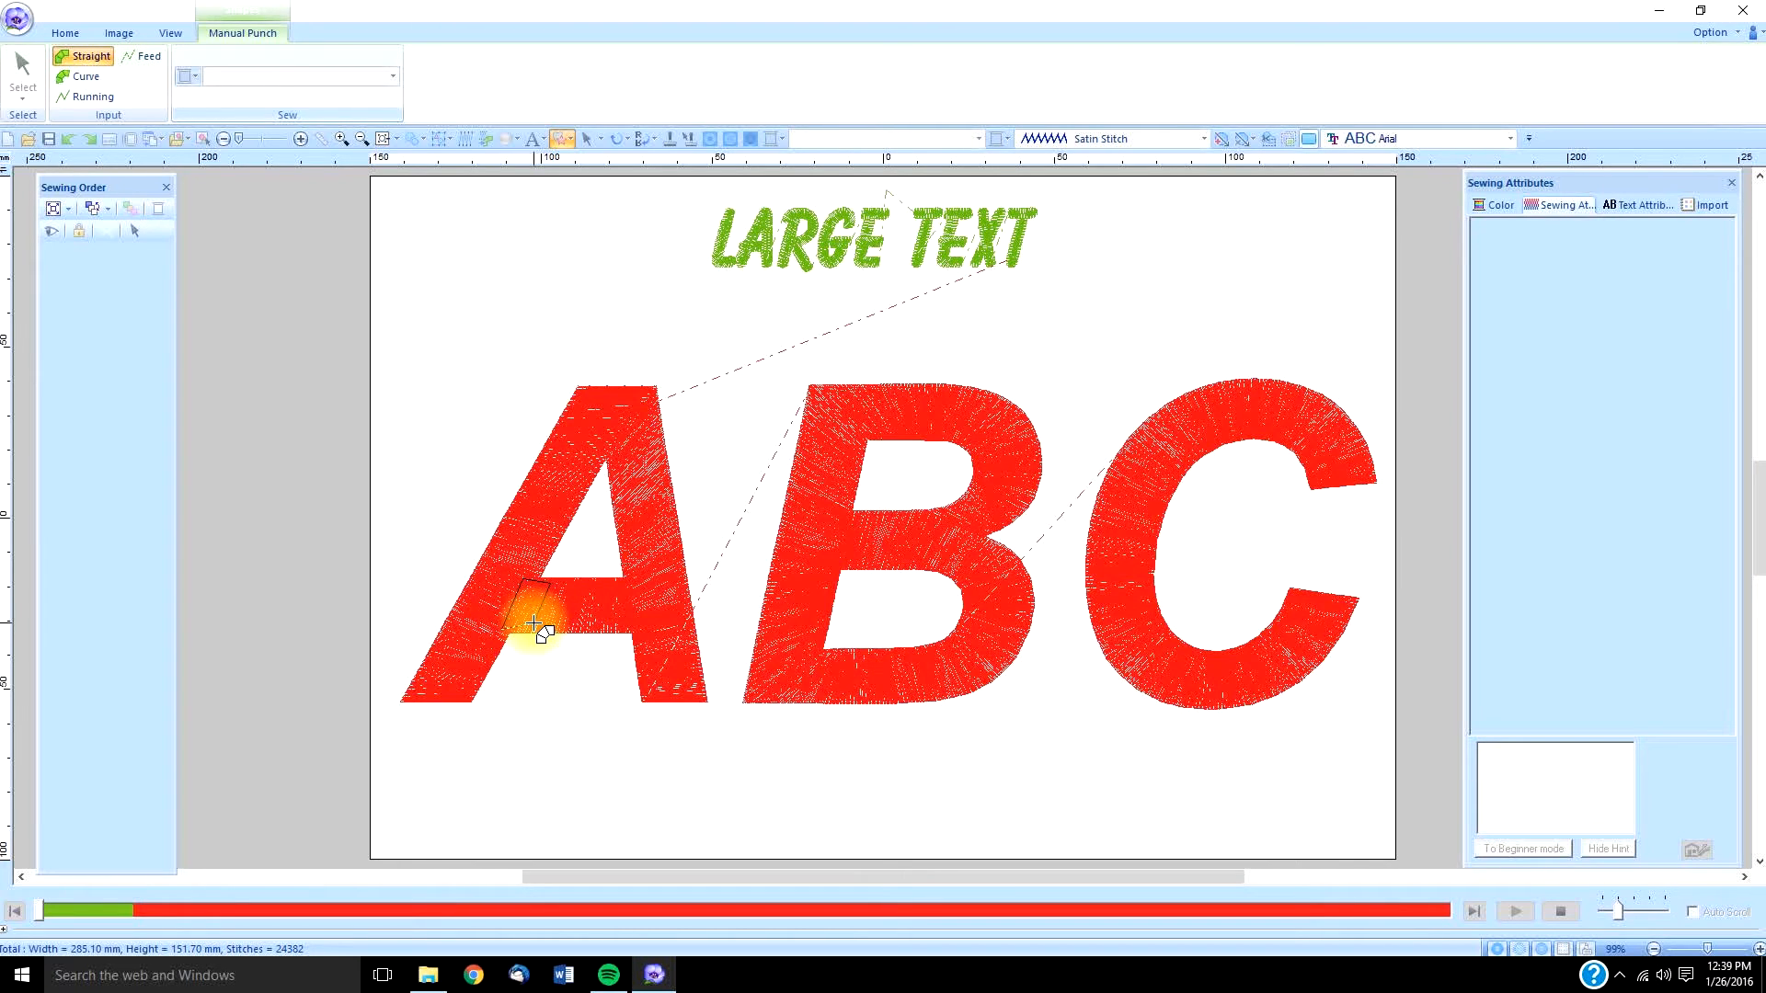
pyautogui.click(90, 95)
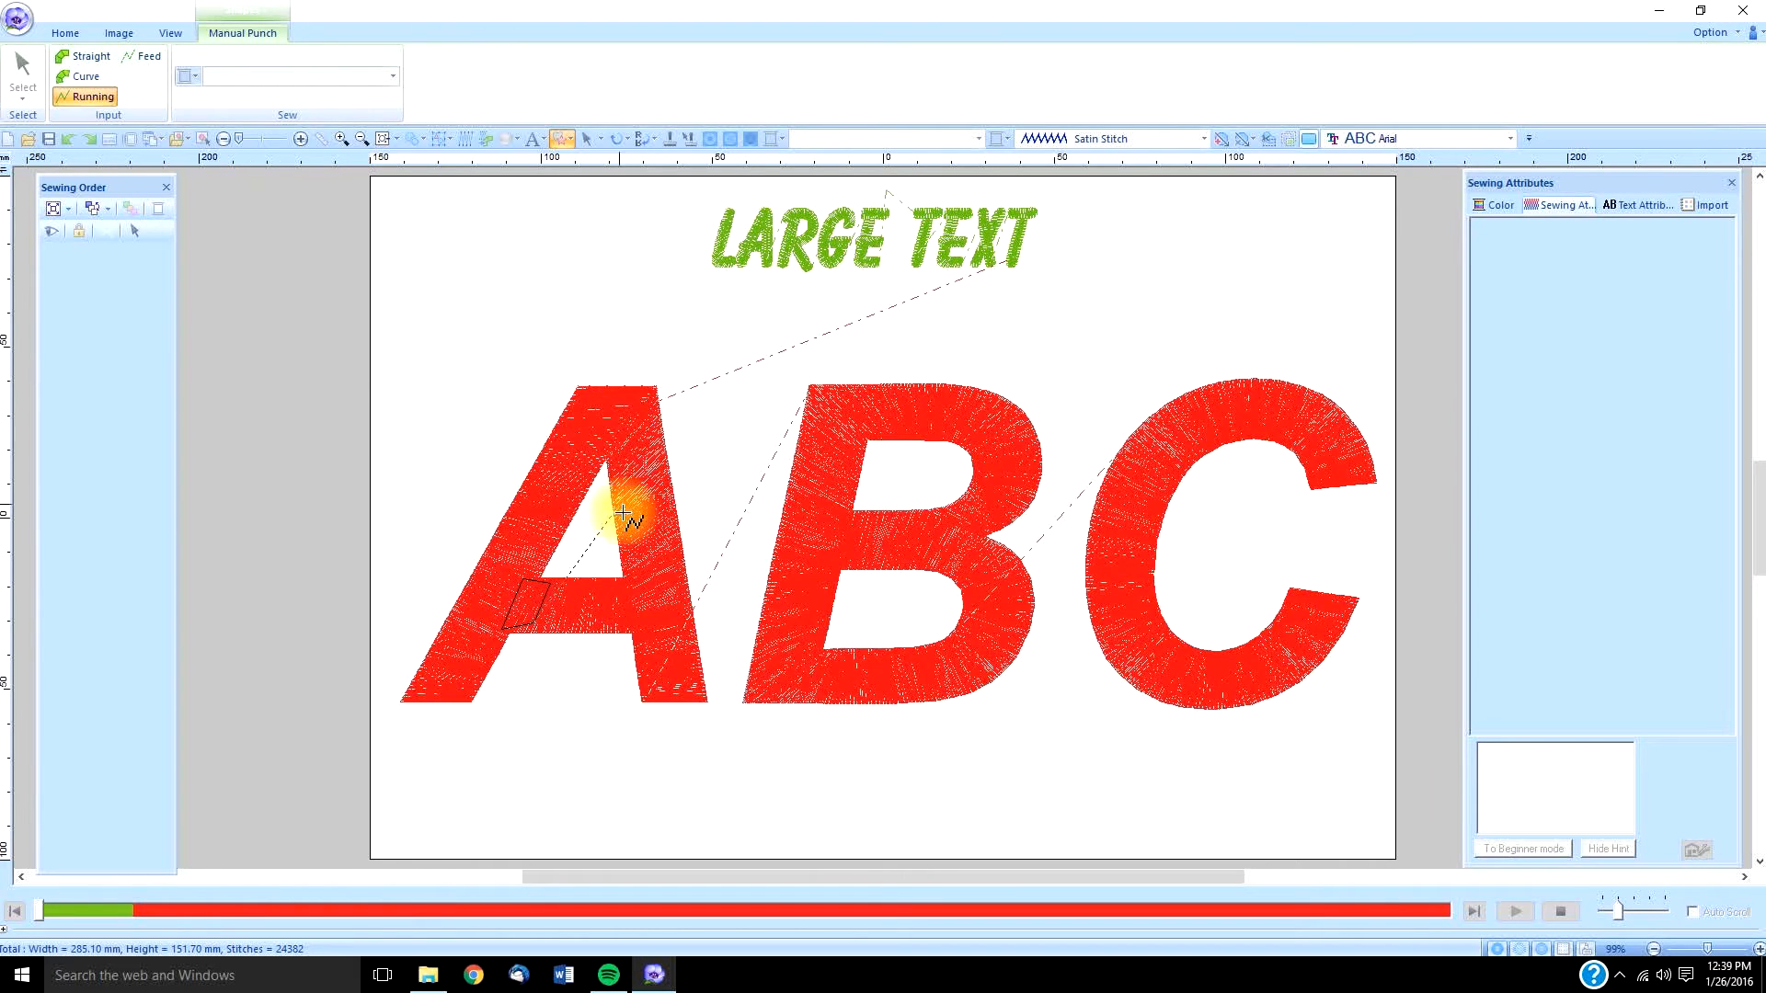
pyautogui.click(616, 587)
# Punch a straight block where the A's crossbar meets its right leg
pyautogui.click(72, 55)
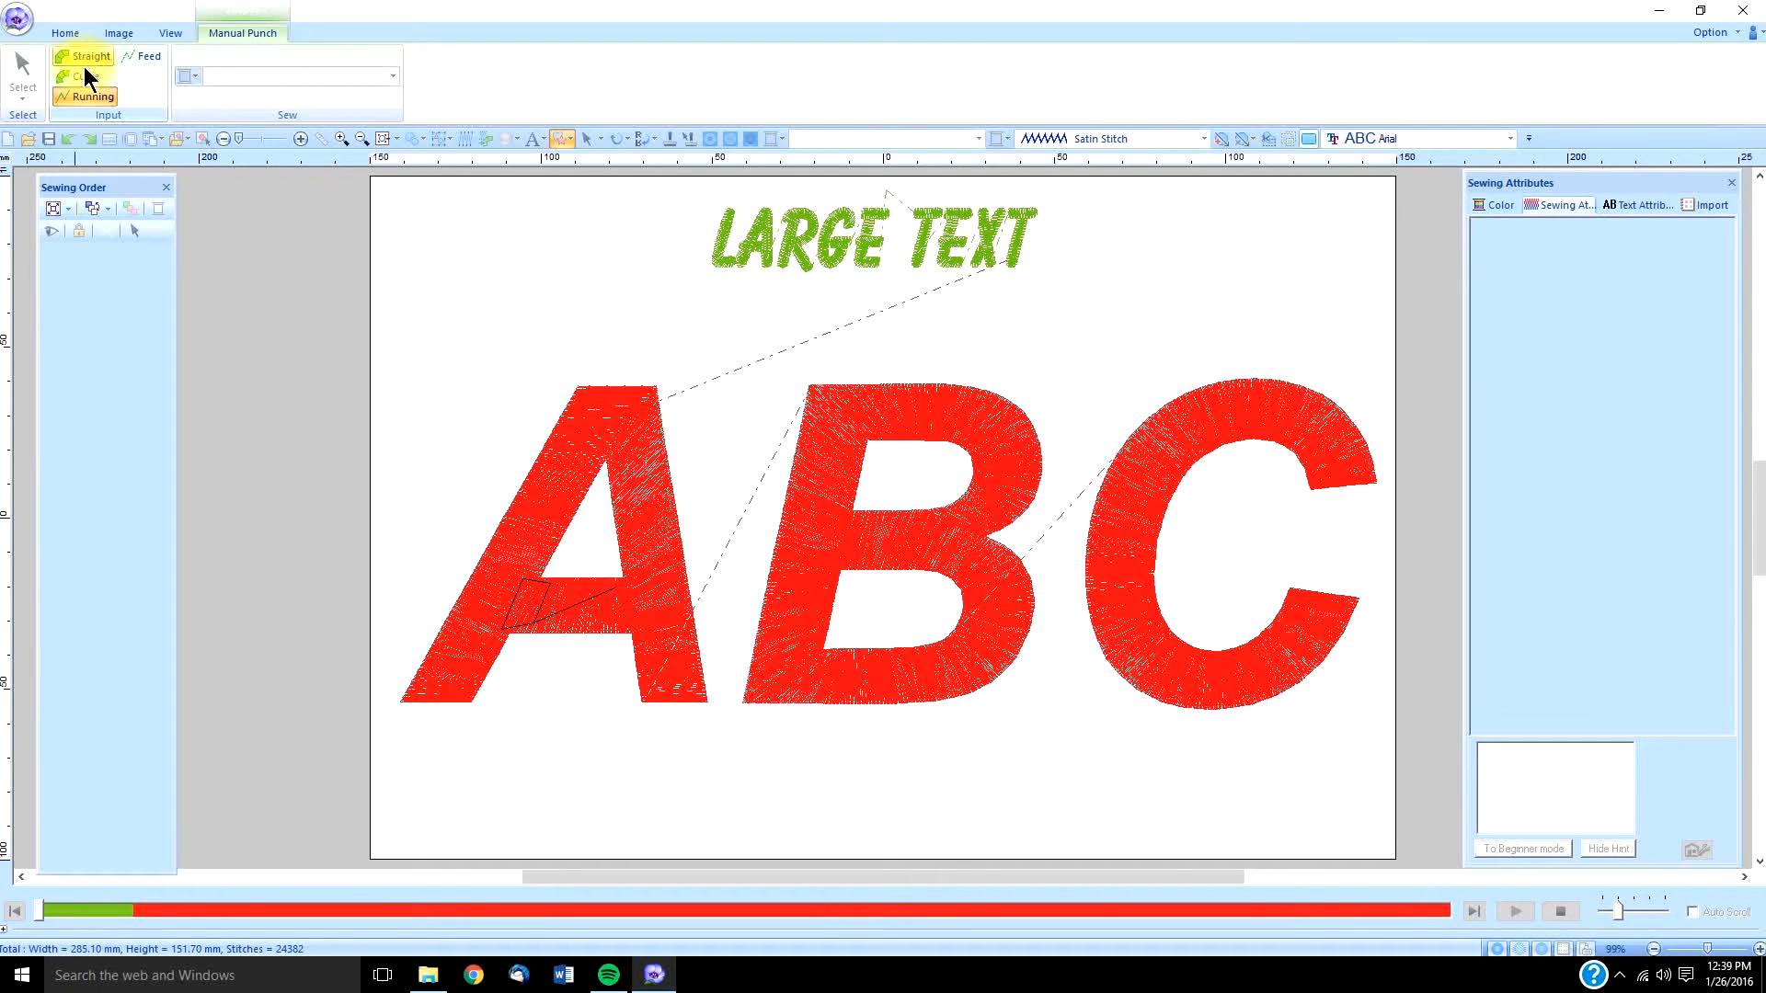
pyautogui.click(636, 589)
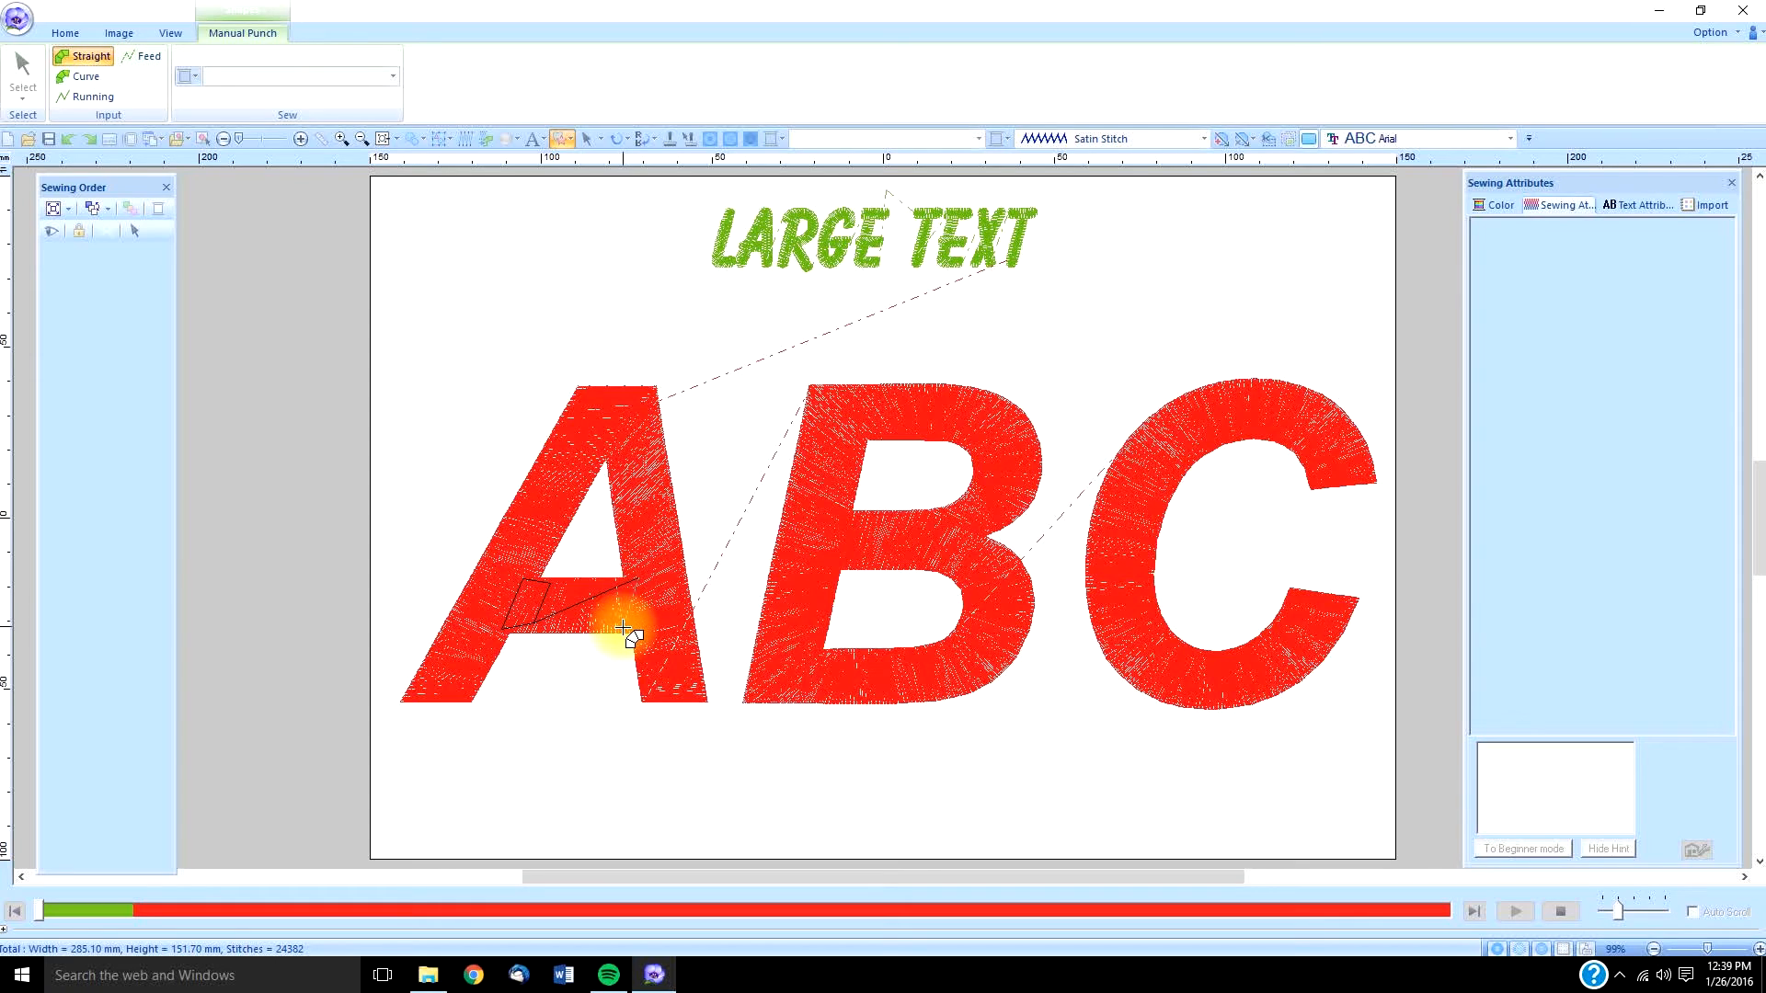
pyautogui.click(623, 629)
pyautogui.click(644, 630)
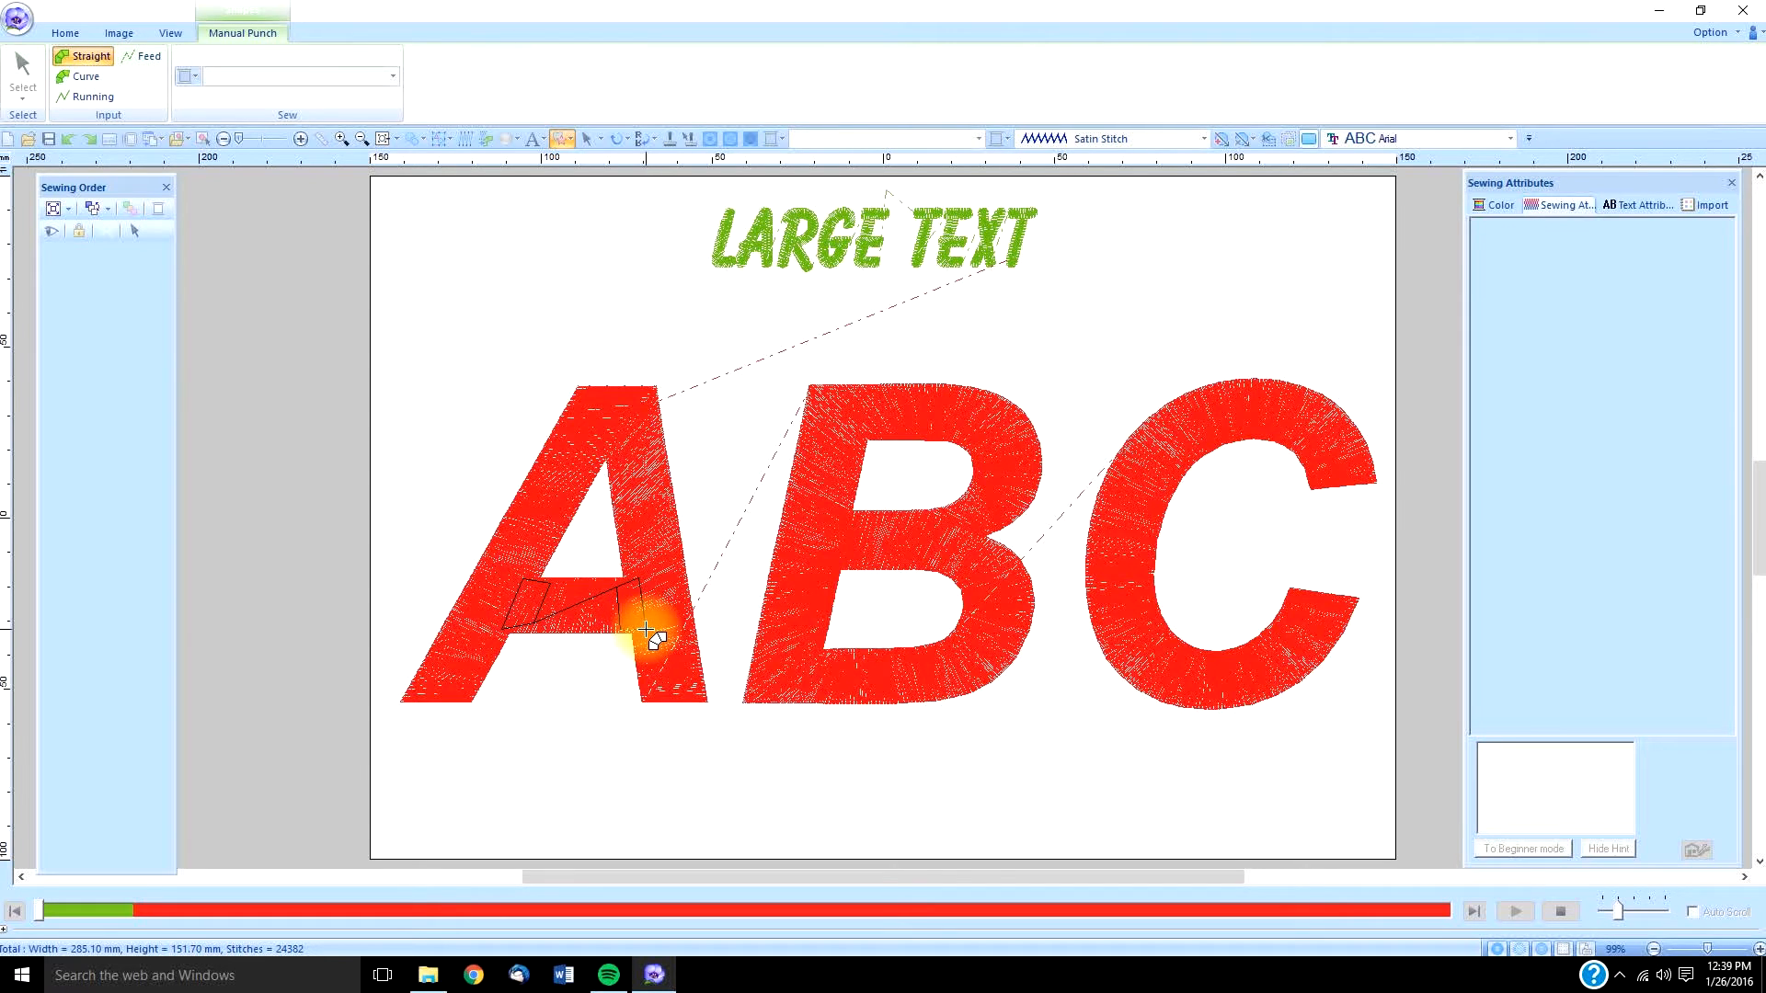
# Lead a running stitch up the A's right leg, punch a straight block at the apex, and finish the pattern
pyautogui.click(92, 97)
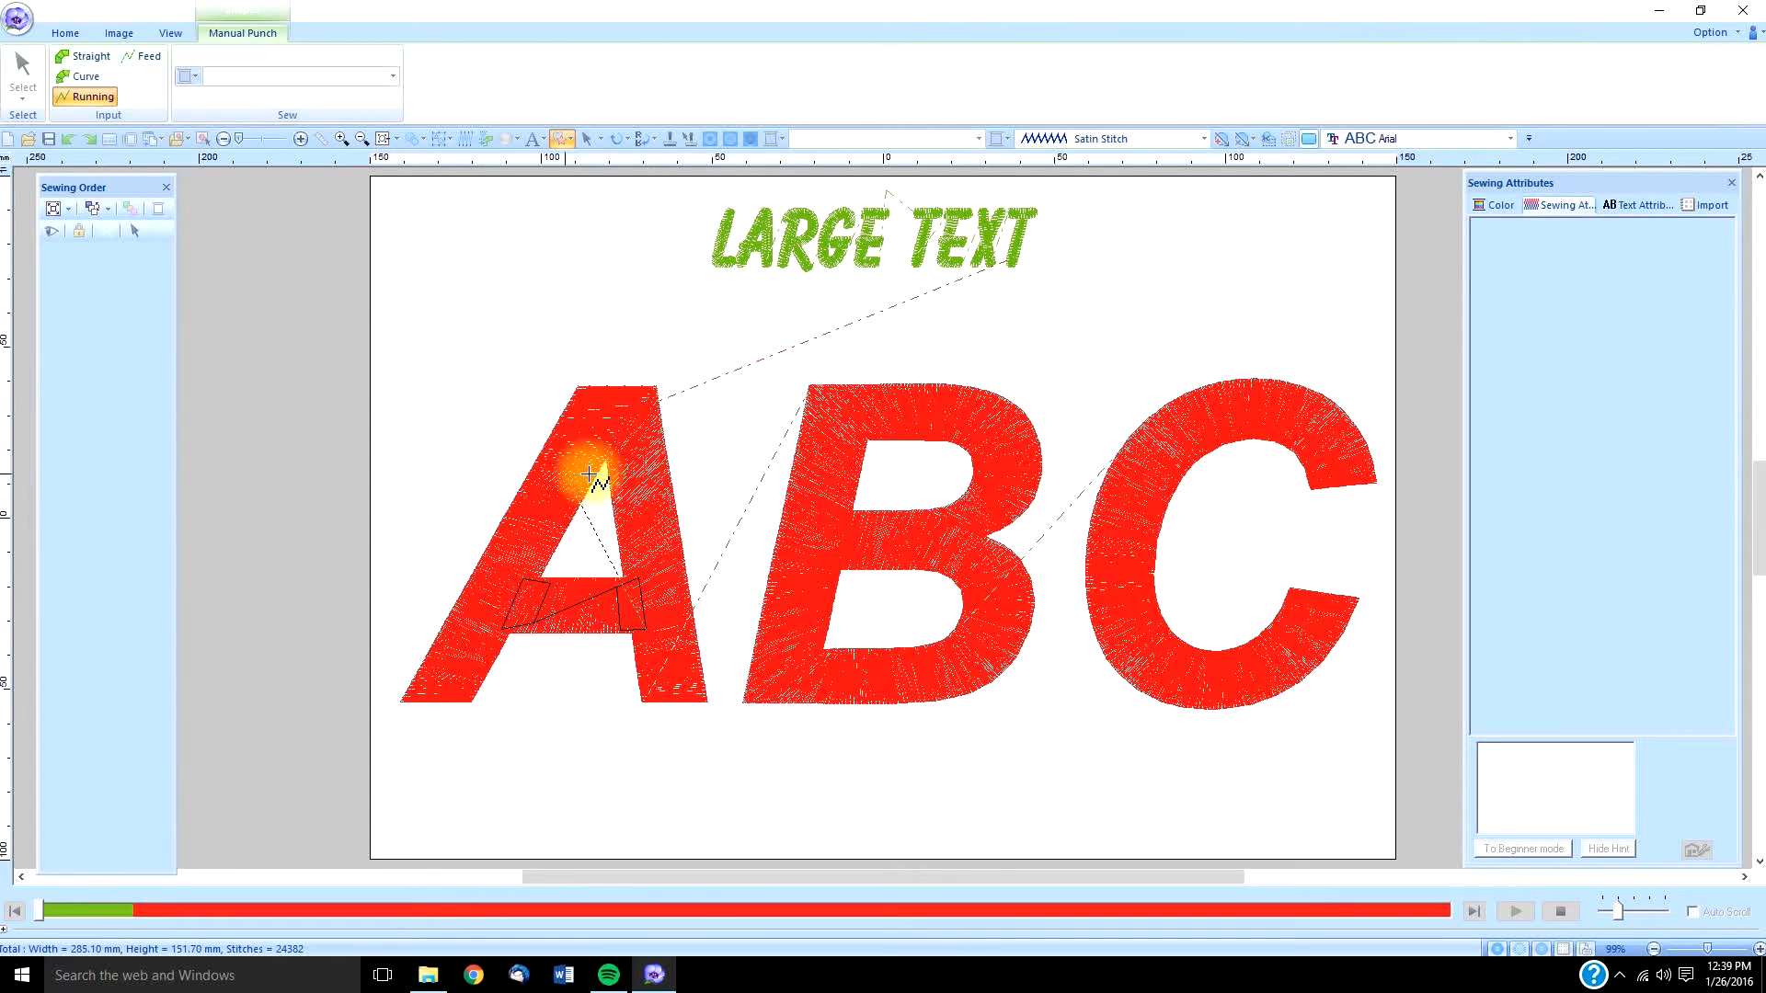
pyautogui.click(670, 578)
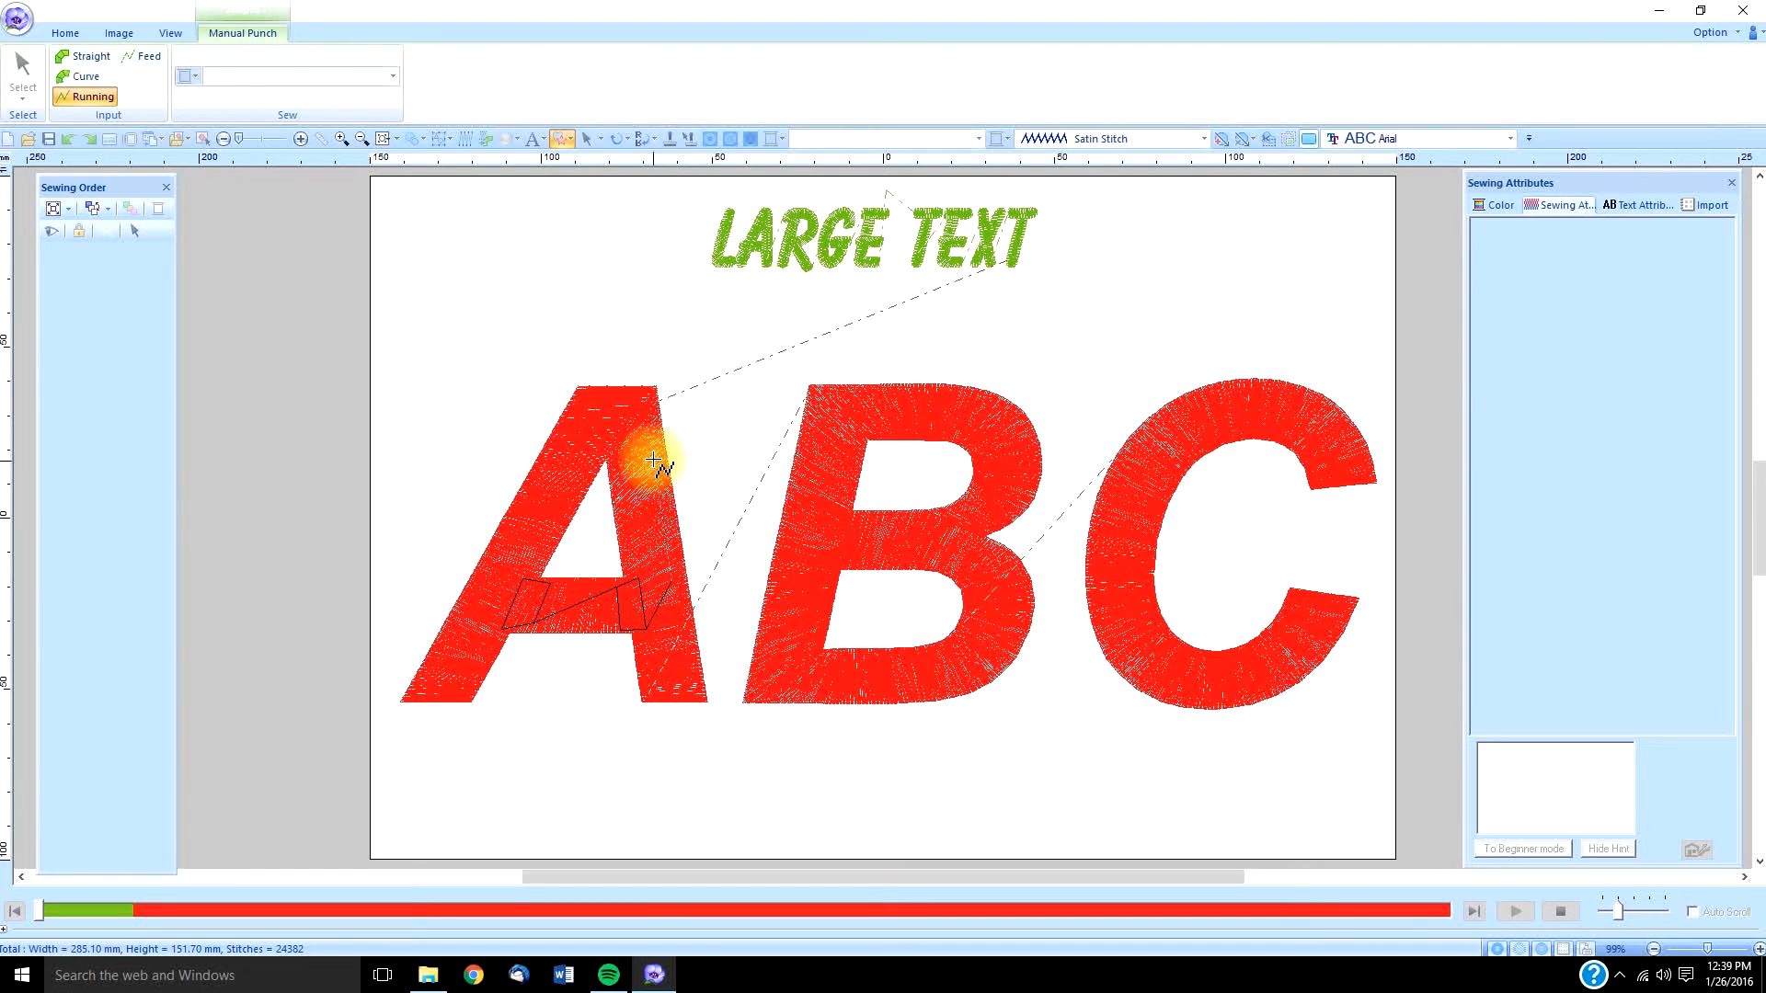
pyautogui.click(645, 395)
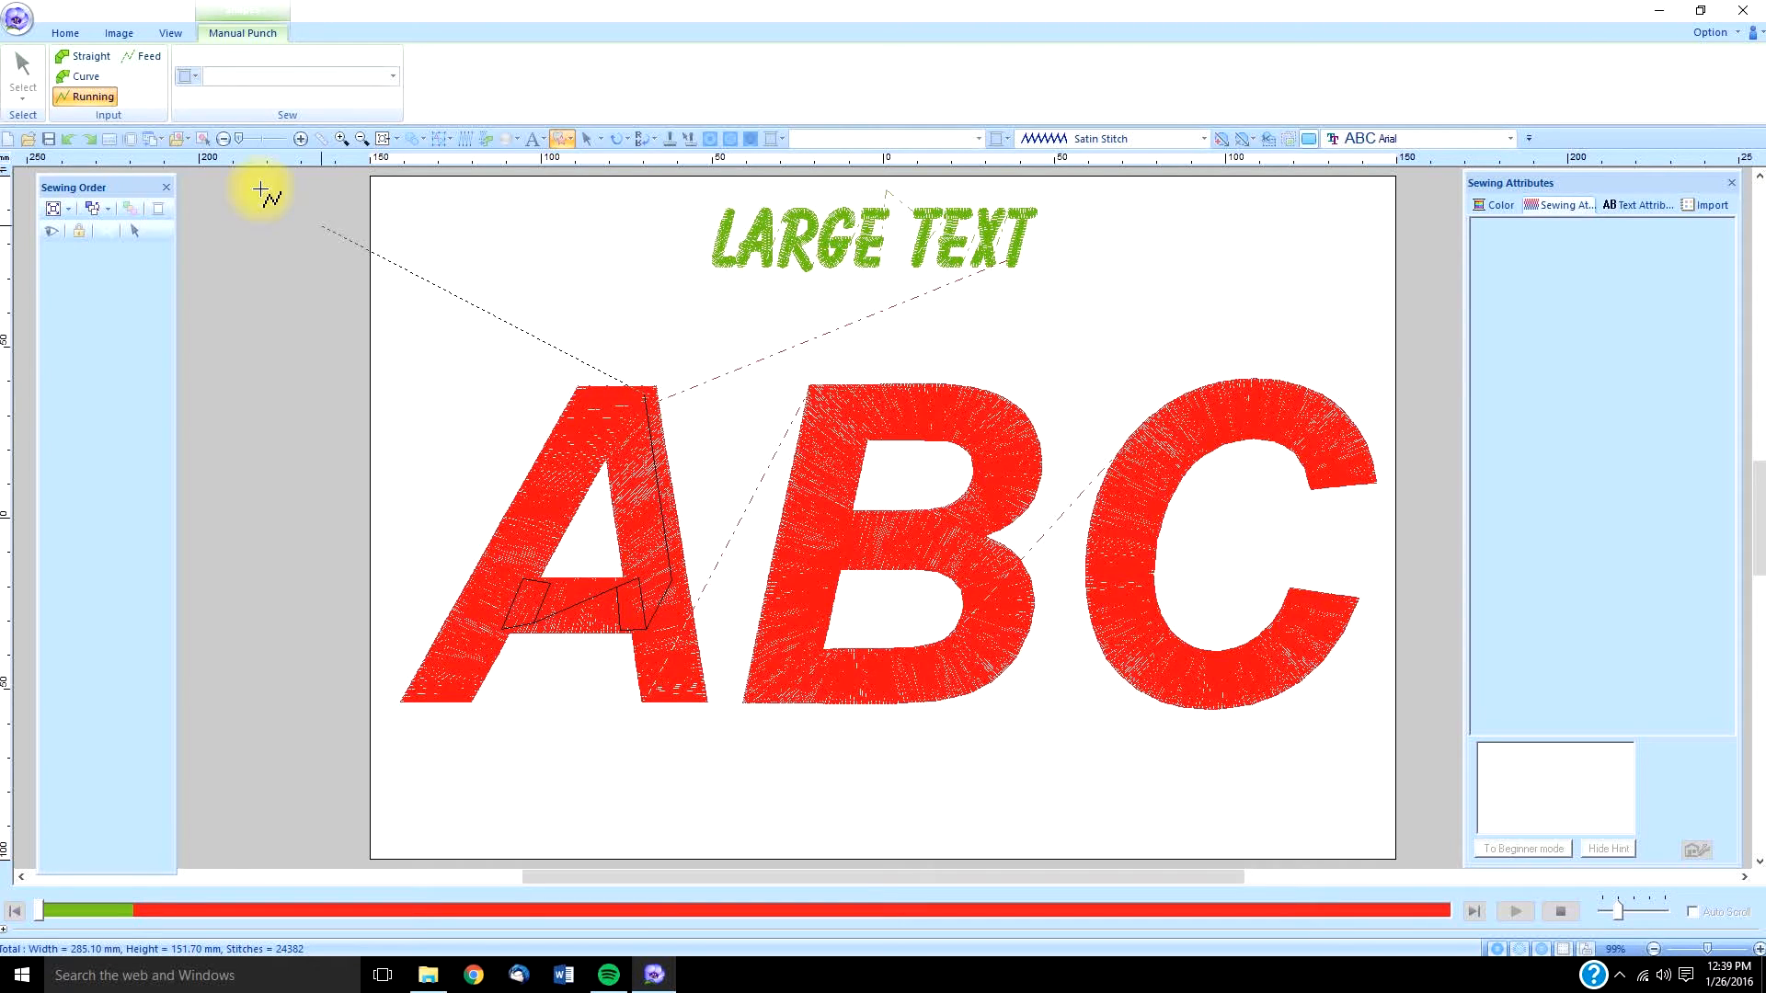
pyautogui.click(67, 54)
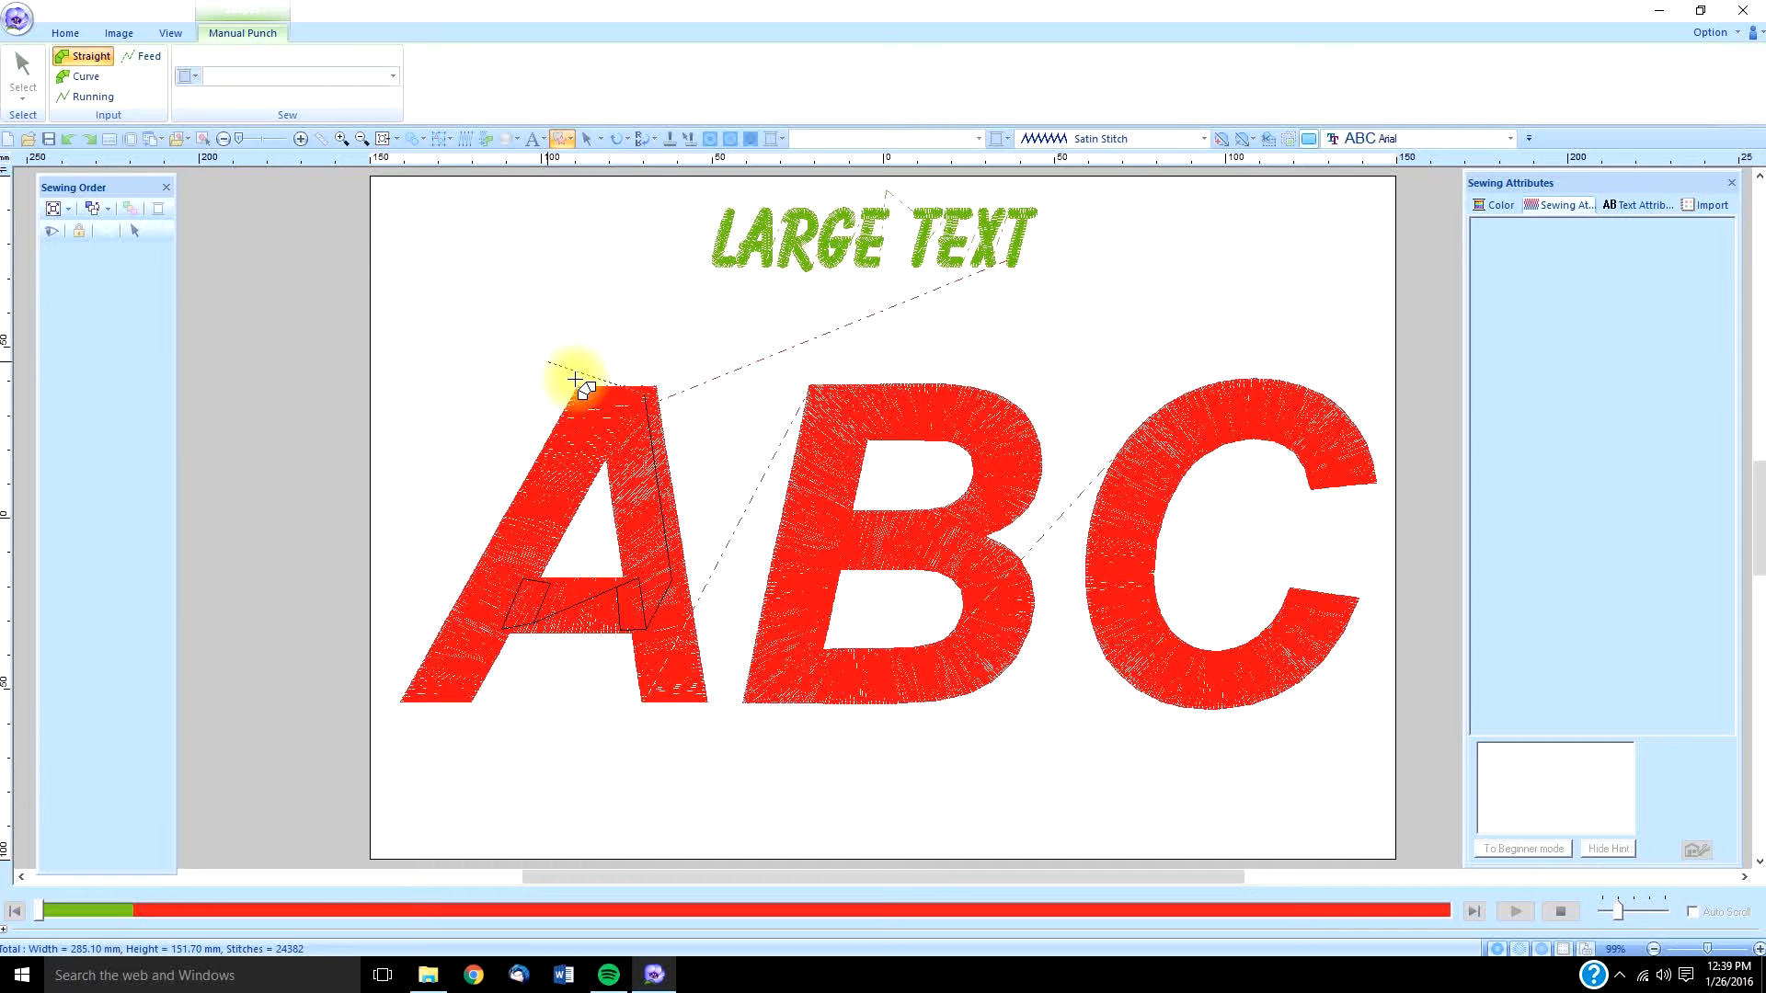
pyautogui.click(625, 396)
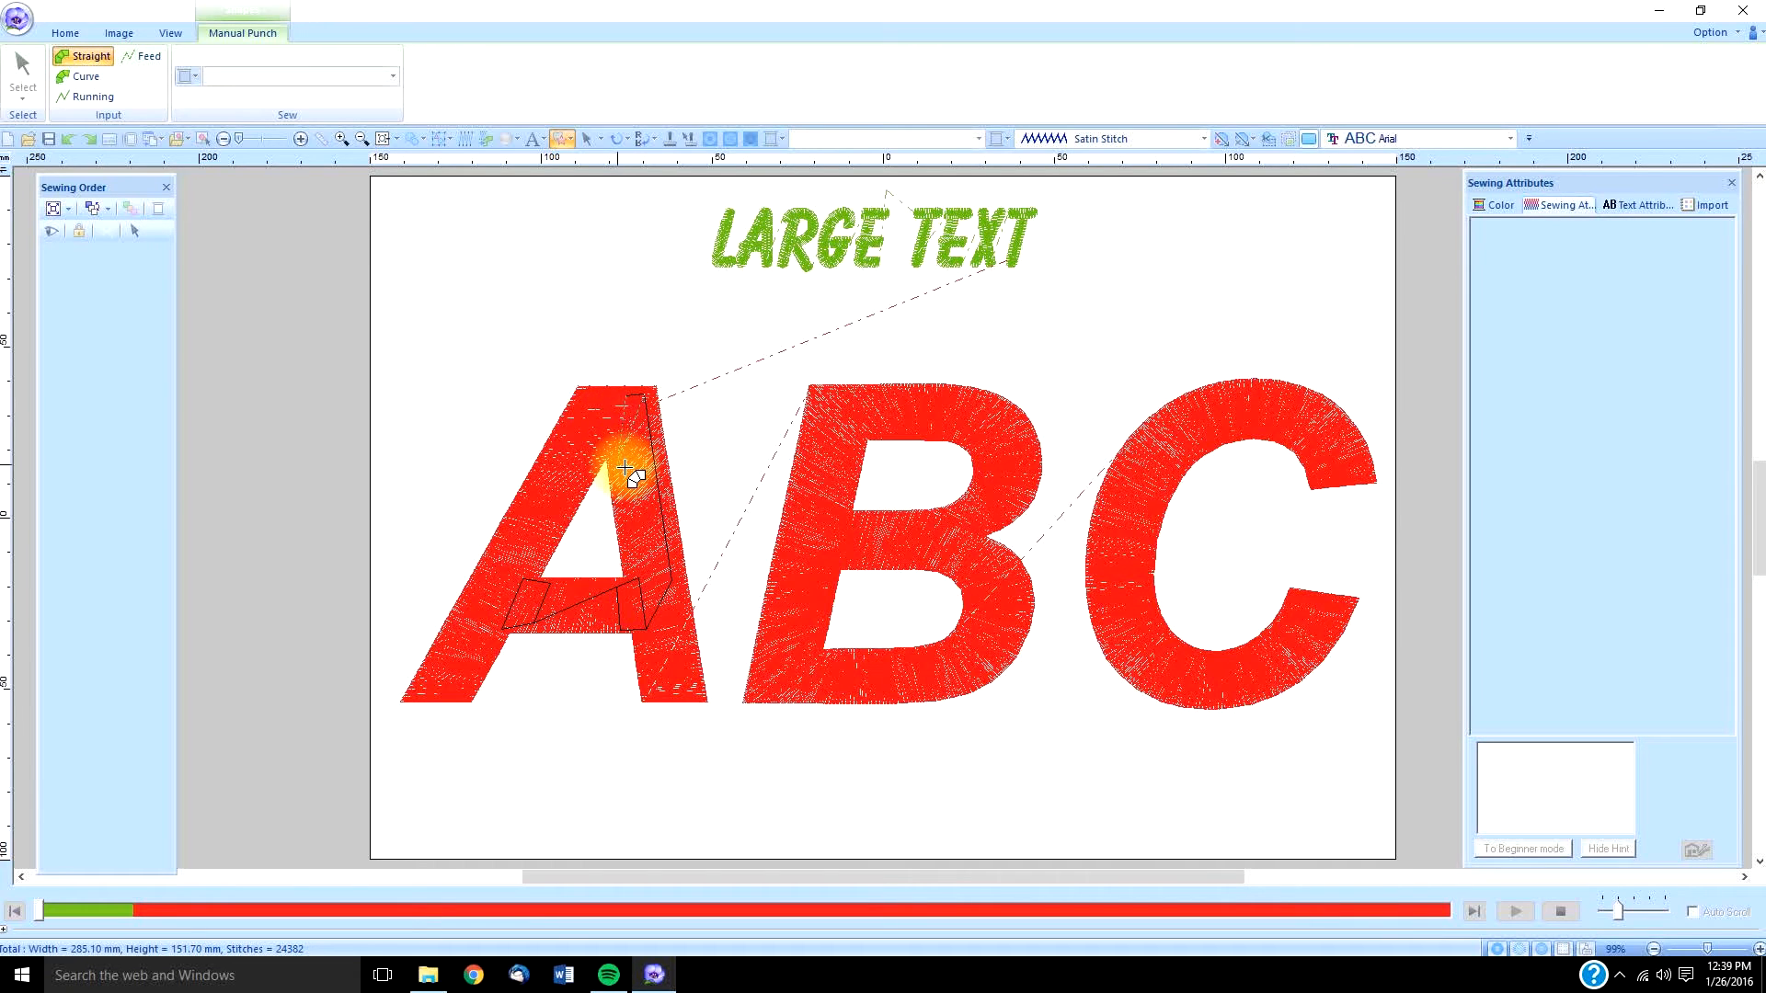
pyautogui.doubleClick(599, 444)
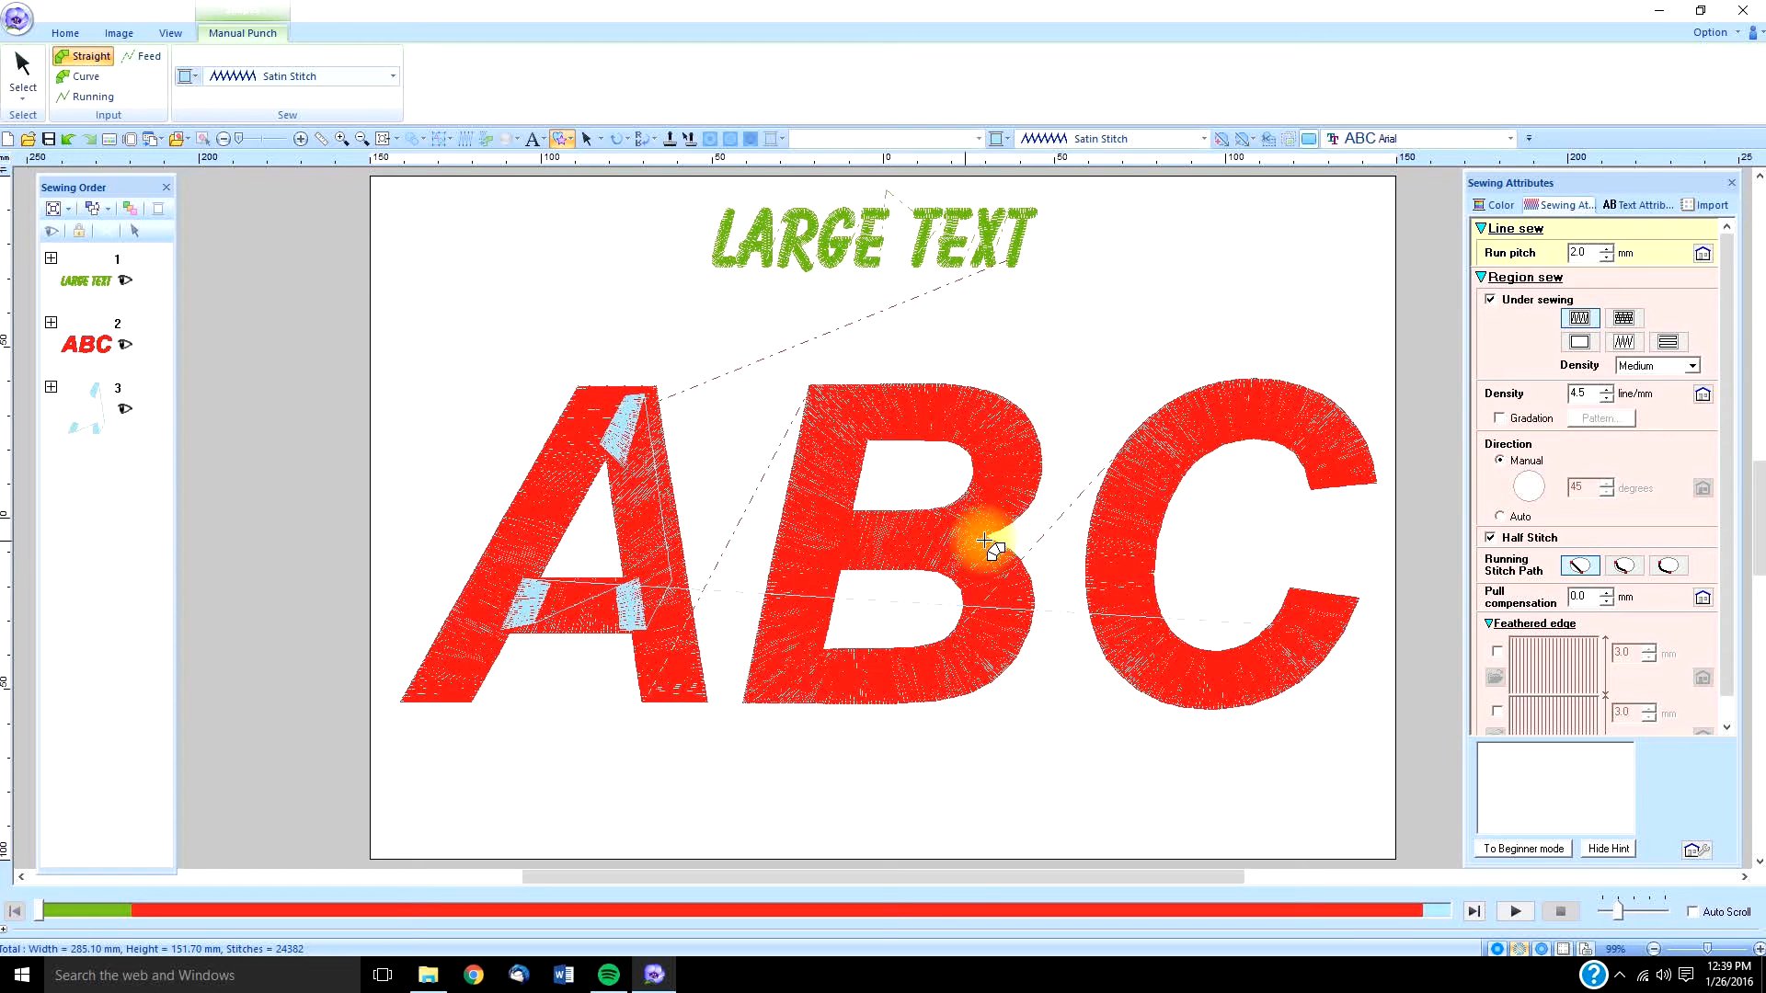
# Punch a straight block at the left end of the B's middle bar and lead a running stitch along the bar
pyautogui.click(871, 520)
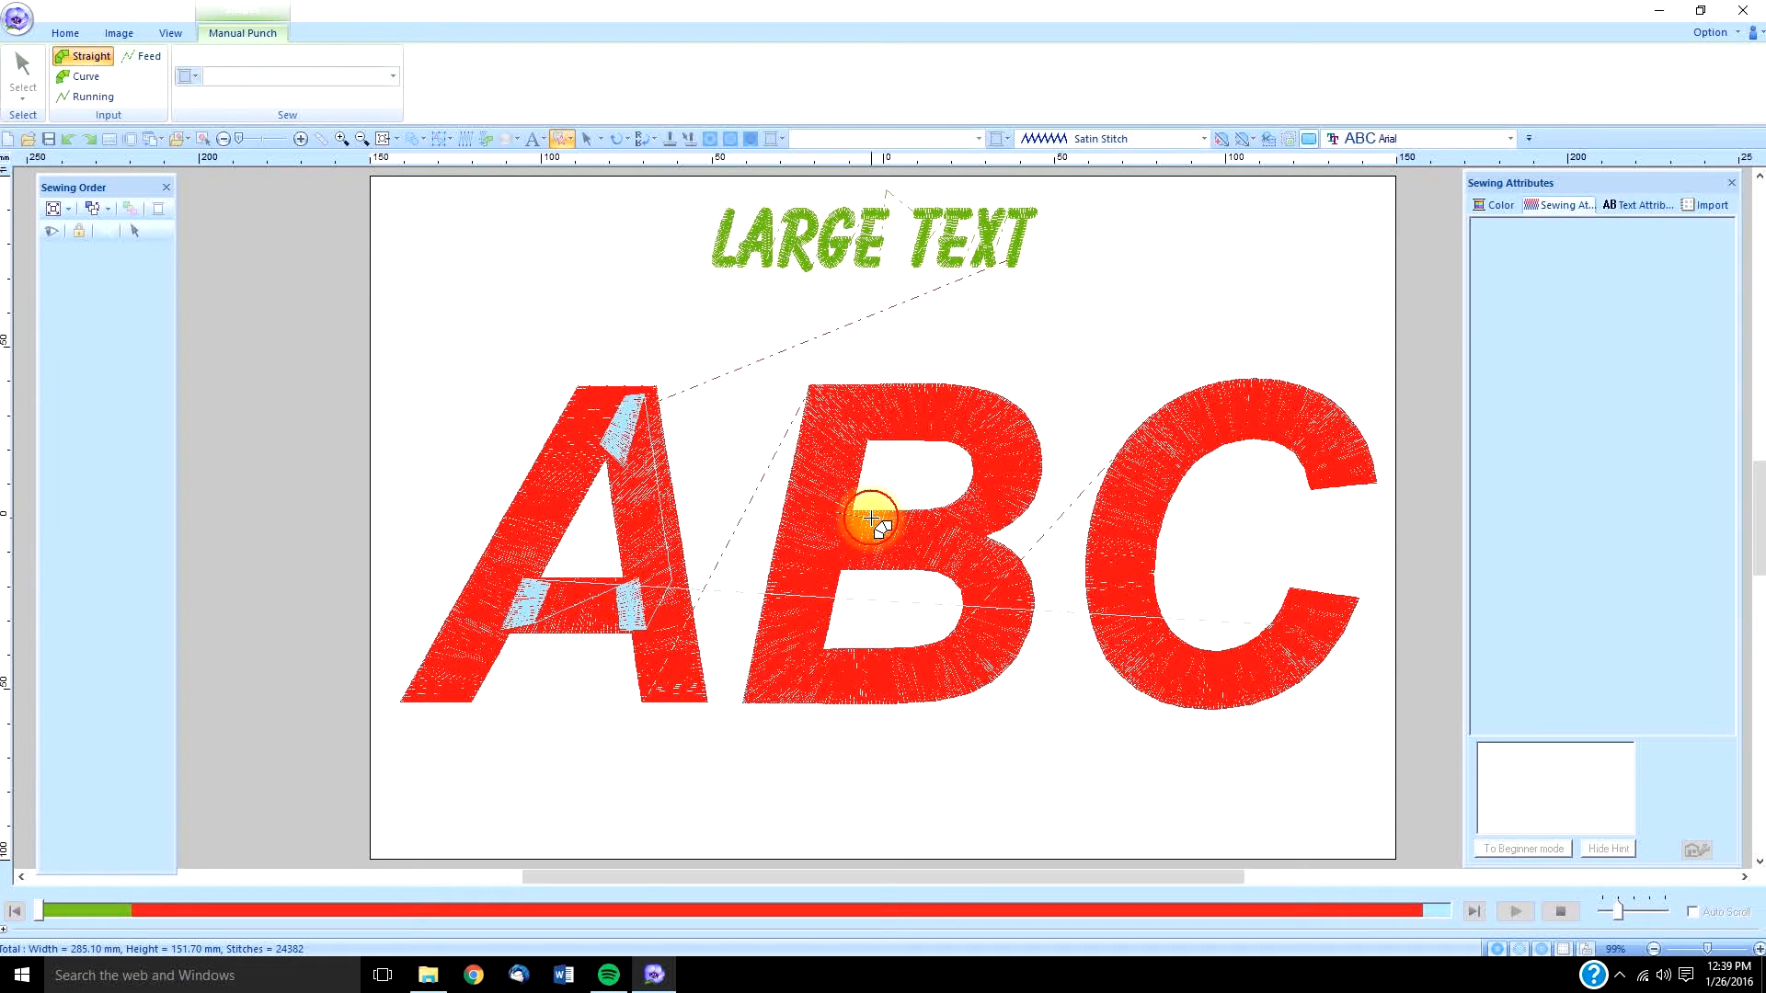
pyautogui.click(830, 567)
pyautogui.click(859, 562)
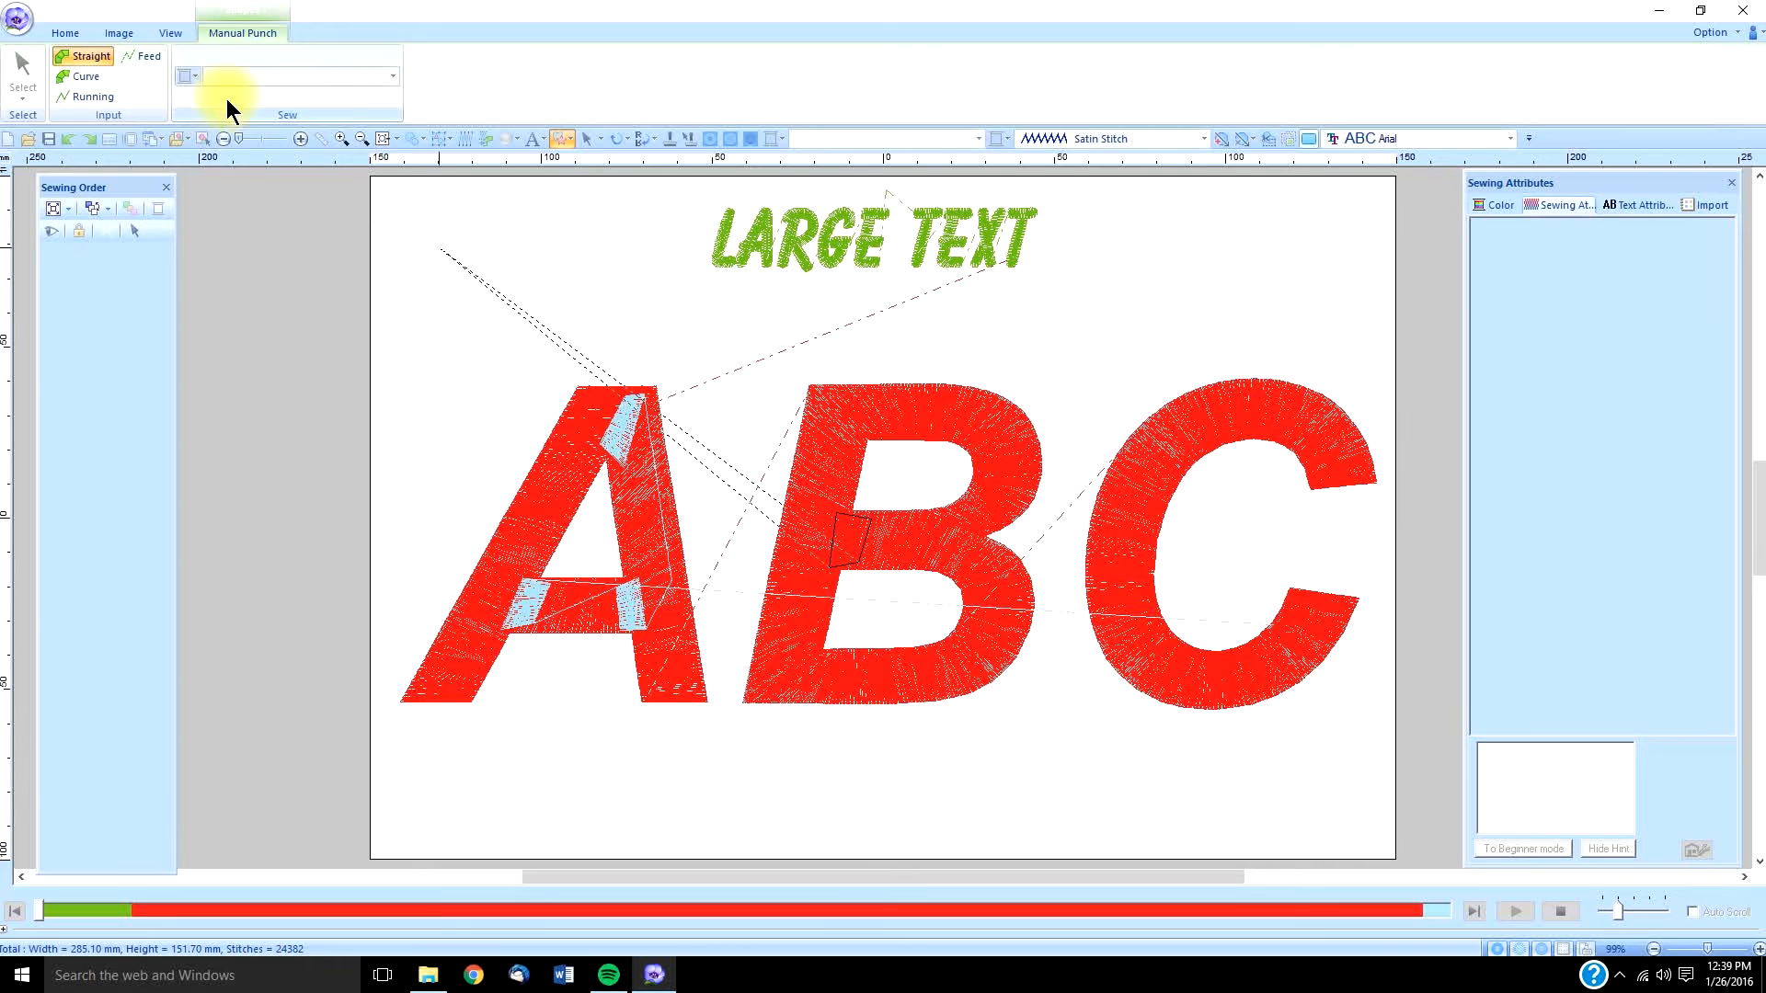
pyautogui.click(92, 96)
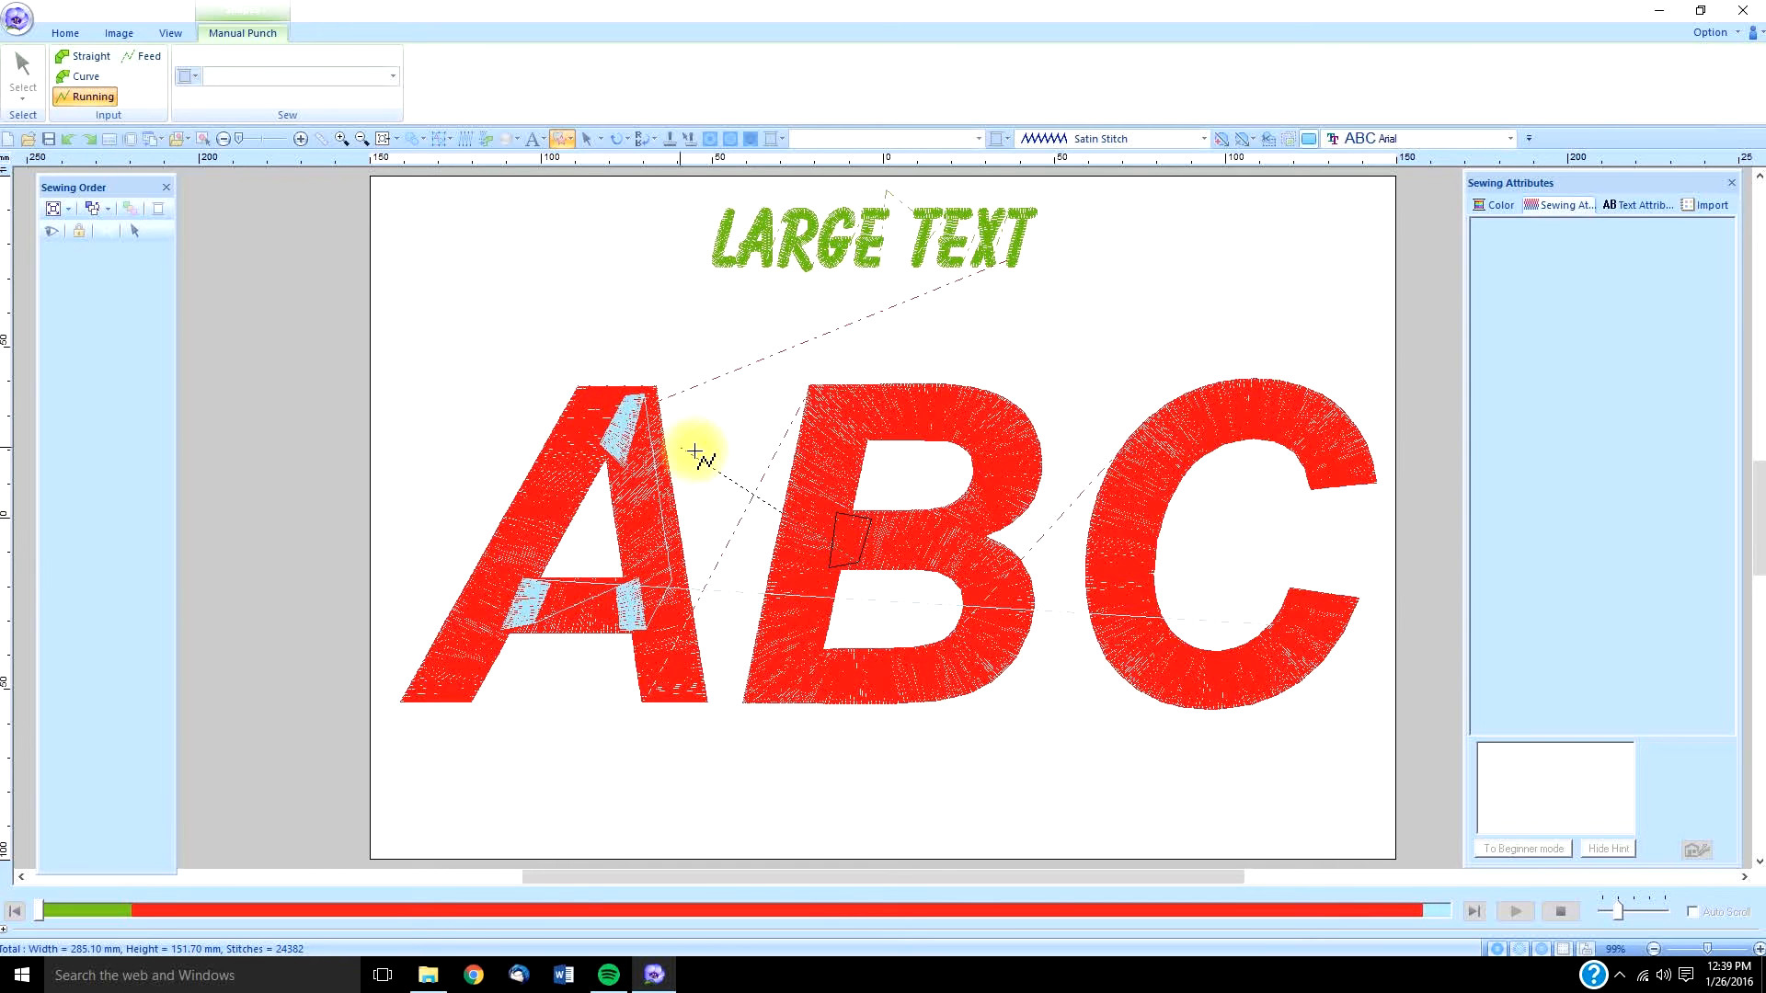
pyautogui.click(928, 523)
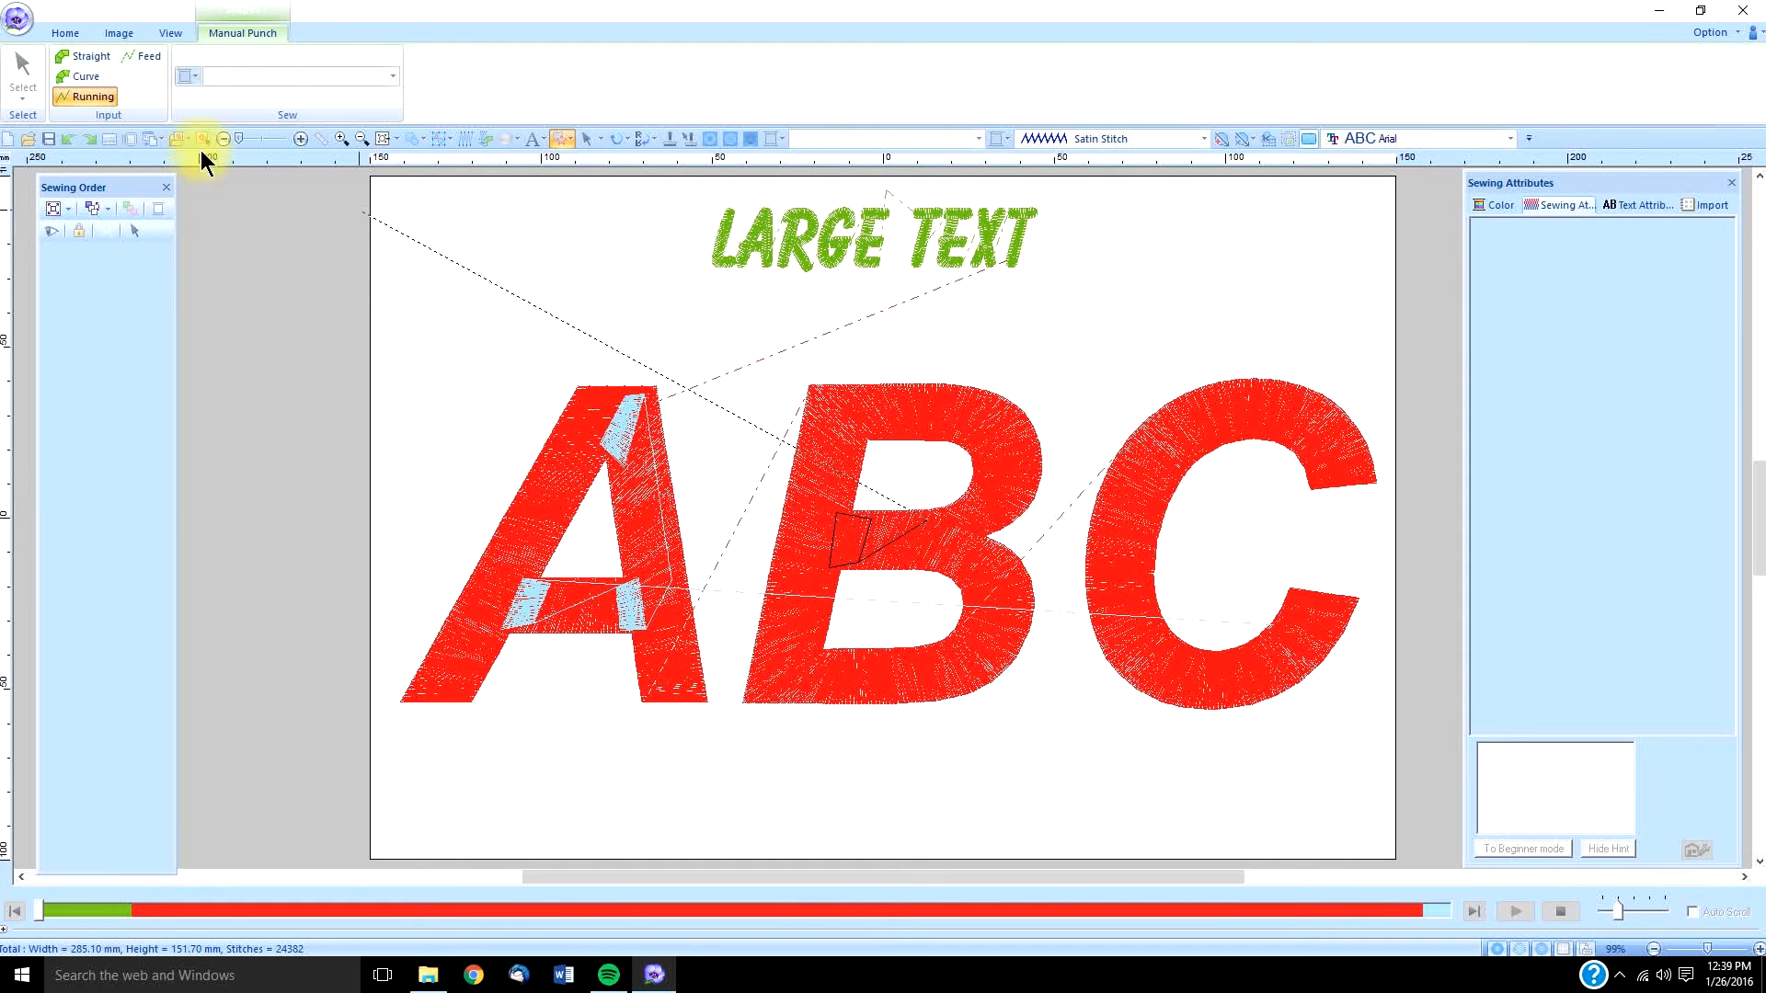
# Punch a straight block where the B's two bowls meet, finish the pattern, and return to the Select tool
pyautogui.click(63, 51)
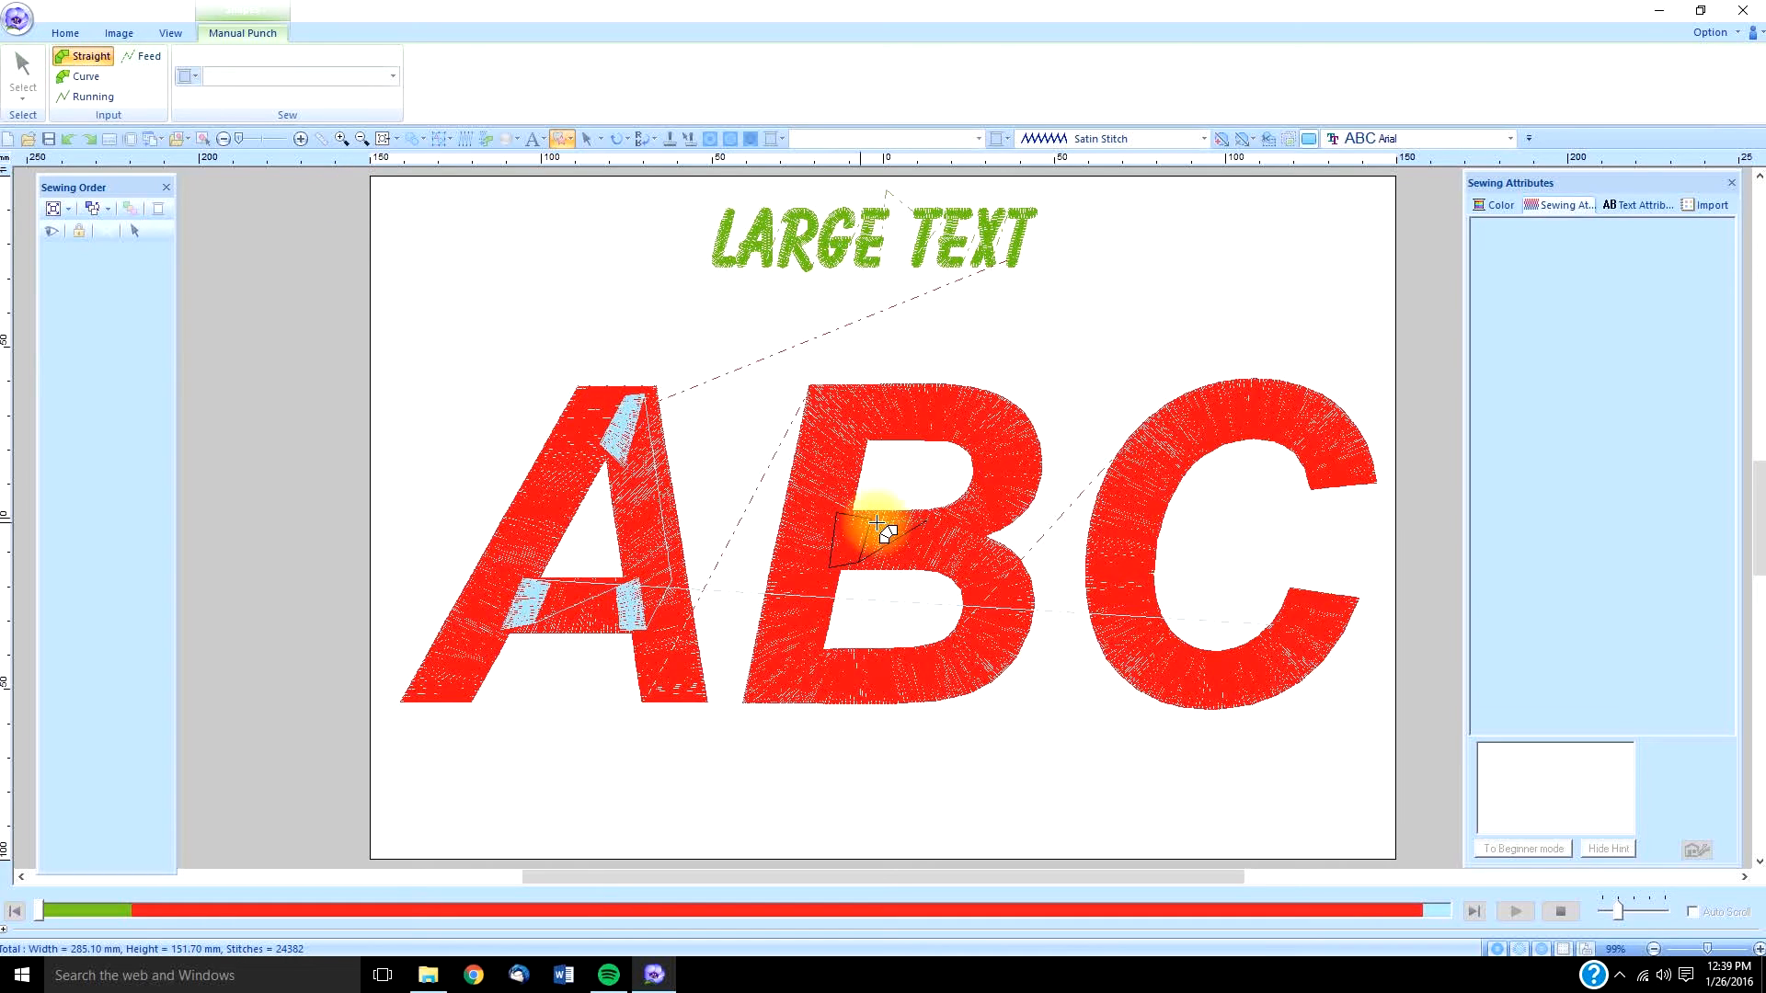
pyautogui.click(959, 510)
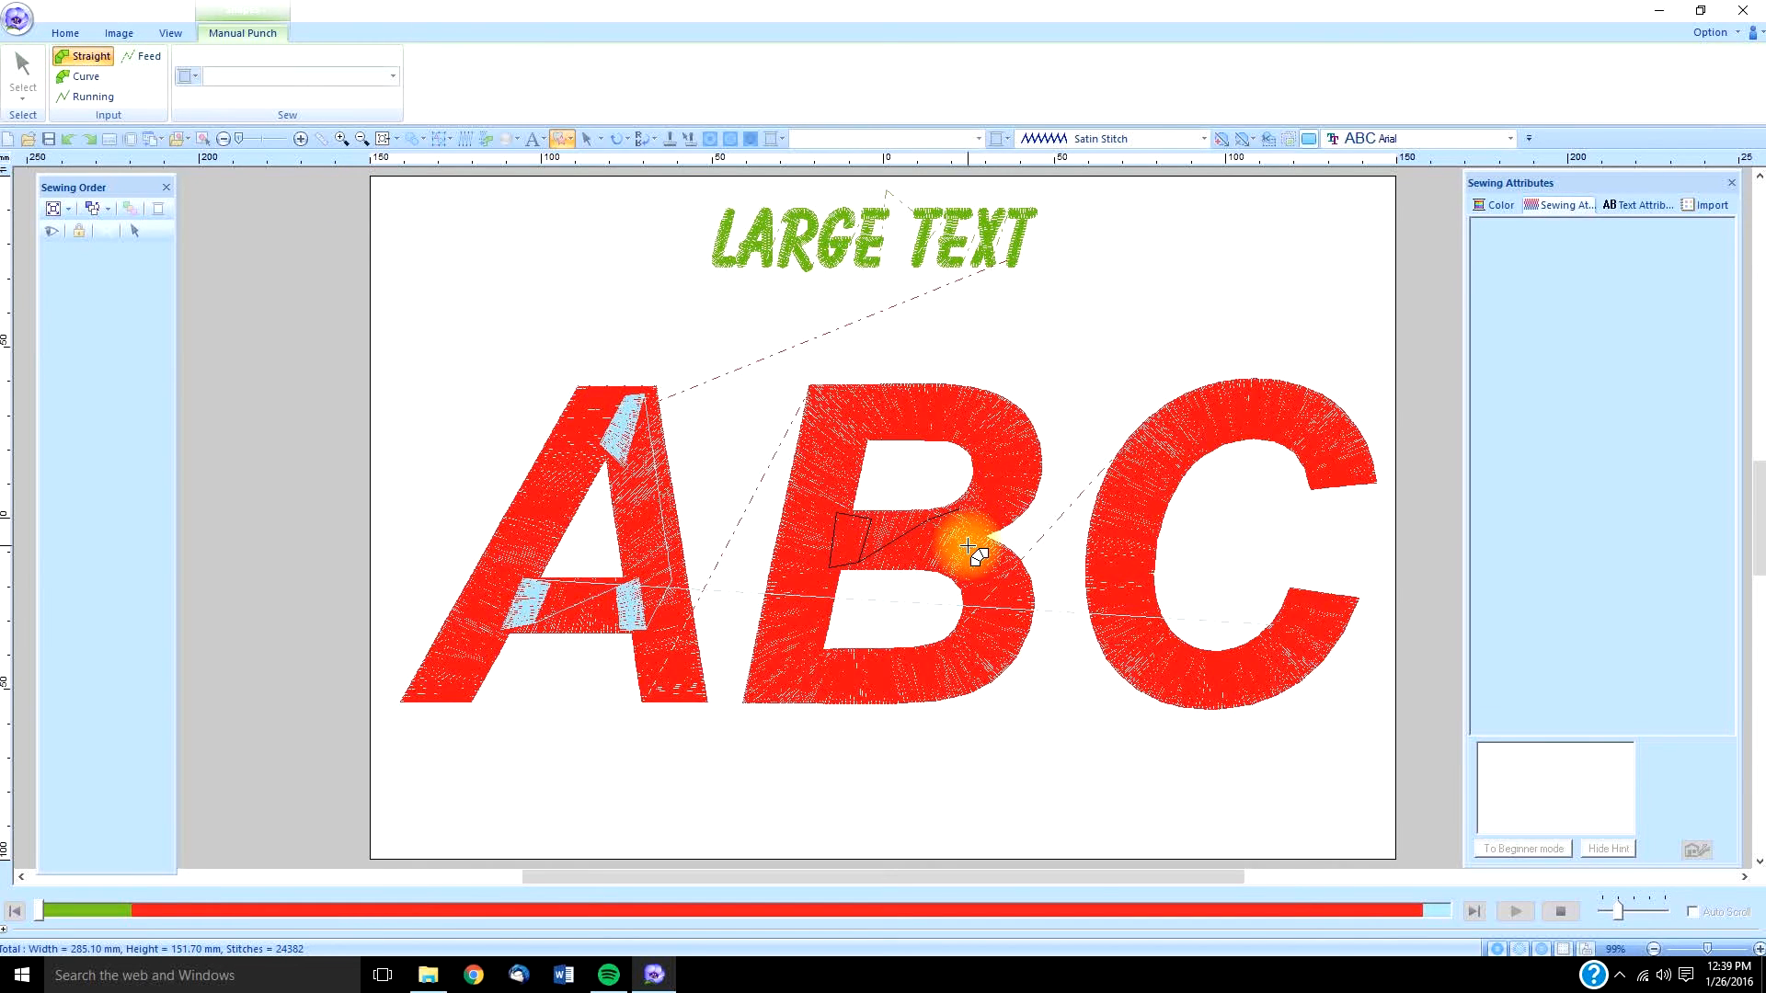
pyautogui.doubleClick(994, 512)
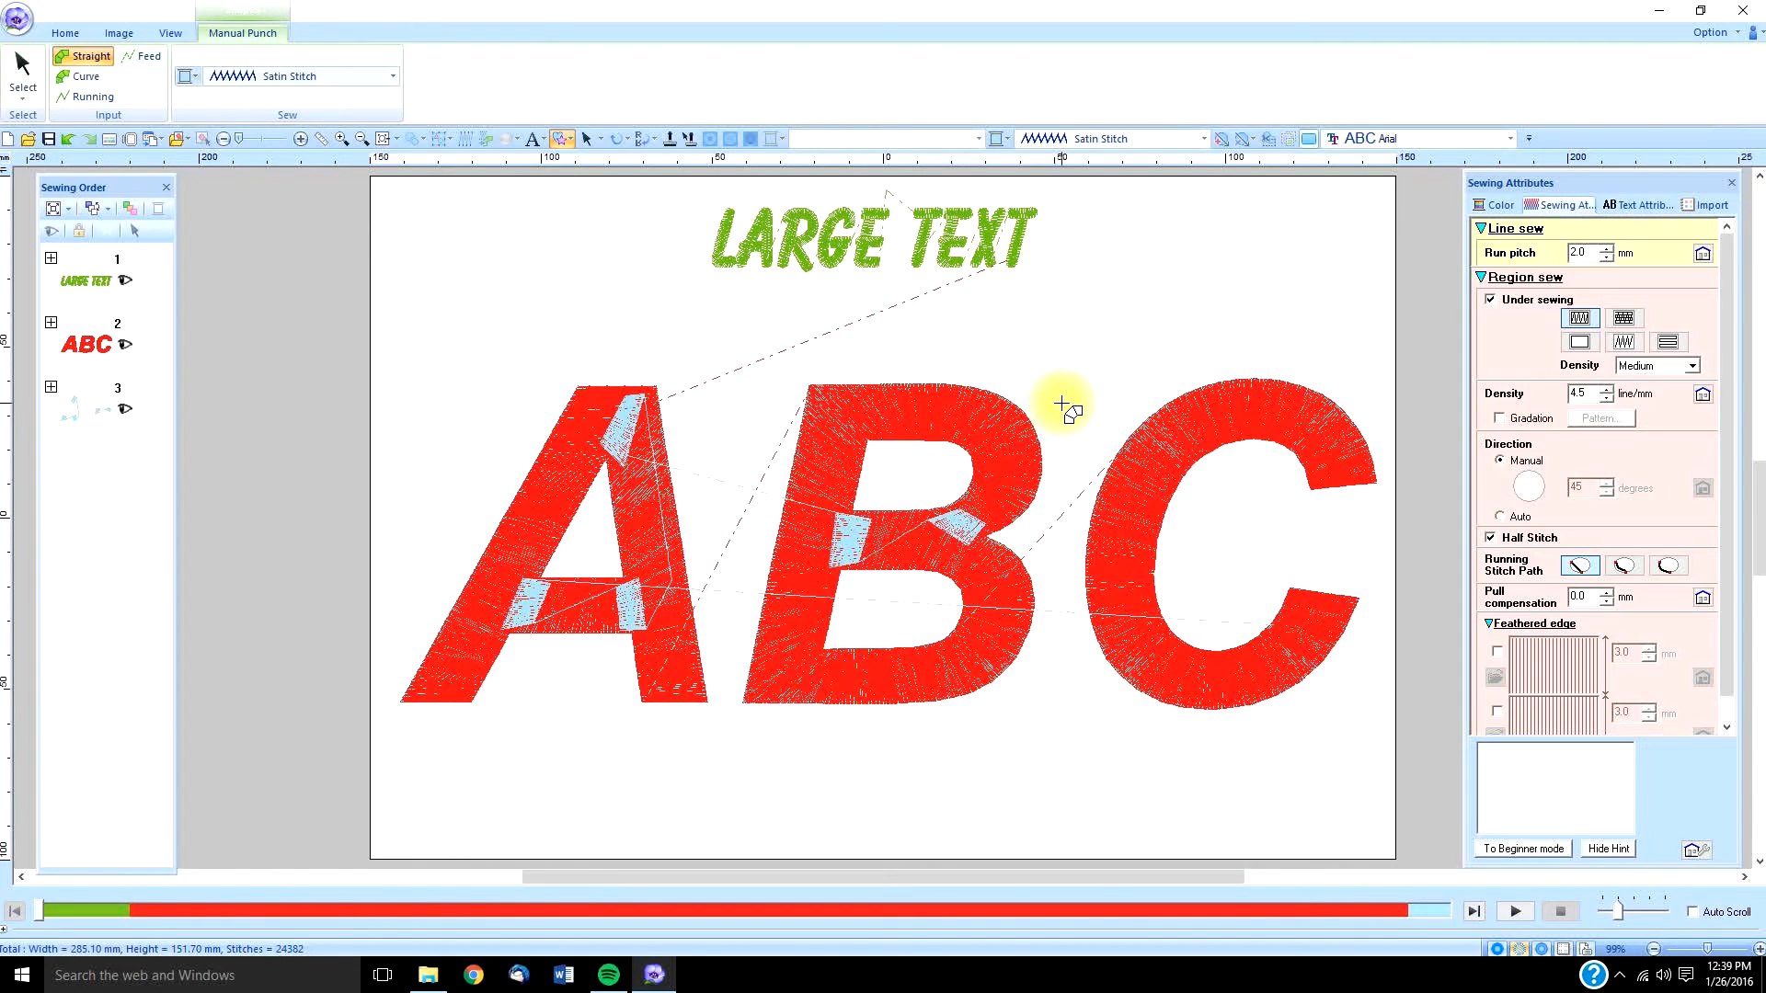
pyautogui.click(23, 72)
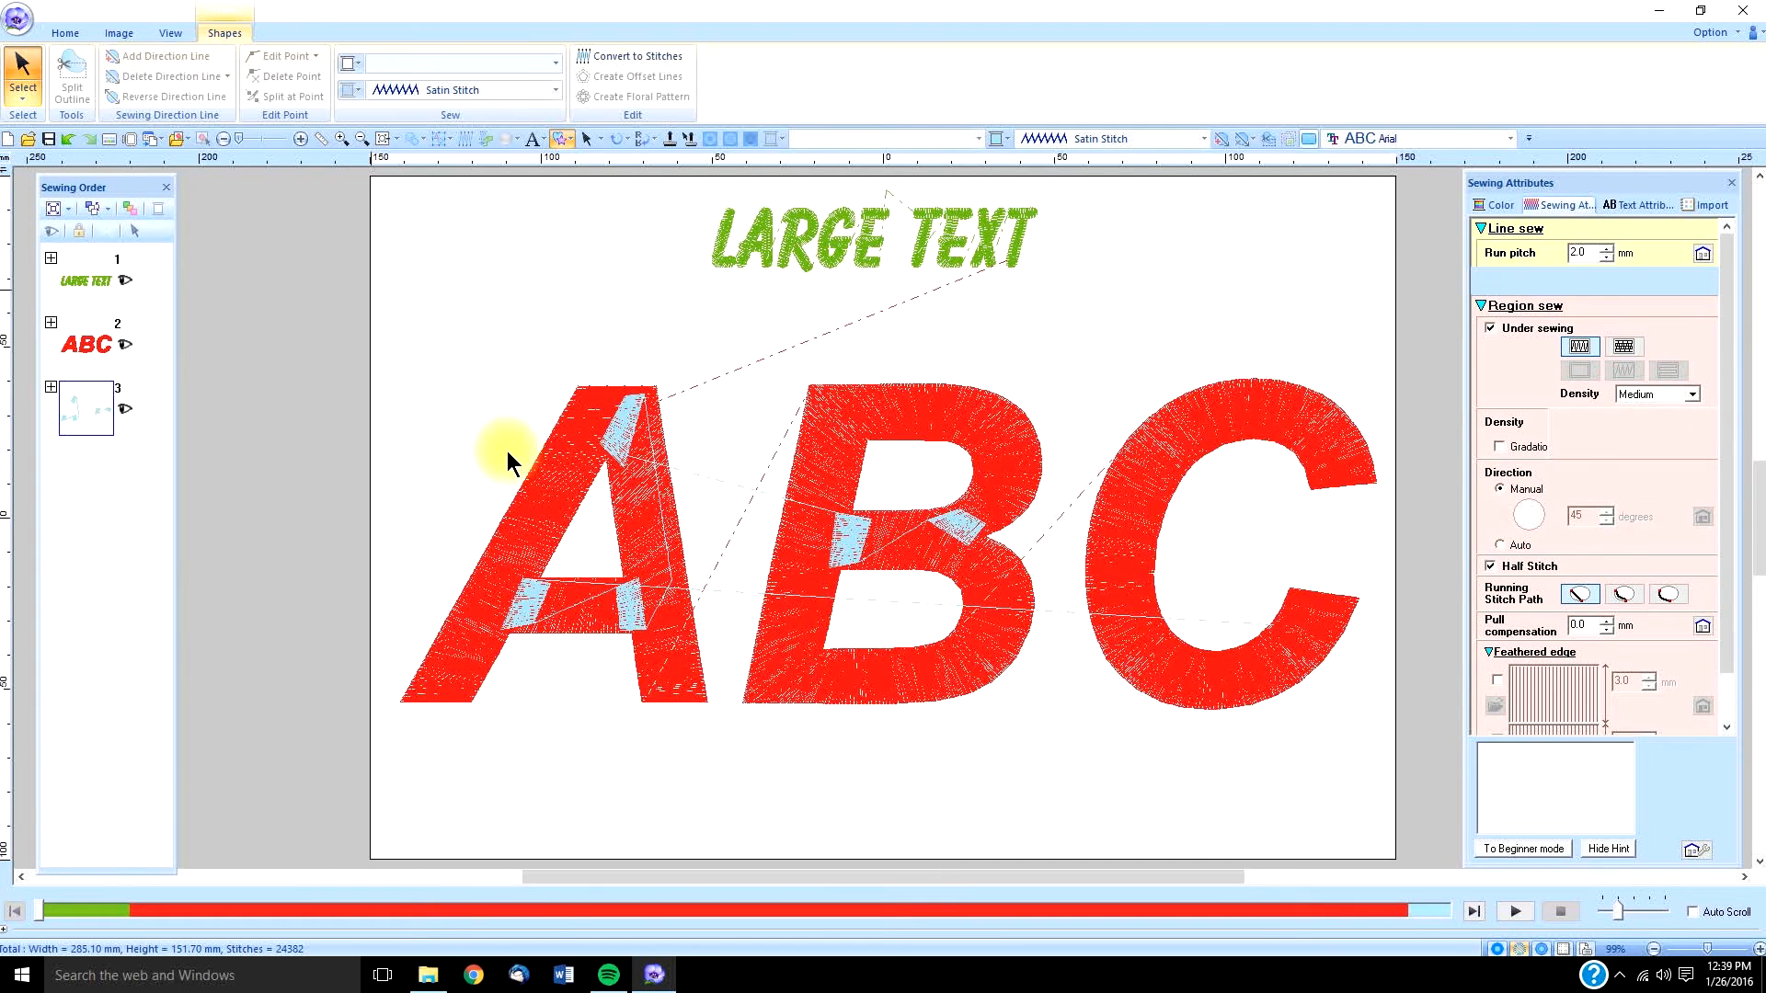
# Move the light blue punched pieces ahead of the ABC text in the sewing order and collapse their group
pyautogui.click(970, 516)
pyautogui.click(77, 411)
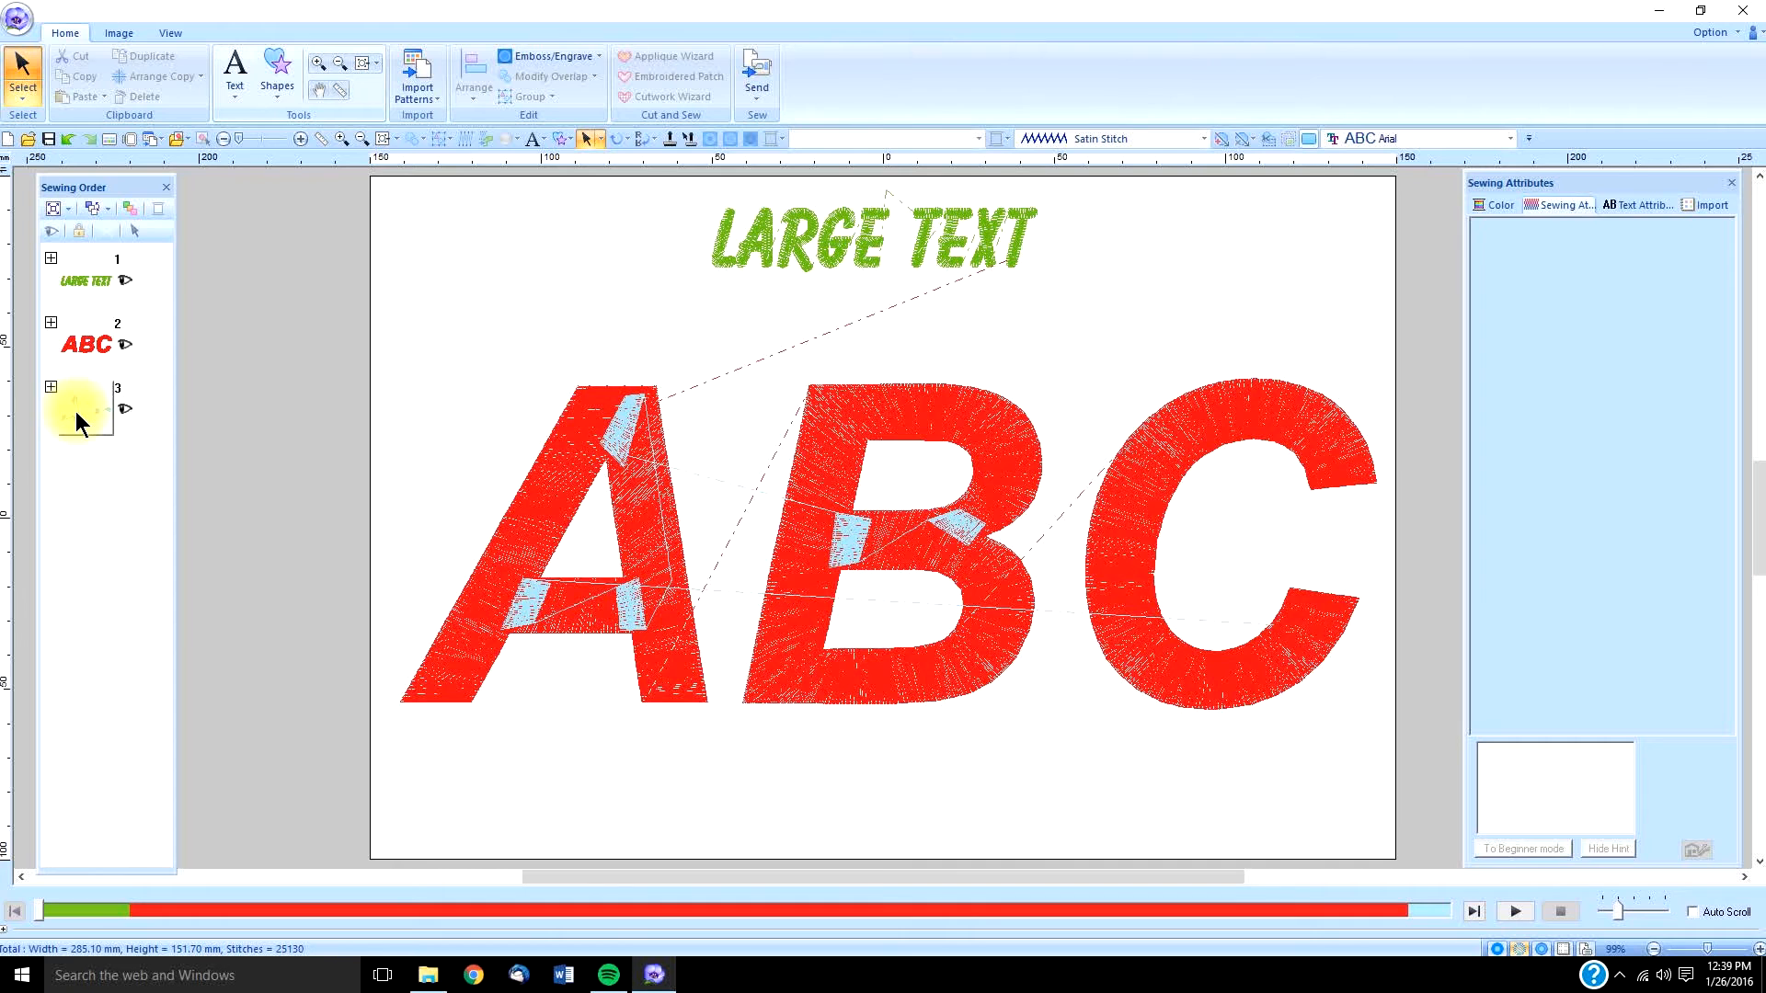
pyautogui.moveTo(77, 423); pyautogui.dragTo(71, 351)
pyautogui.doubleClick(101, 360)
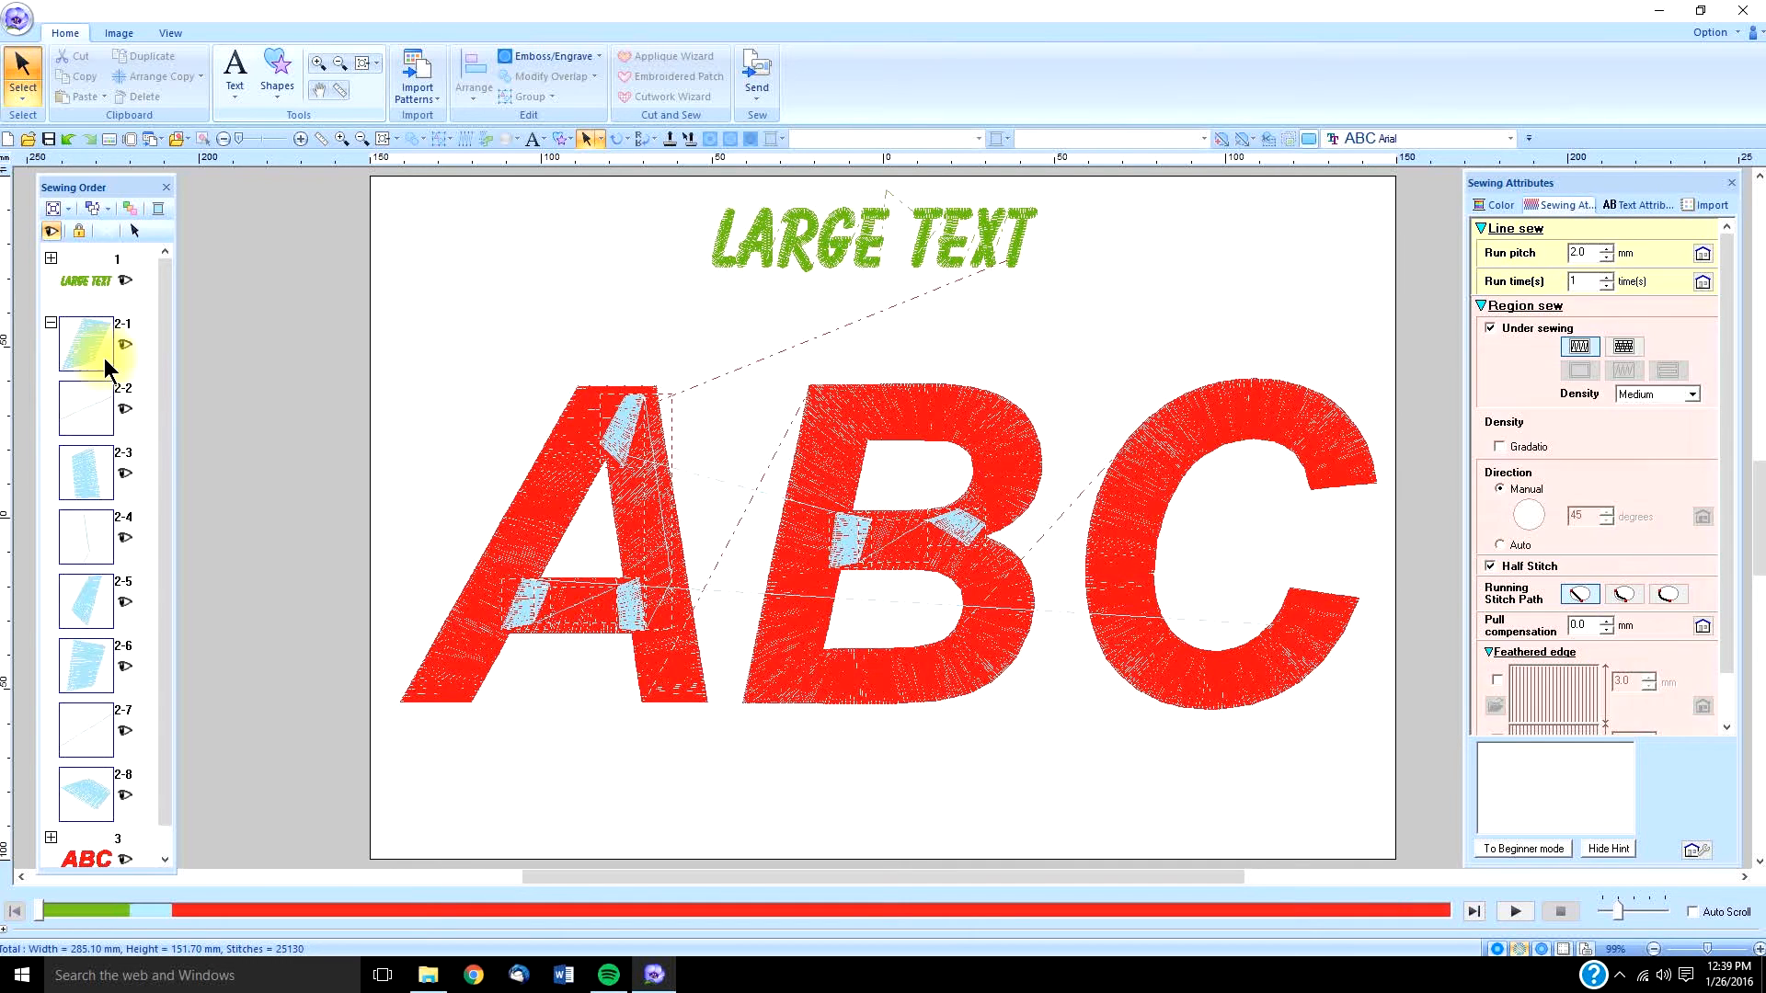
pyautogui.click(565, 598)
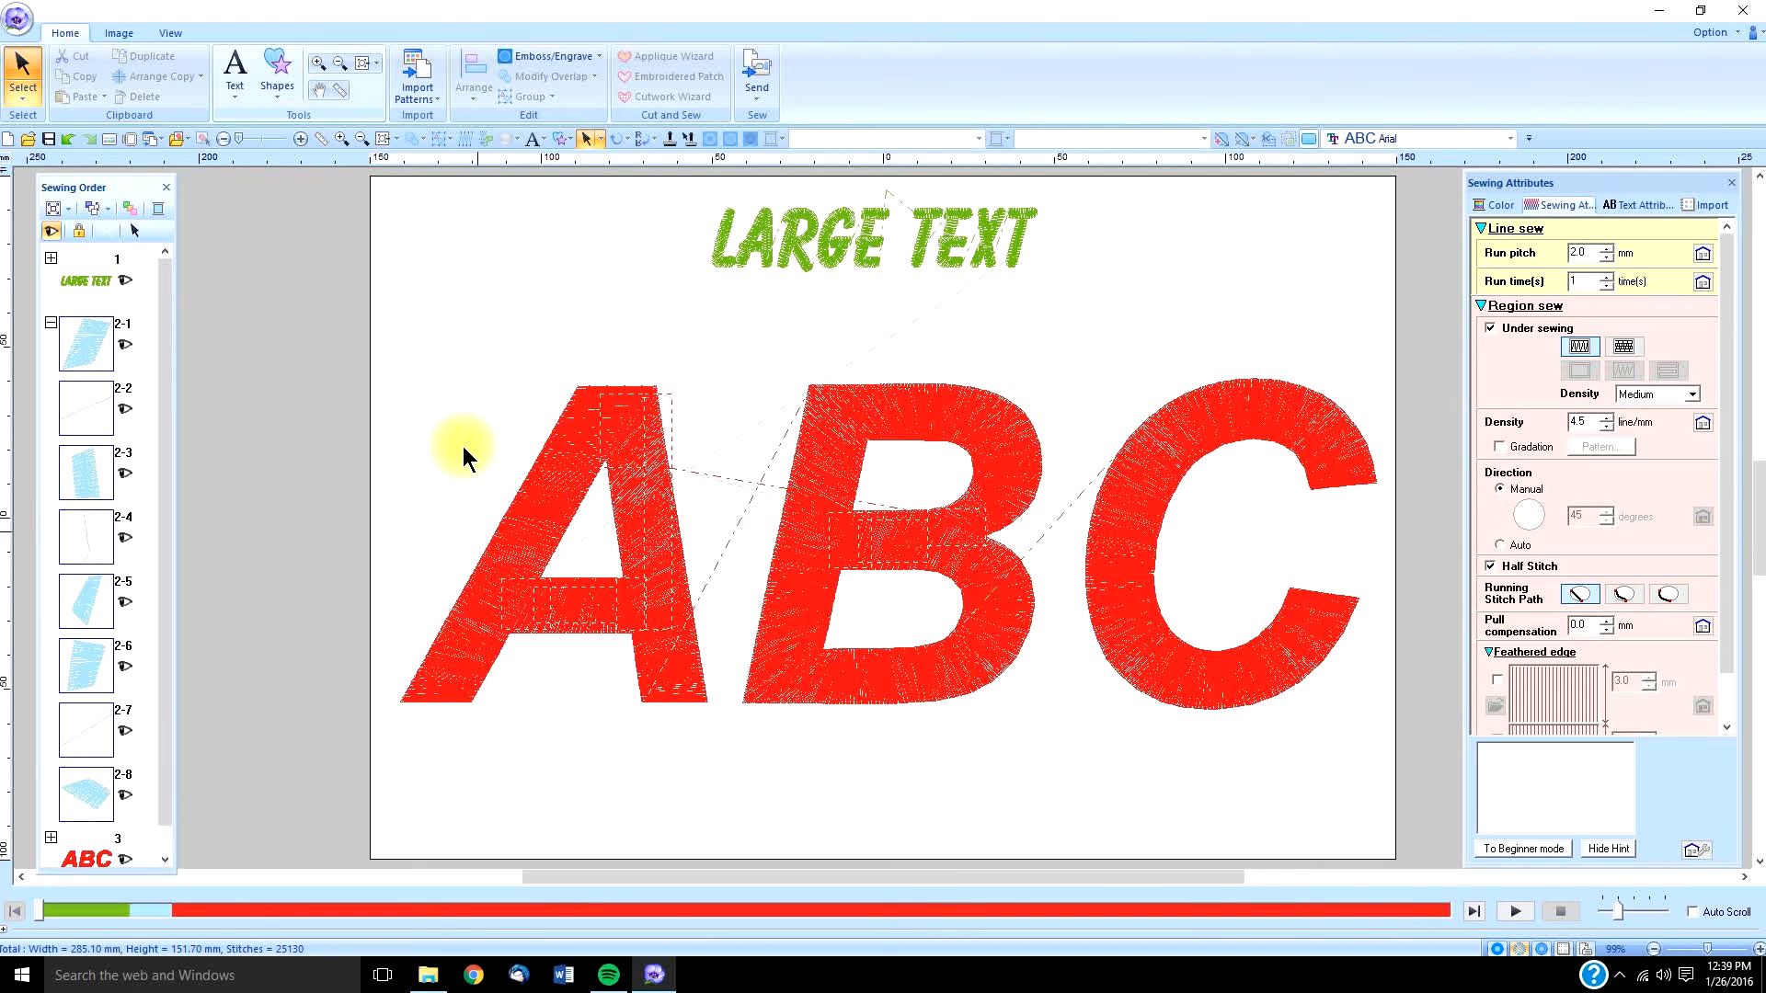
pyautogui.click(207, 357)
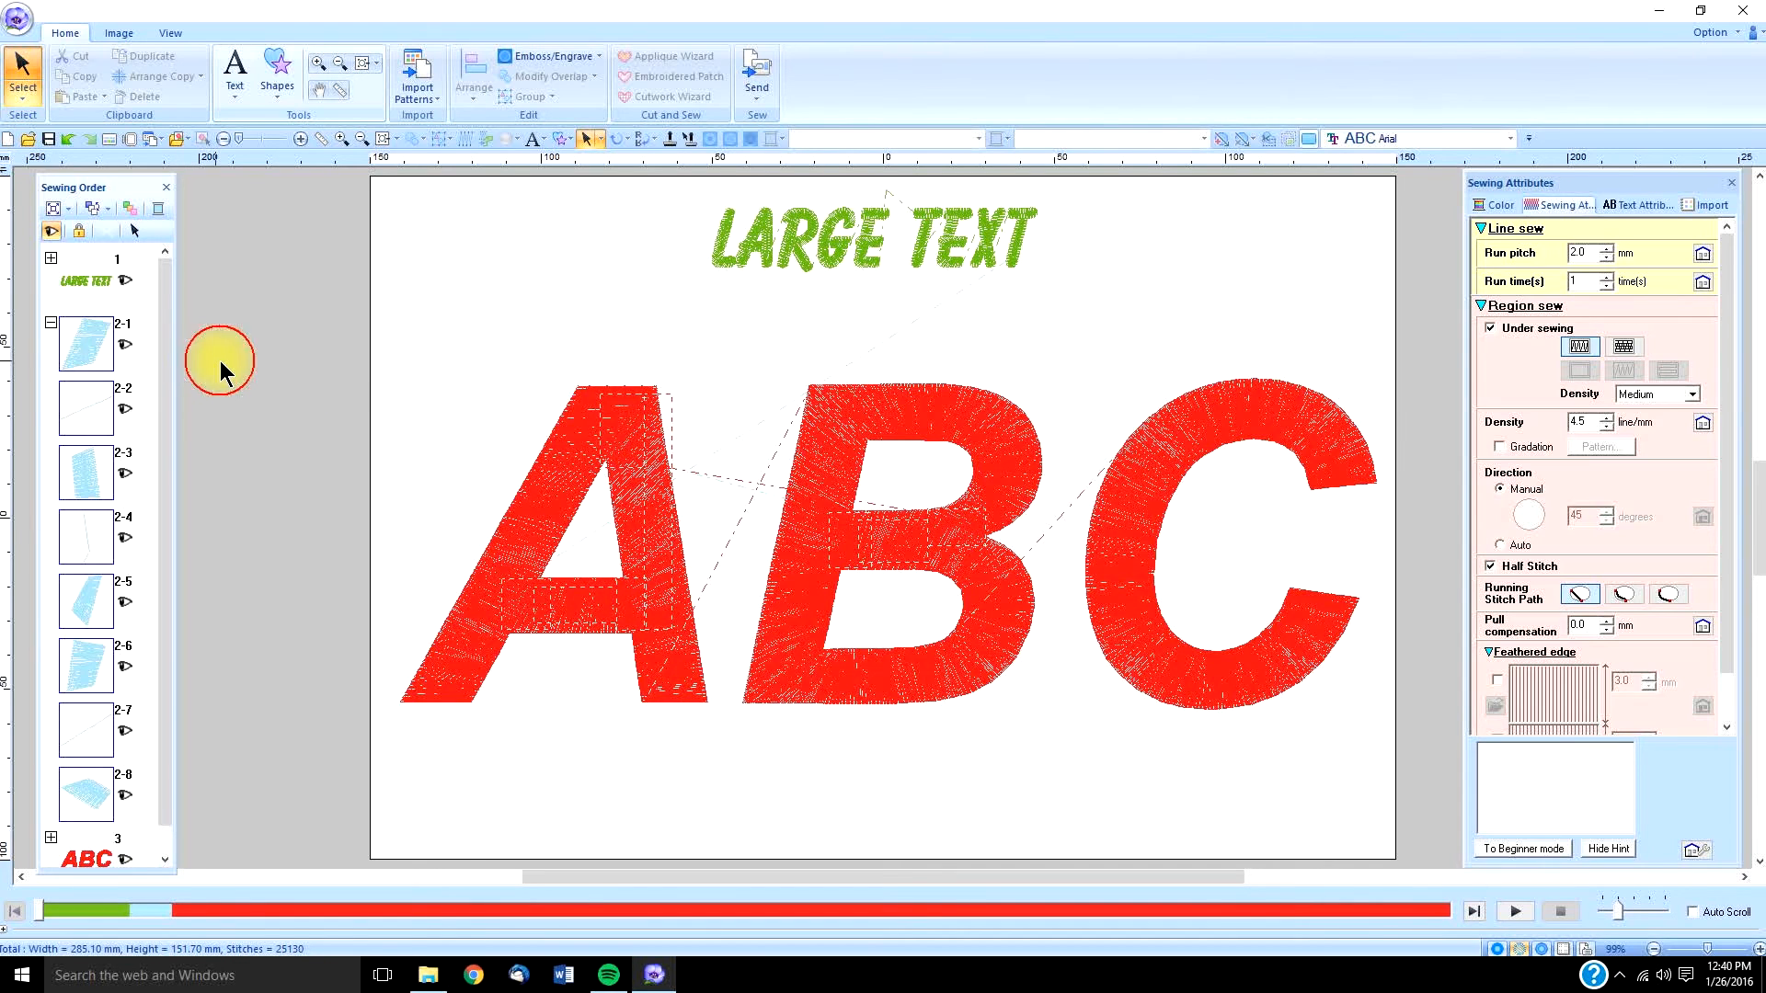
pyautogui.click(50, 323)
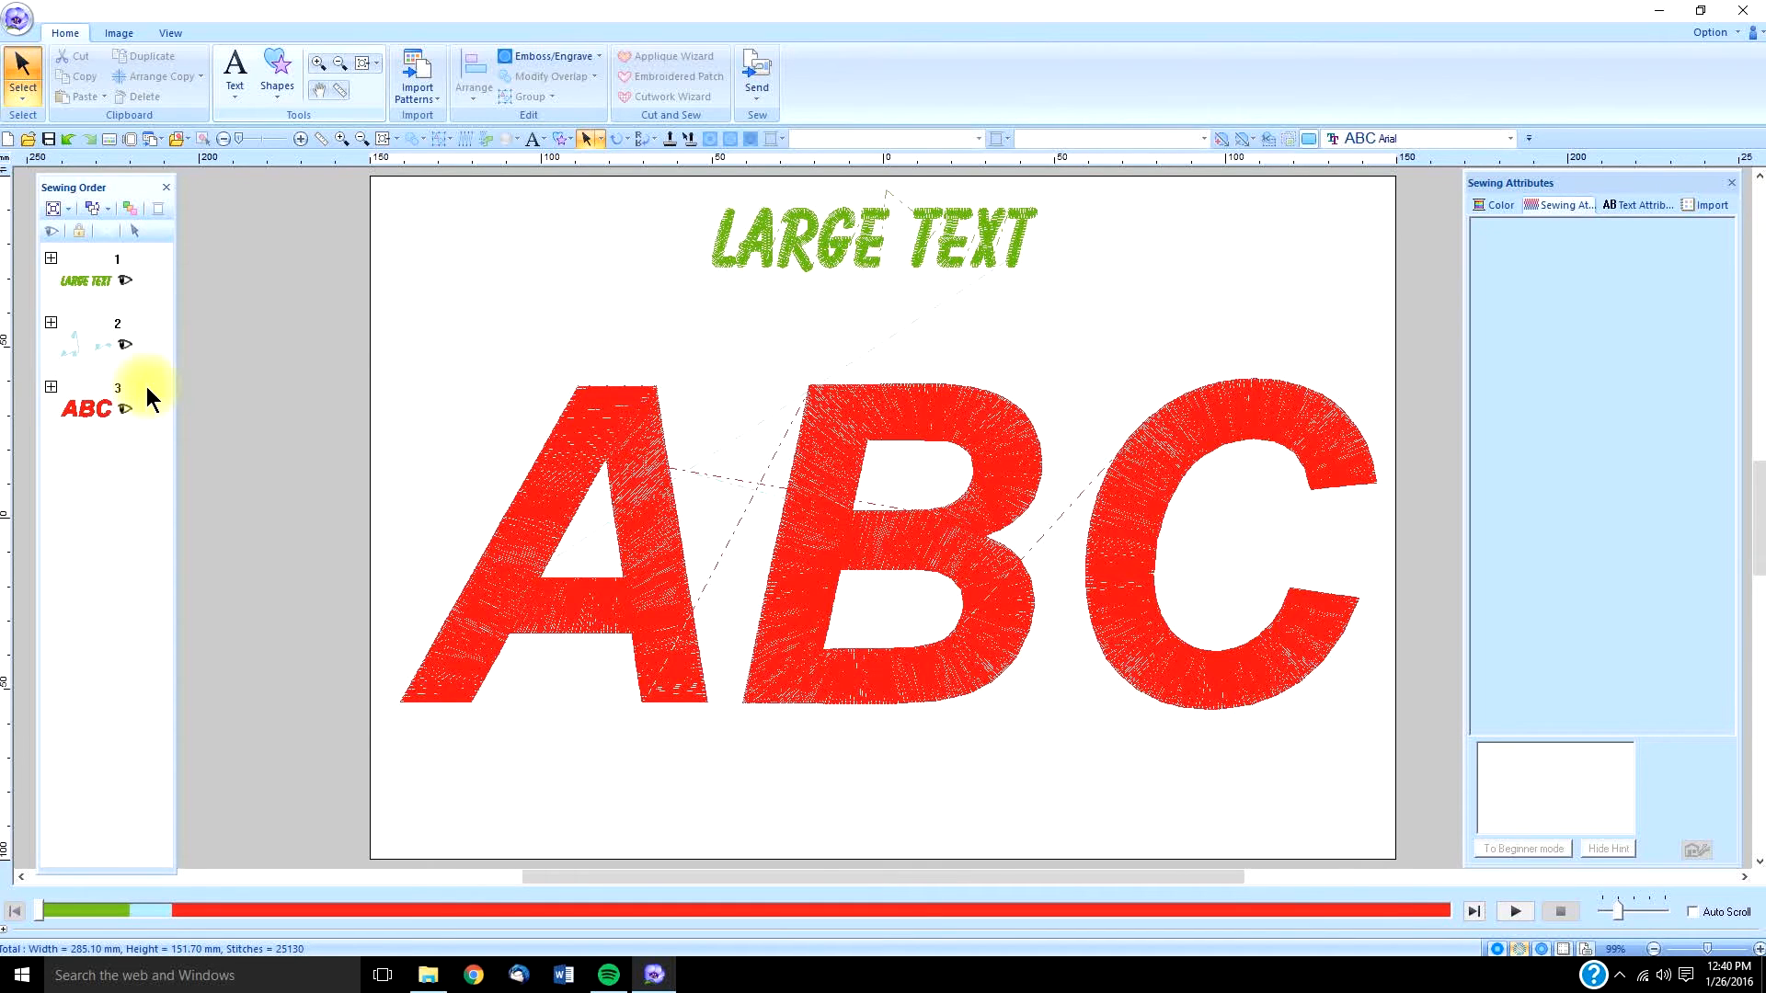
# Select the light blue punched pieces placed before the ABC text and change their region sew color to the red already used
pyautogui.click(81, 351)
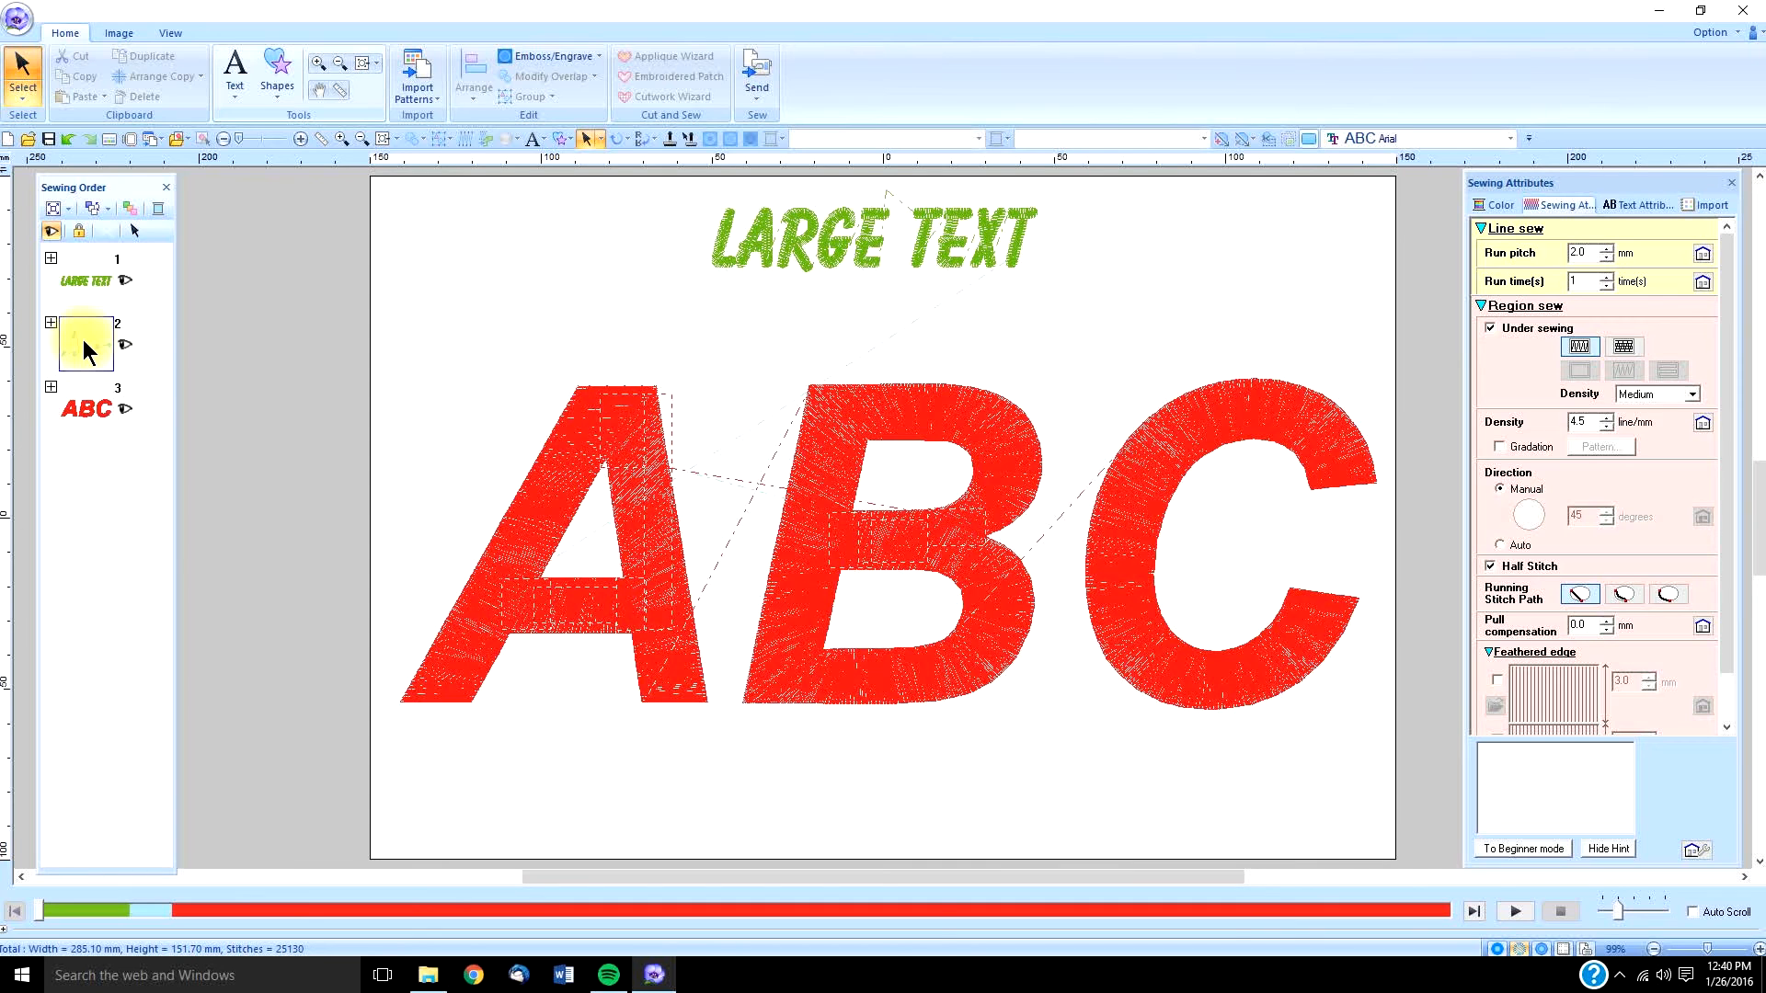
pyautogui.rightClick(83, 340)
pyautogui.click(88, 352)
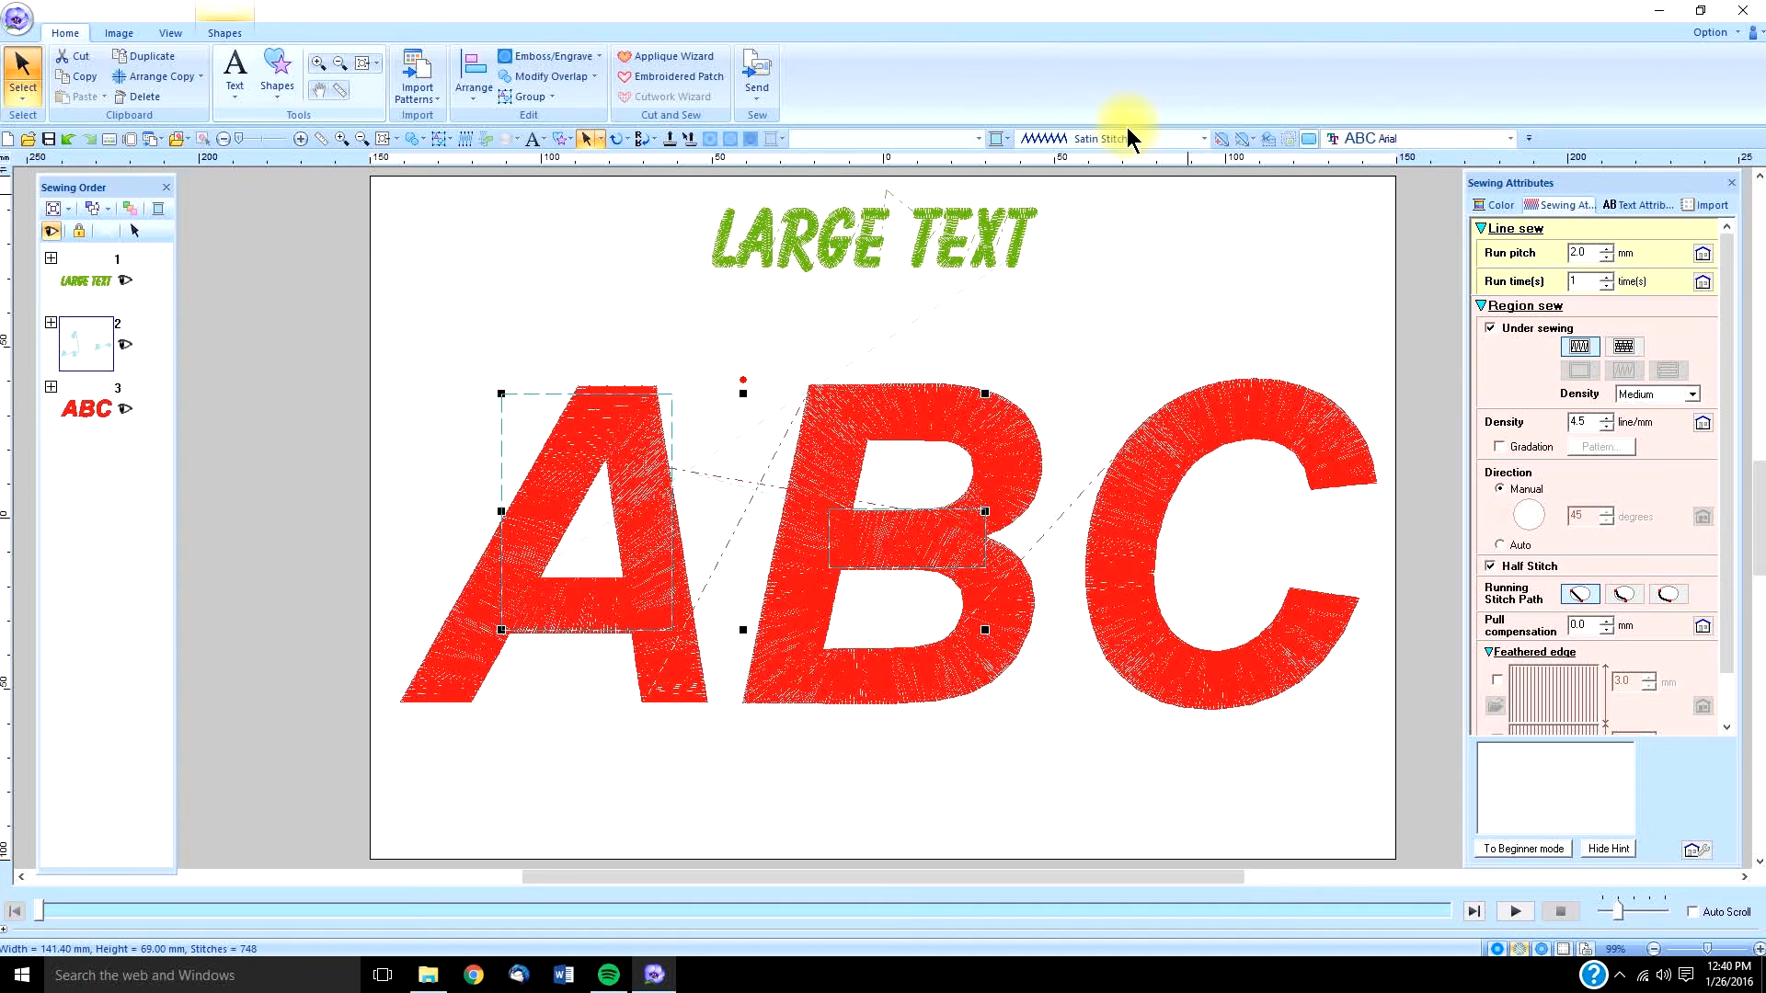
pyautogui.click(225, 33)
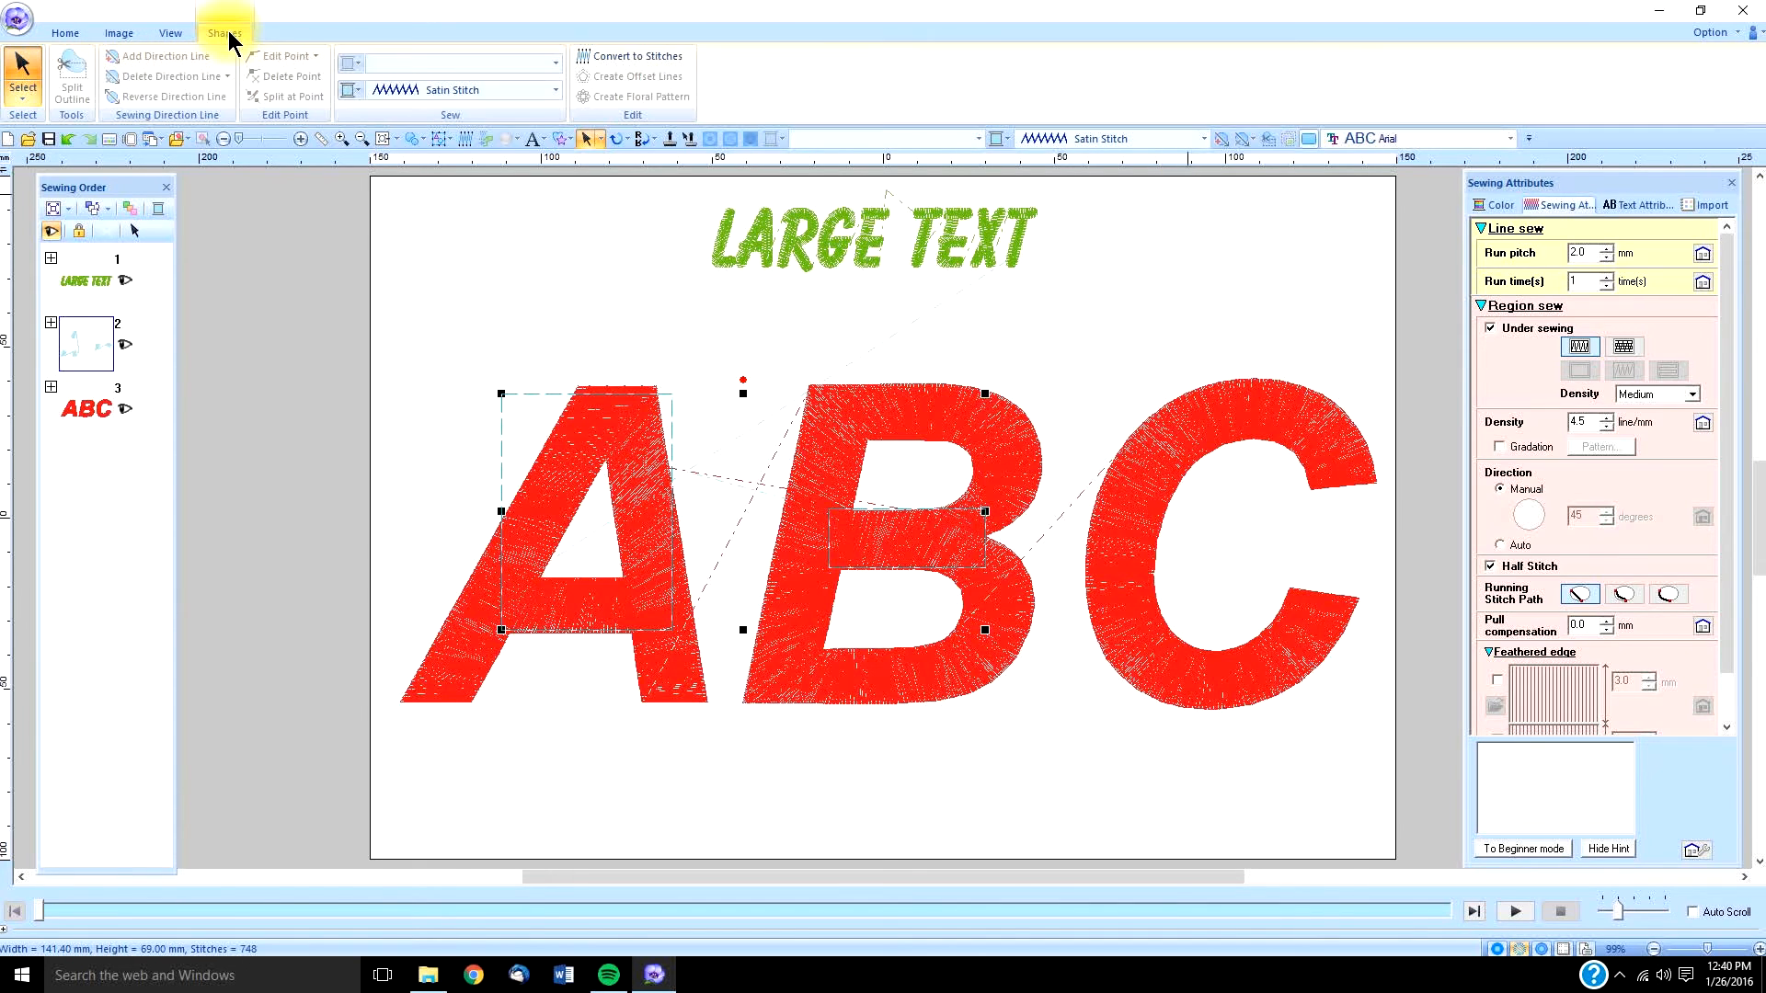
pyautogui.click(351, 89)
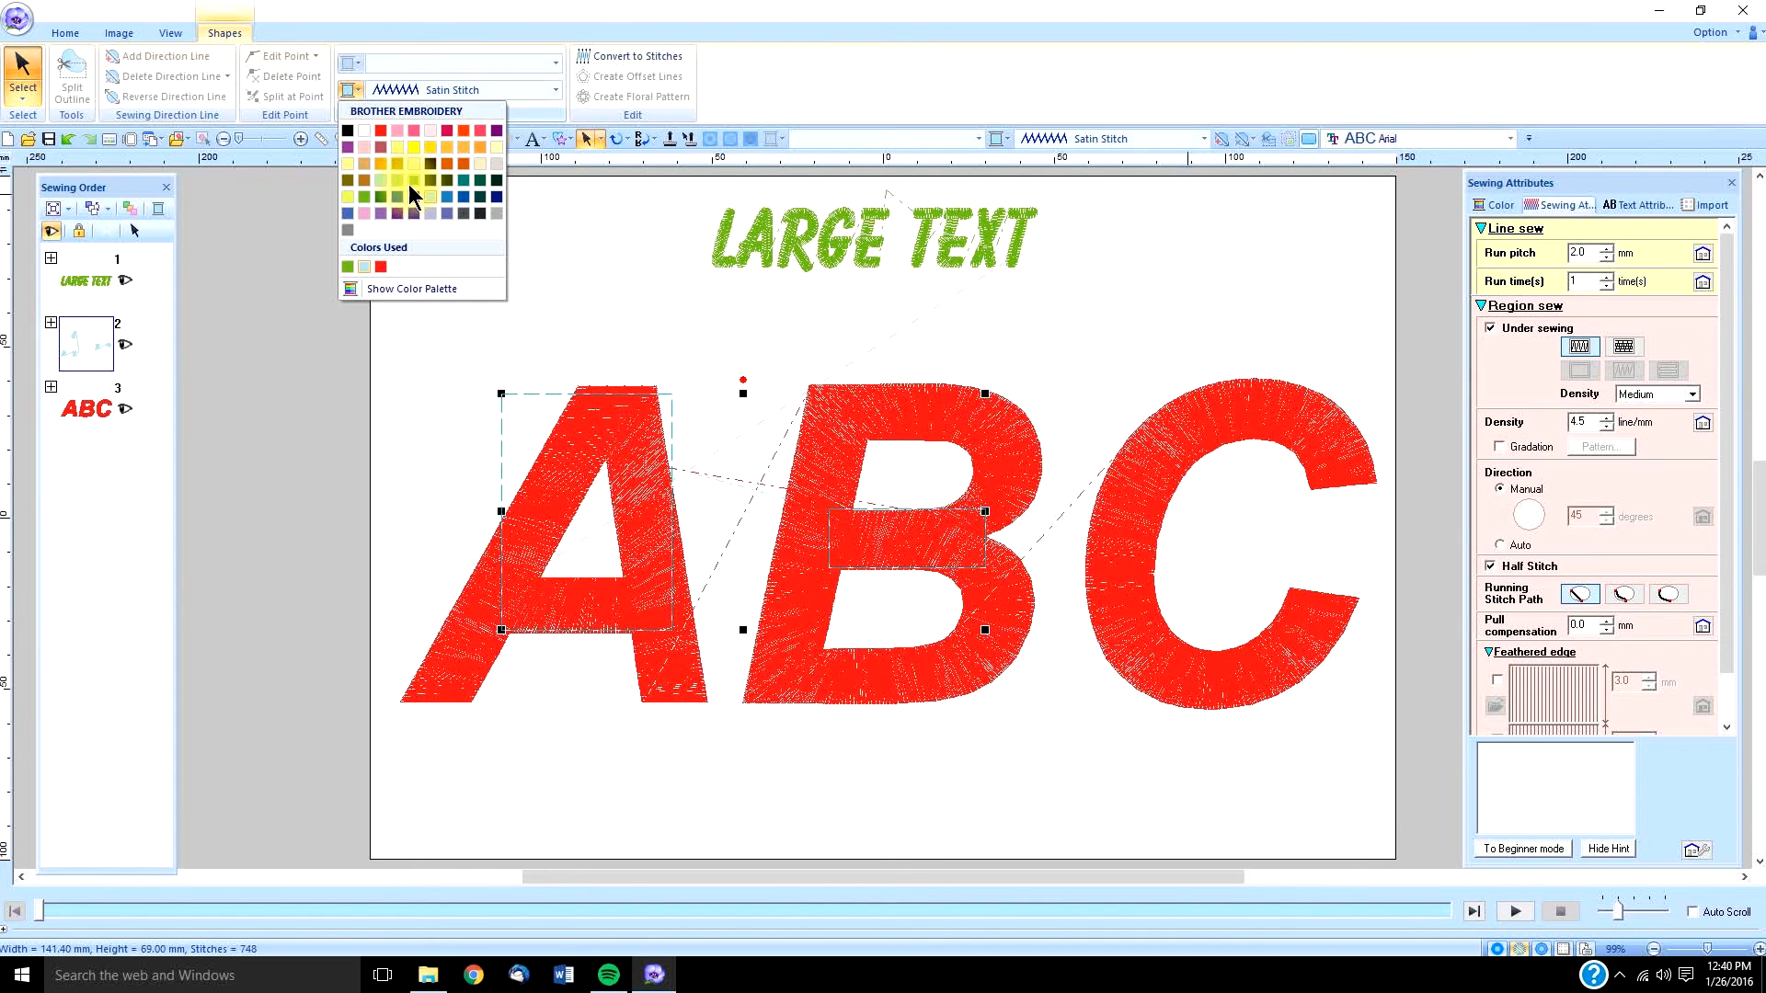
pyautogui.click(381, 267)
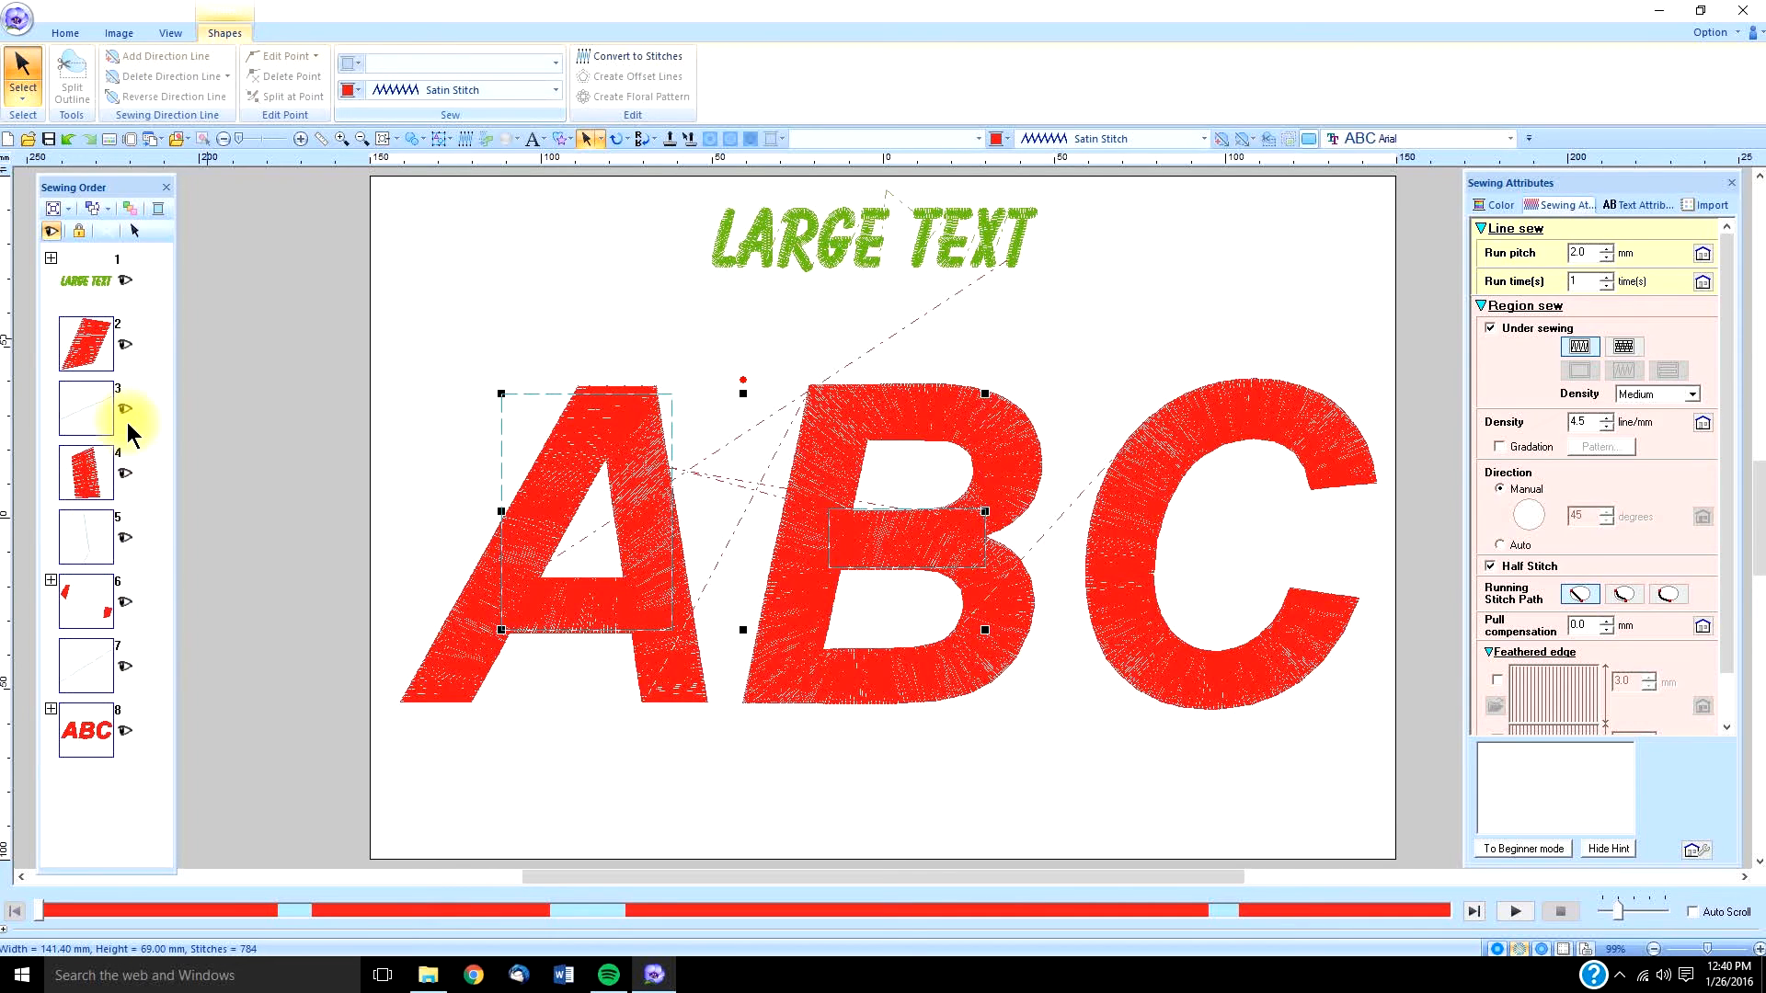
pyautogui.click(87, 407)
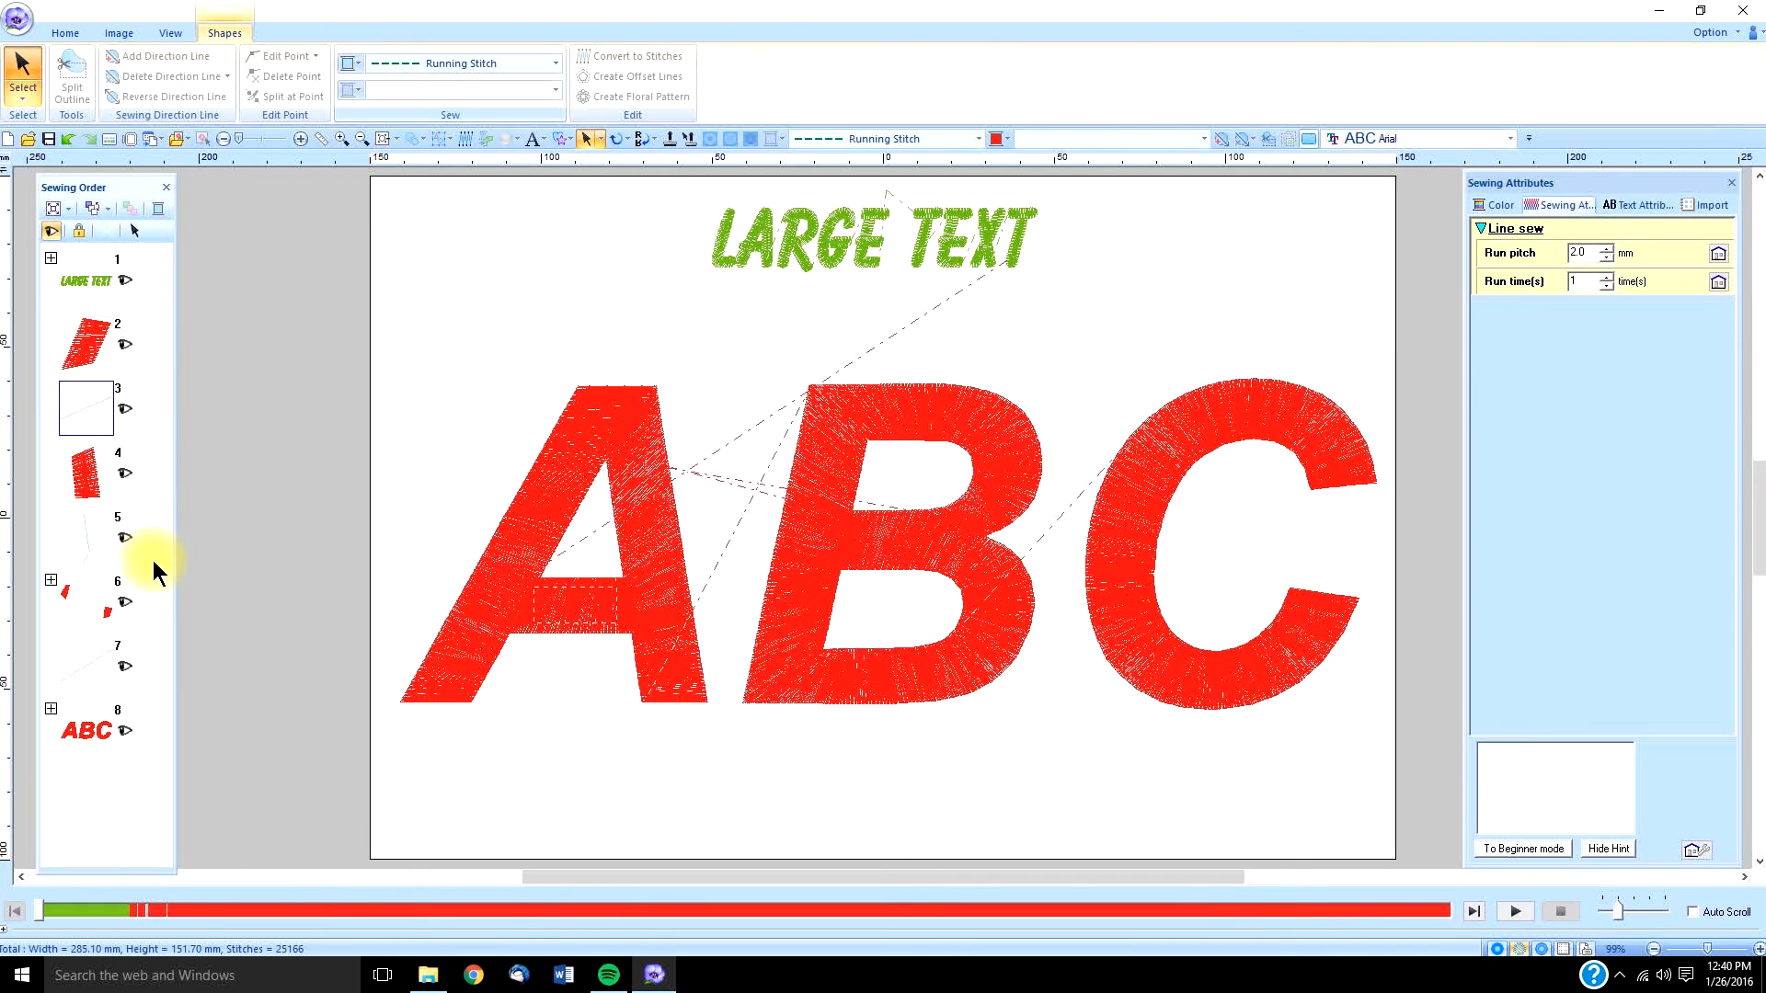
pyautogui.keyDown('ctrl'); pyautogui.click(84, 666); pyautogui.keyUp('ctrl')
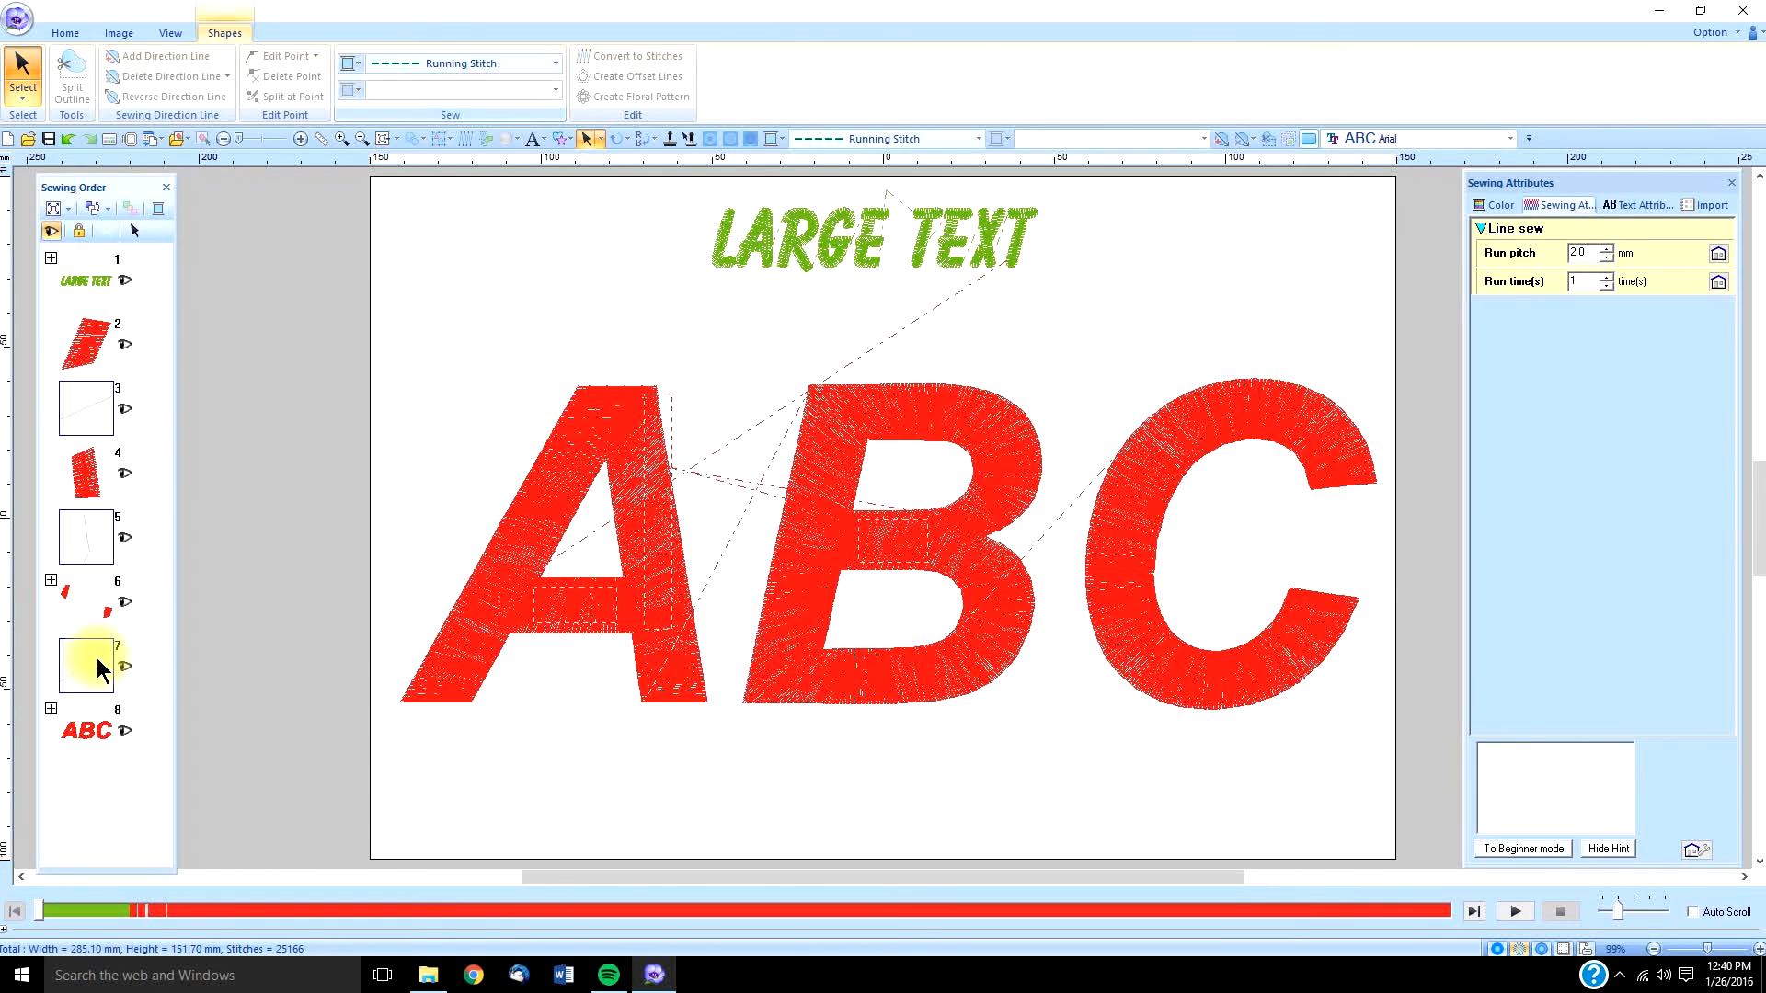
pyautogui.click(244, 493)
# Select the remaining light blue running stitch pieces, change their line color to the used red, and clear the selection
pyautogui.click(86, 402)
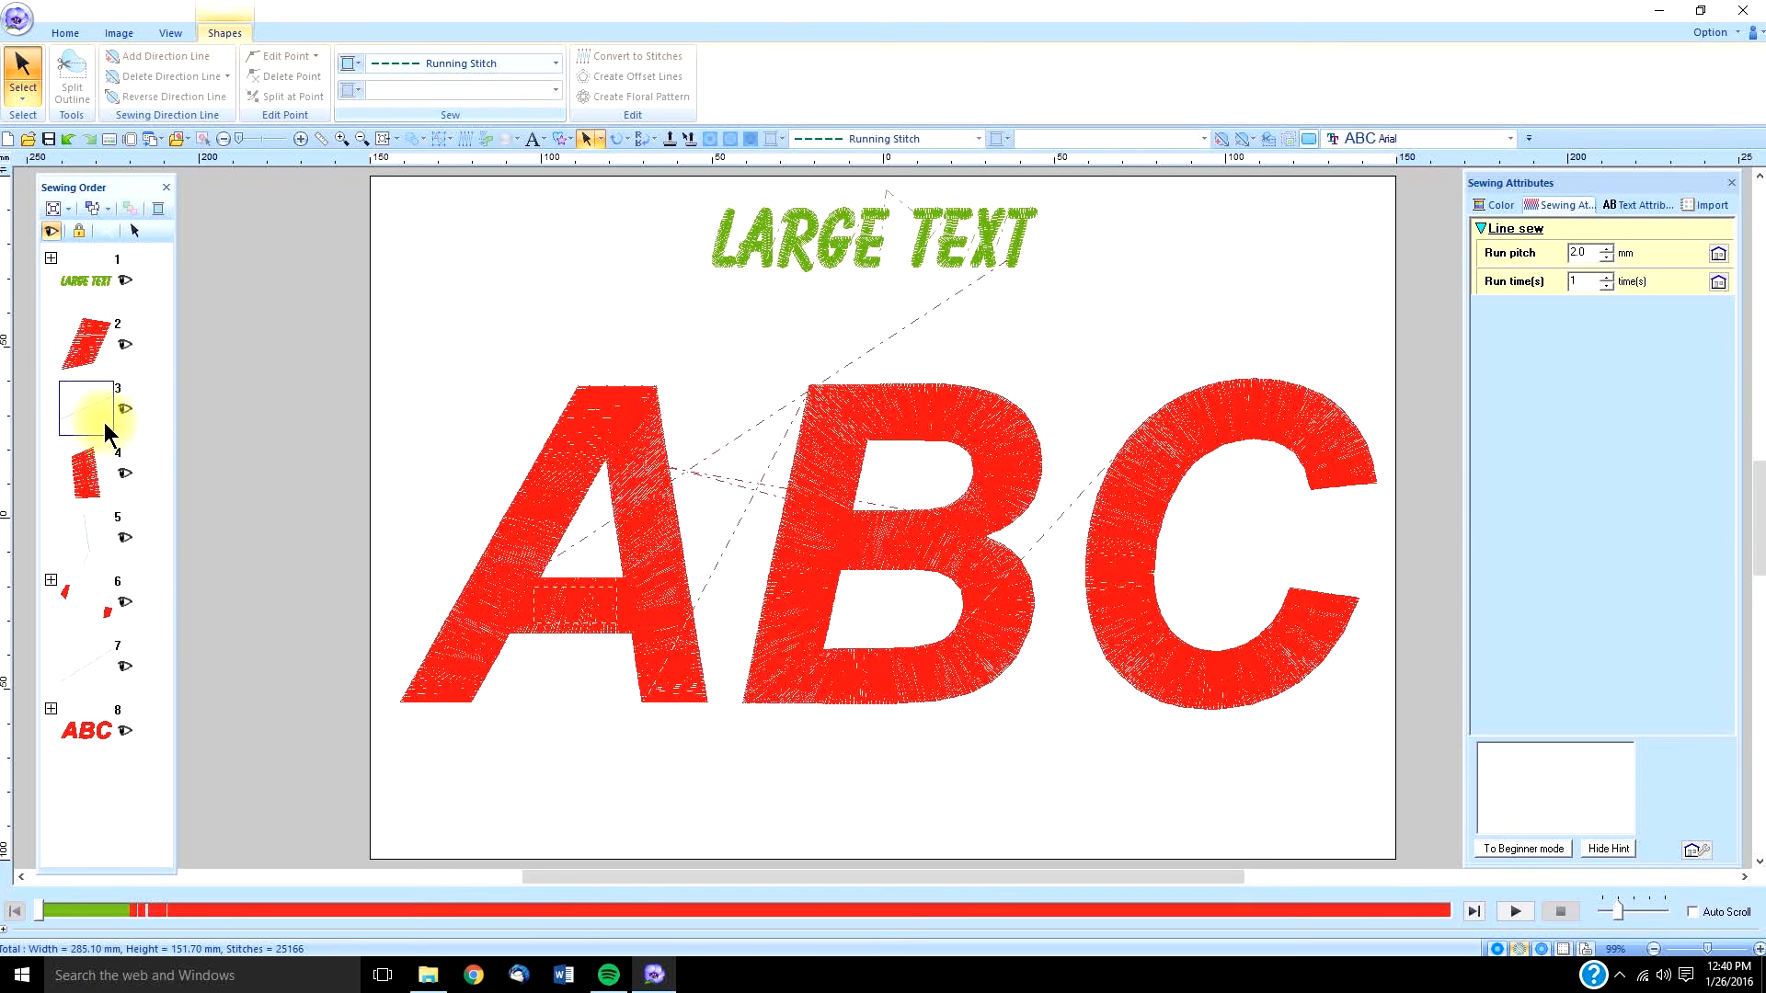
pyautogui.keyDown('ctrl'); pyautogui.click(90, 688); pyautogui.keyUp('ctrl')
pyautogui.rightClick(84, 672)
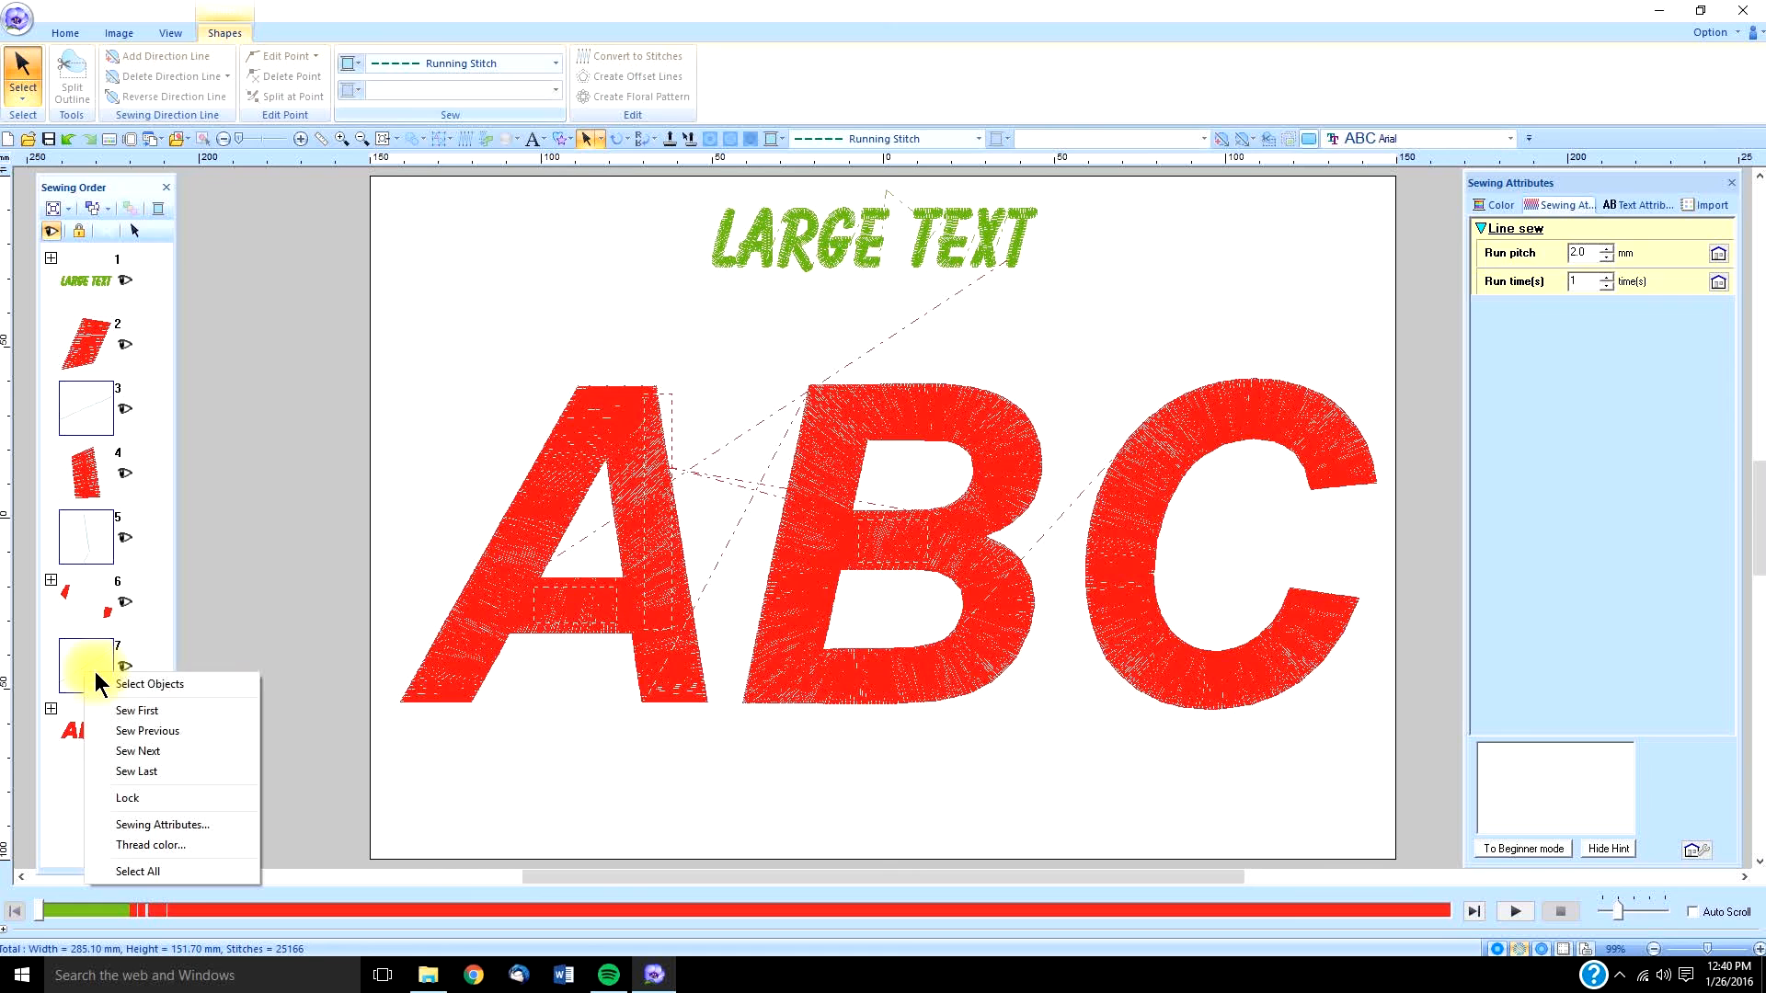
pyautogui.click(141, 684)
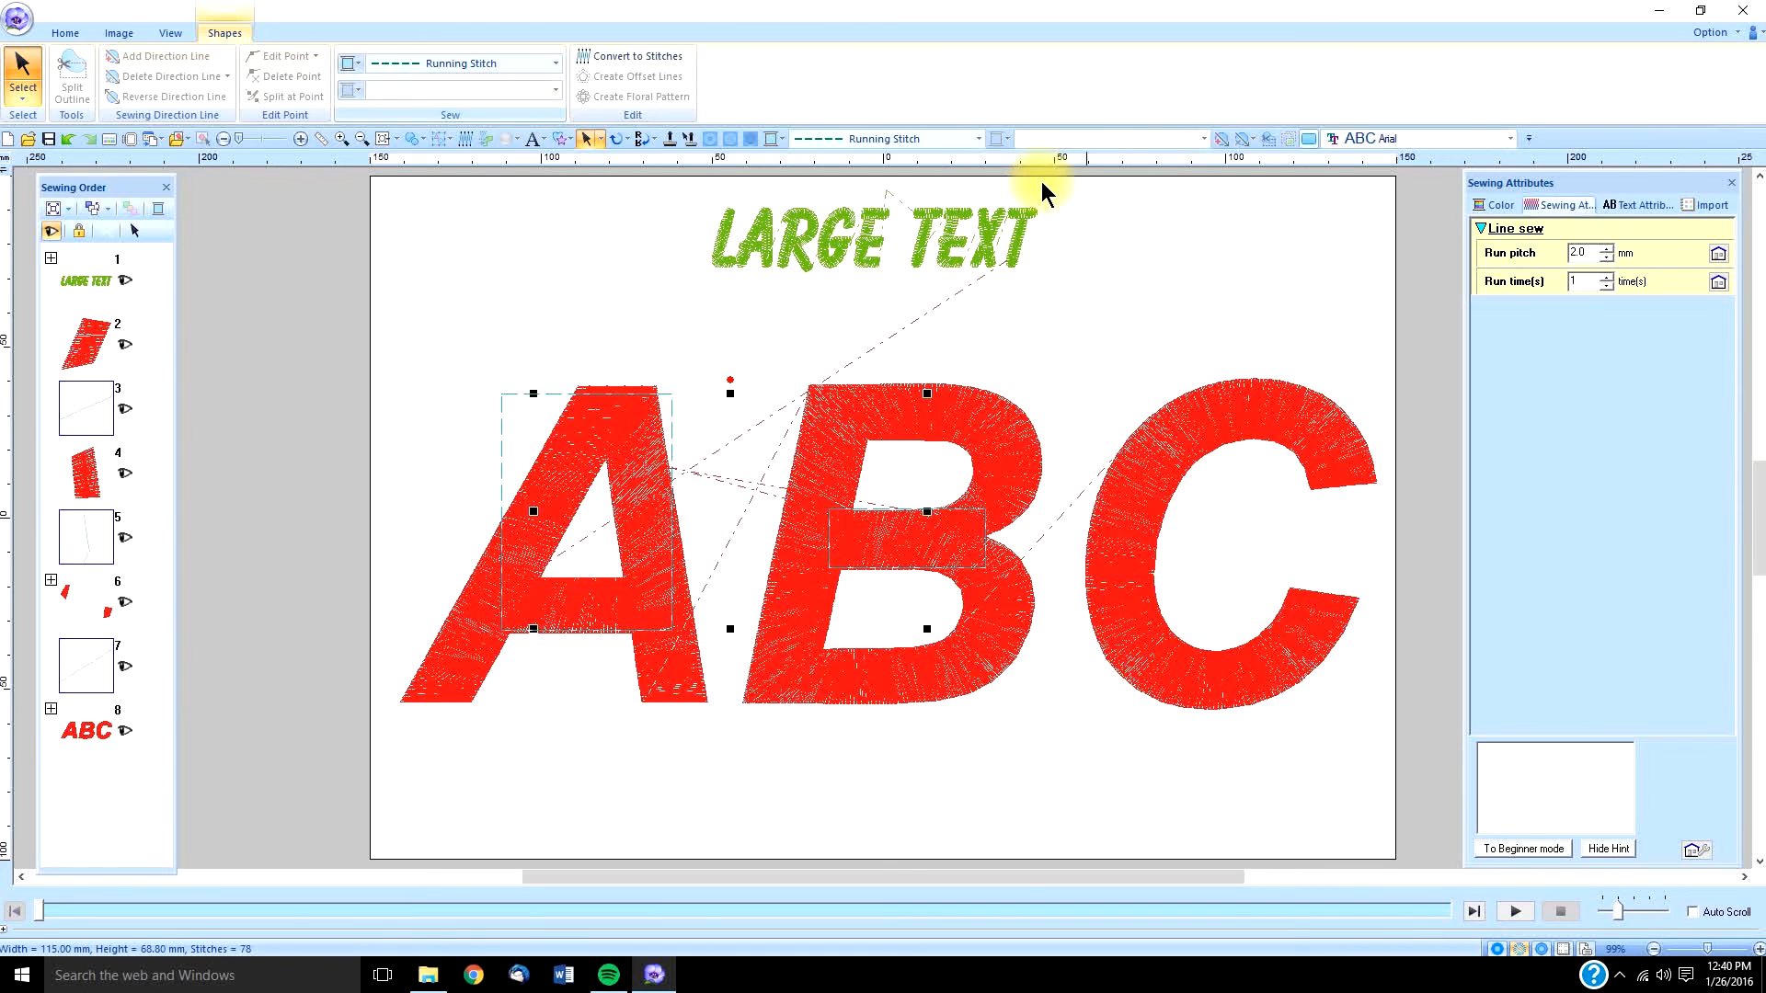
pyautogui.click(778, 138)
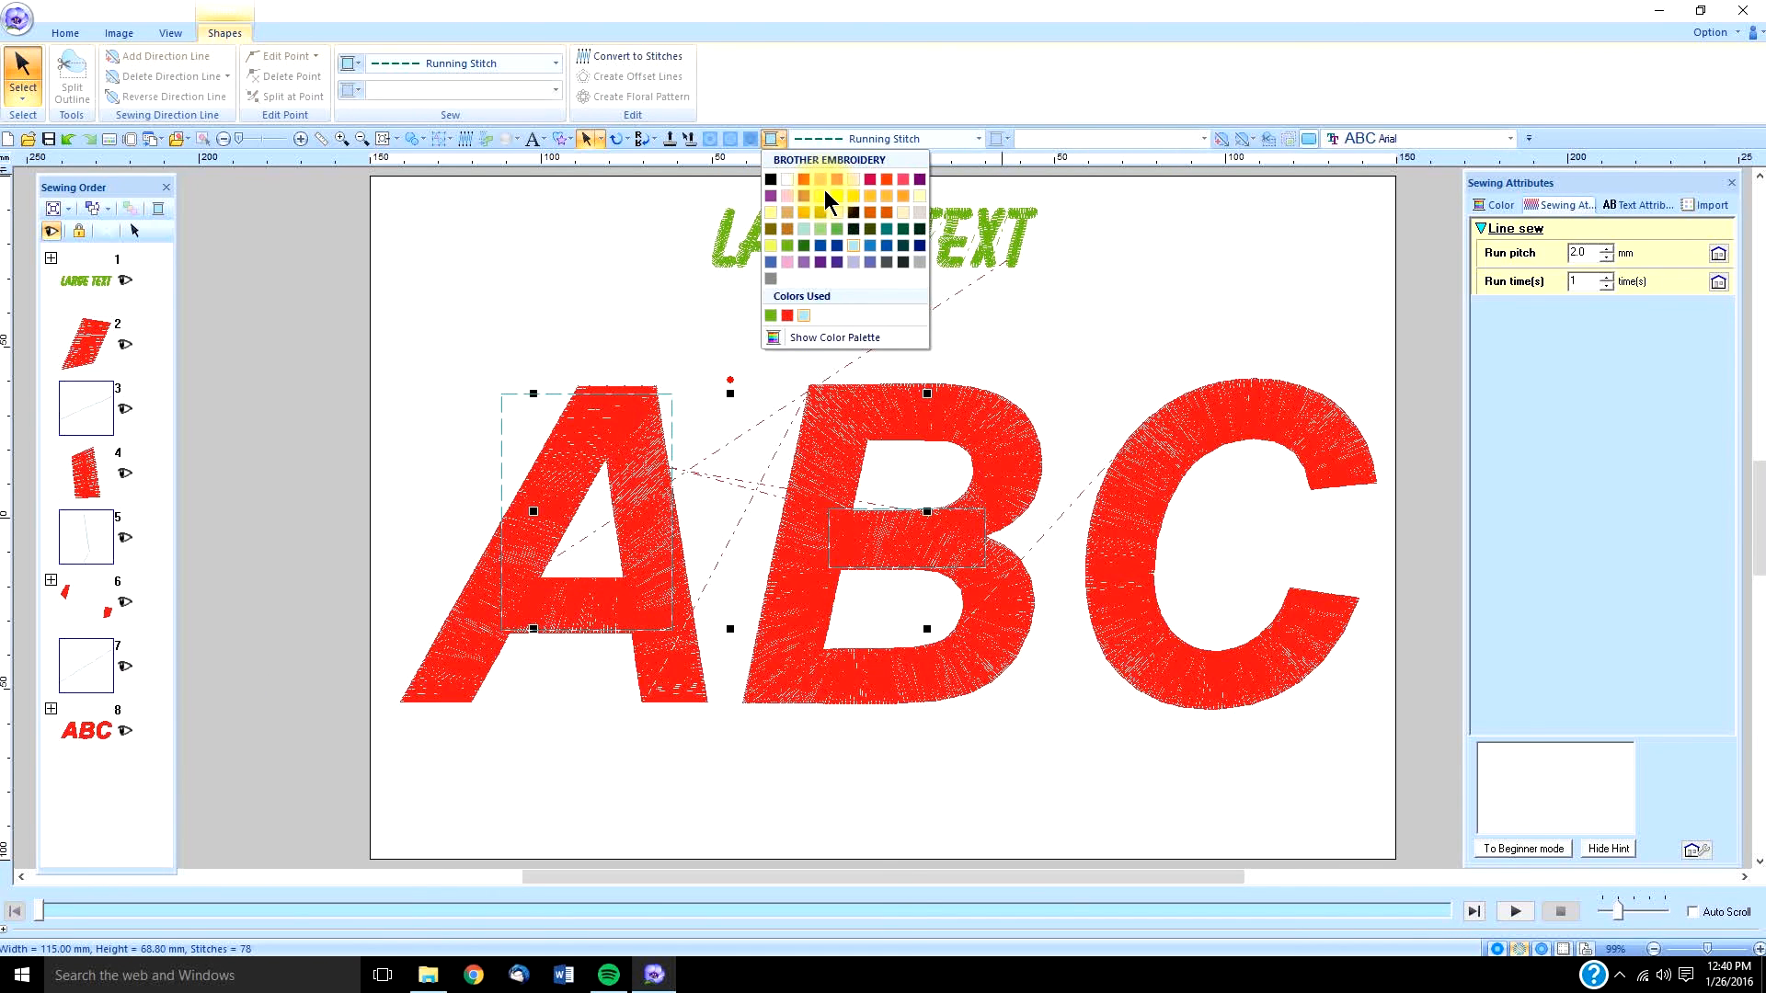
pyautogui.click(786, 315)
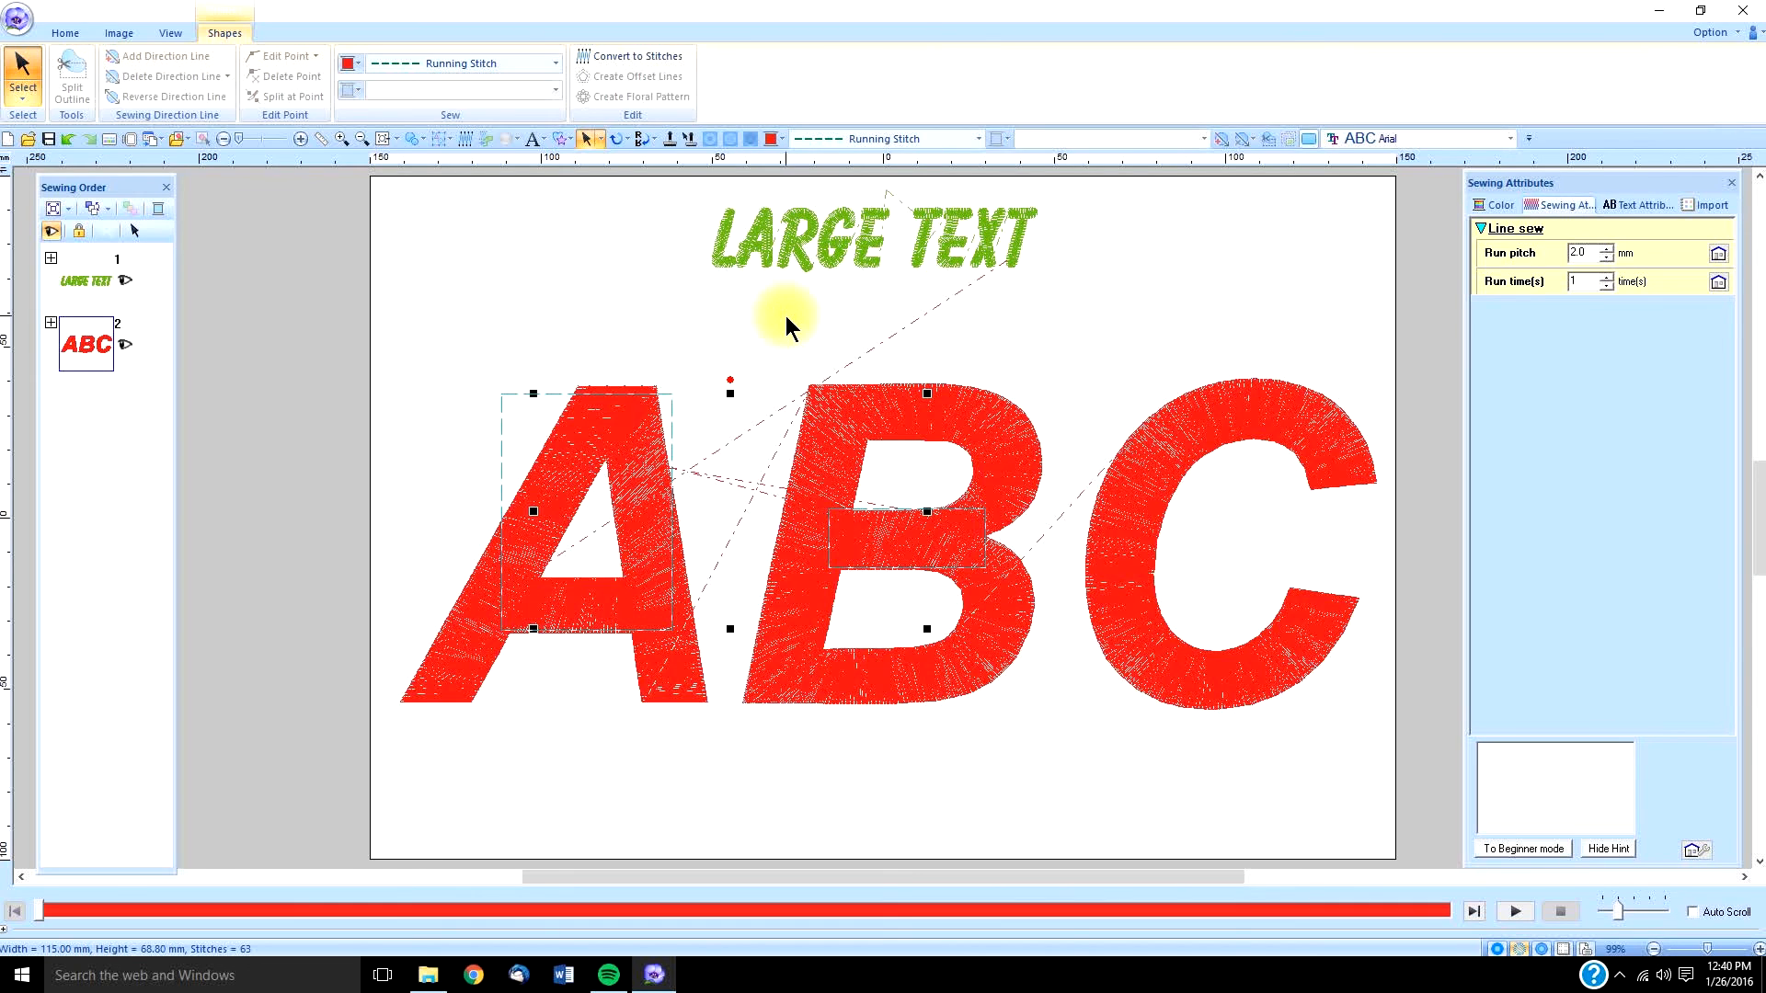
pyautogui.click(644, 328)
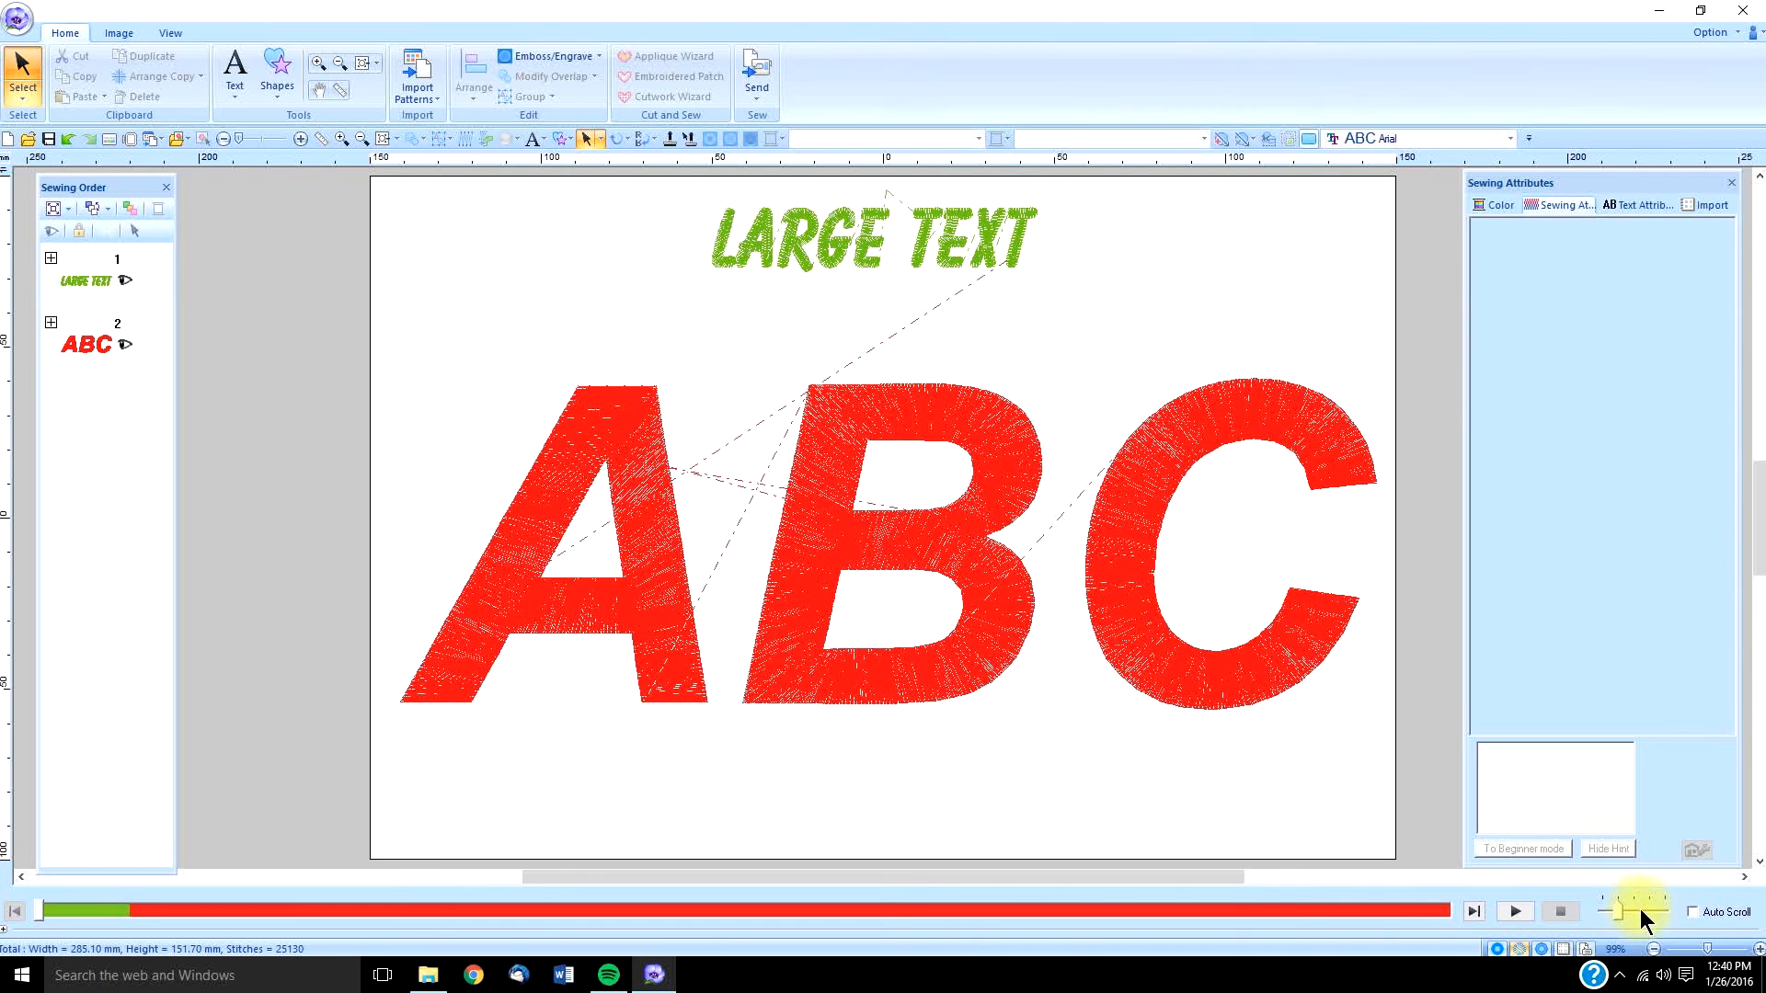
# Raise the stitch simulator speed slightly, select the ABC text, and run the stitching simulation on it
pyautogui.moveTo(1619, 909); pyautogui.dragTo(1643, 911)
pyautogui.click(817, 537)
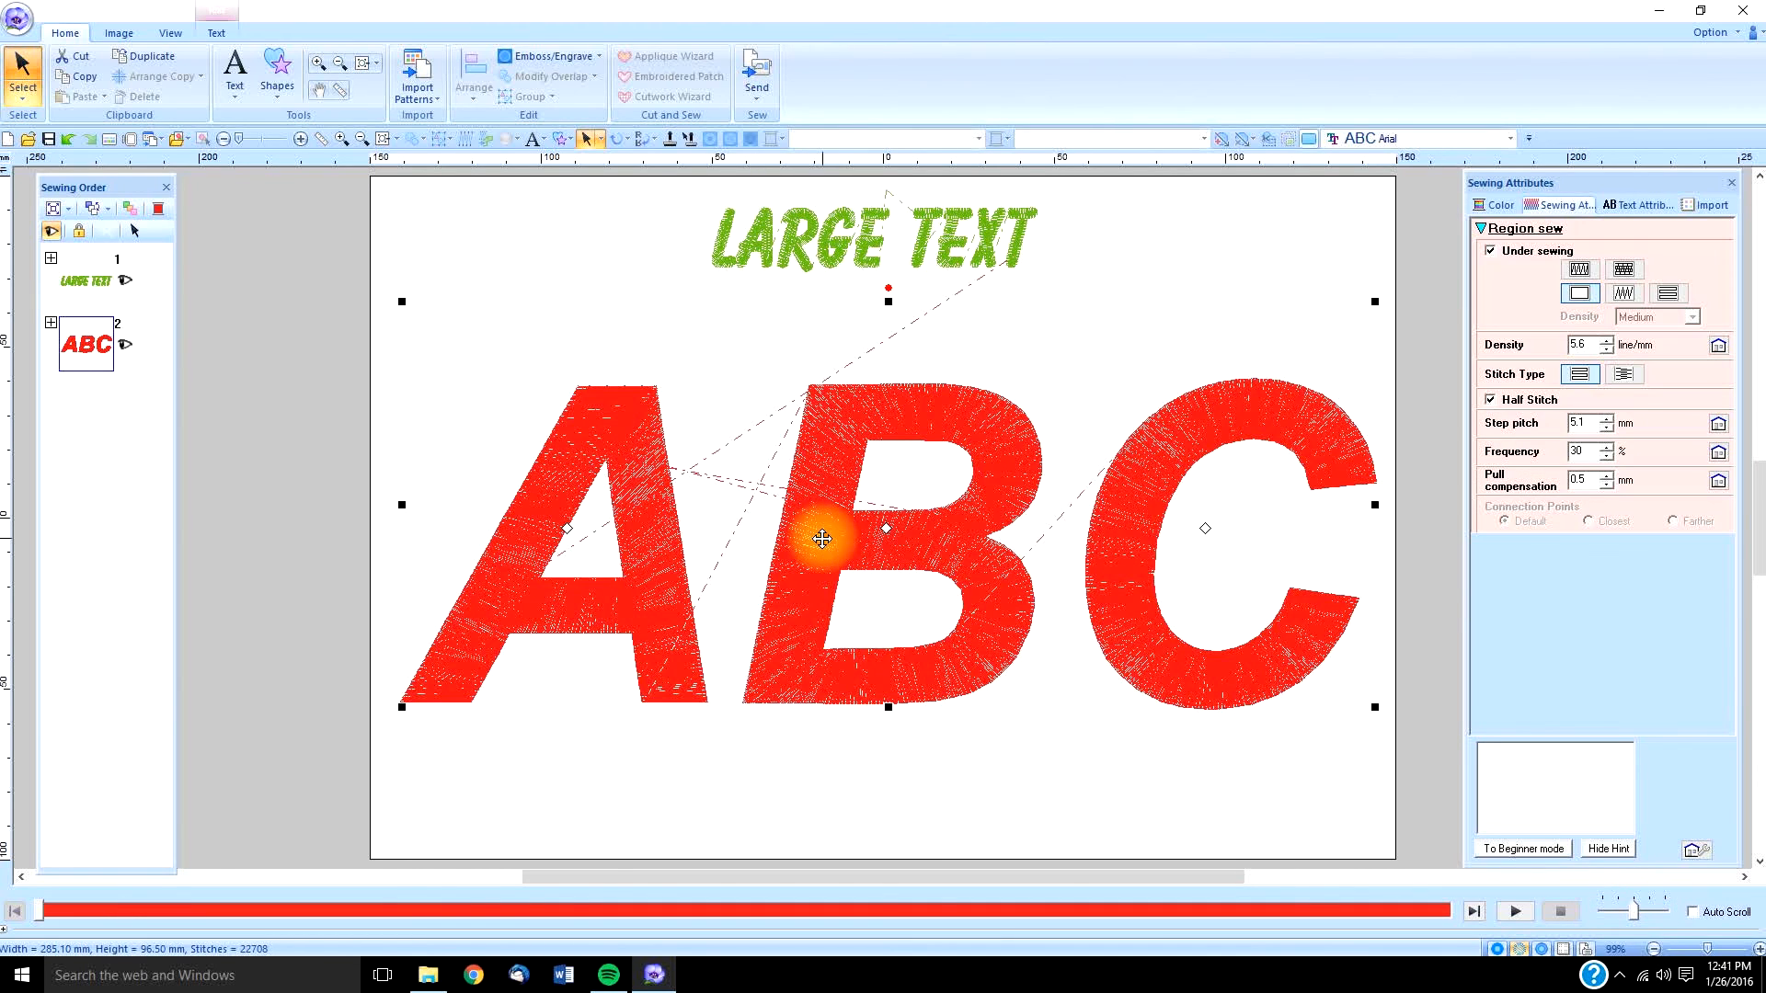
pyautogui.click(1515, 911)
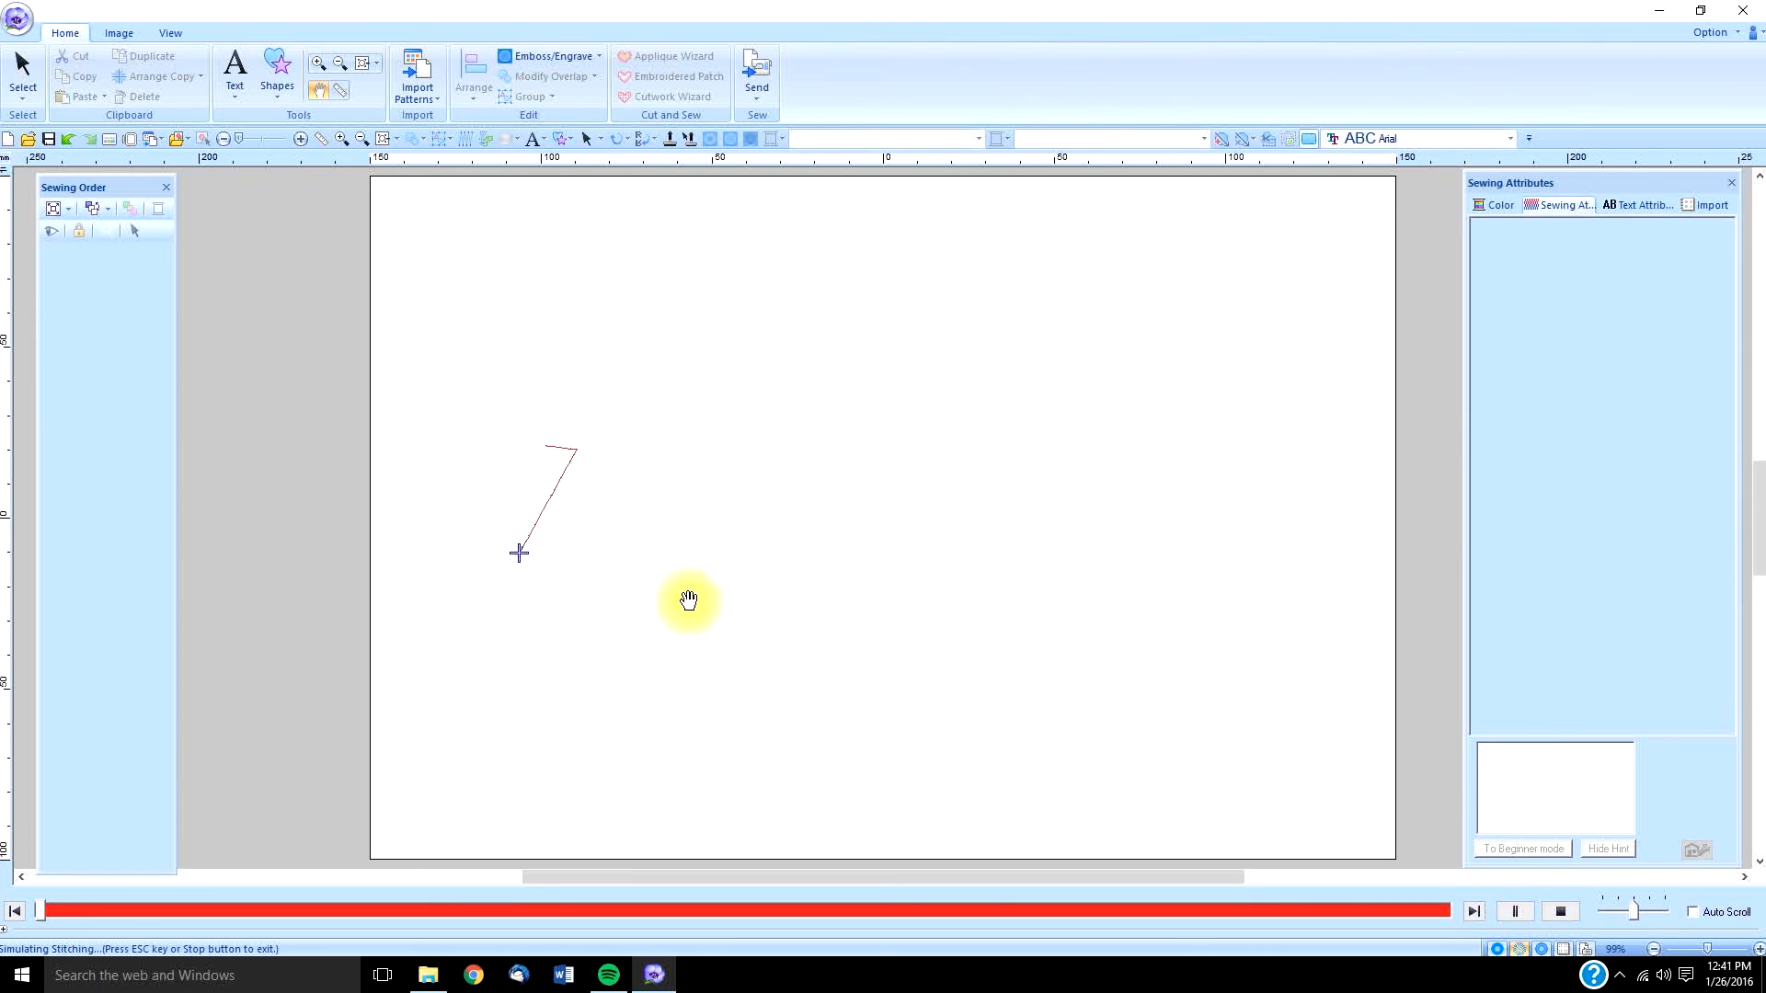